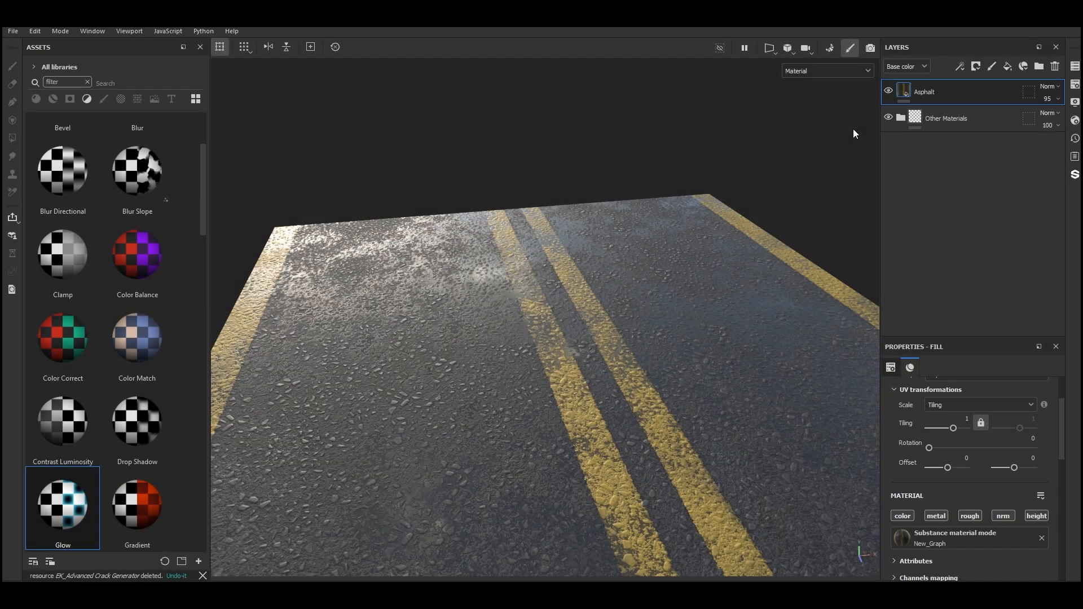
Import EK_Advanced Crack Generator.sbsar from its Explorer folder as a filter into the project 'Tutorial'.
key(alt+Tab)
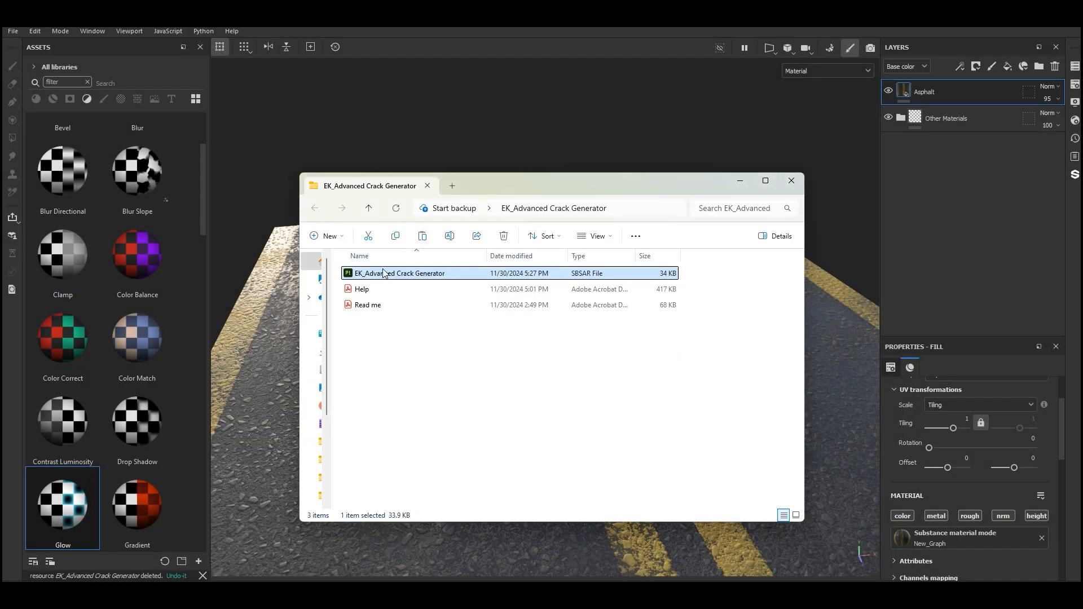
drag(383, 270, 135, 355)
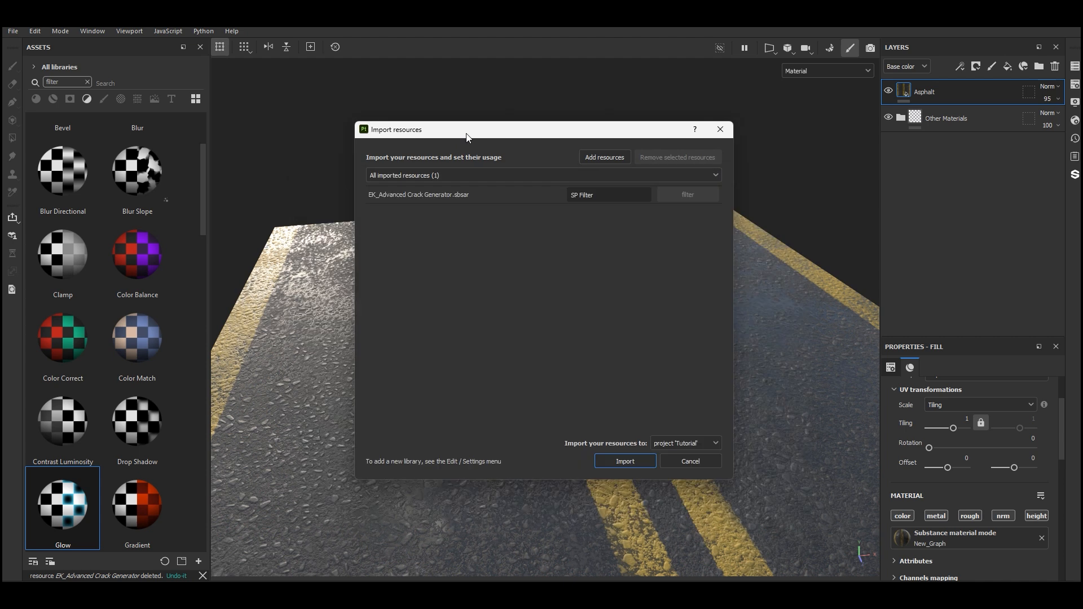
click(619, 461)
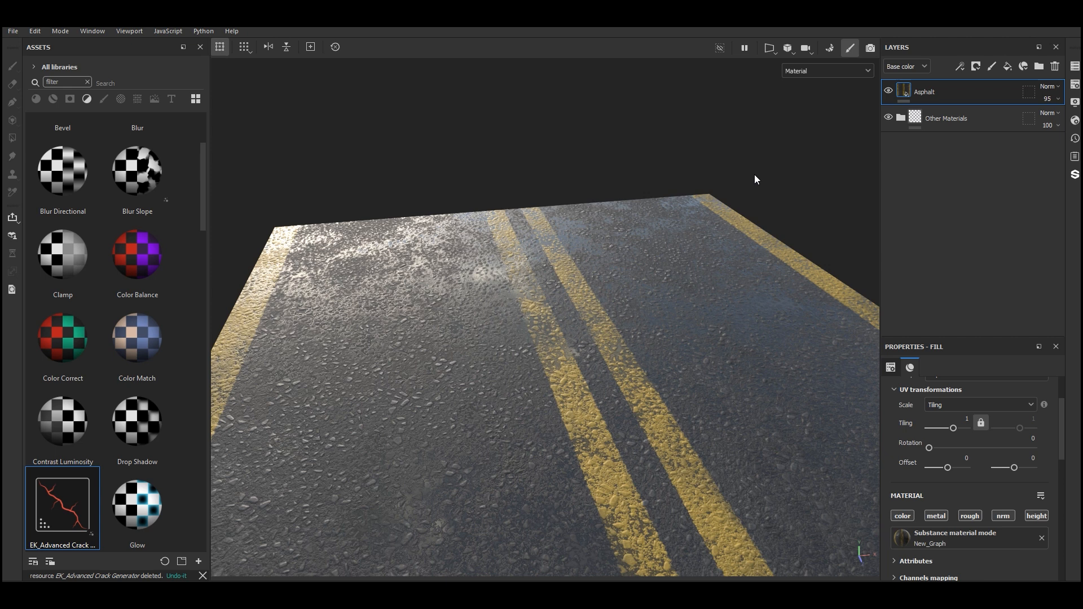
Add an Ambient occlusion channel to the DefaultMaterial texture set.
click(1074, 84)
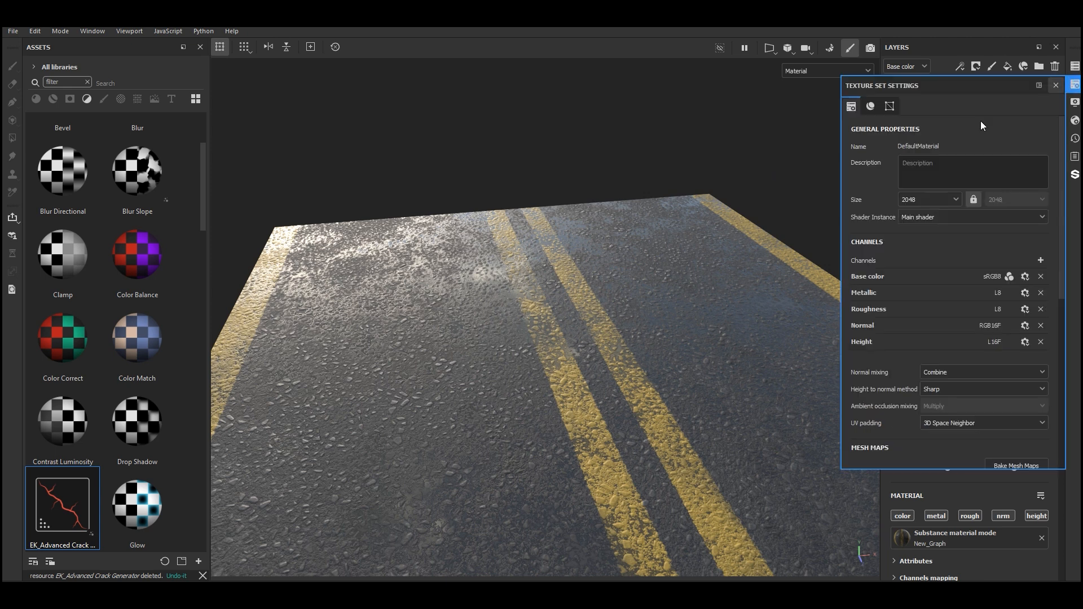
click(1040, 260)
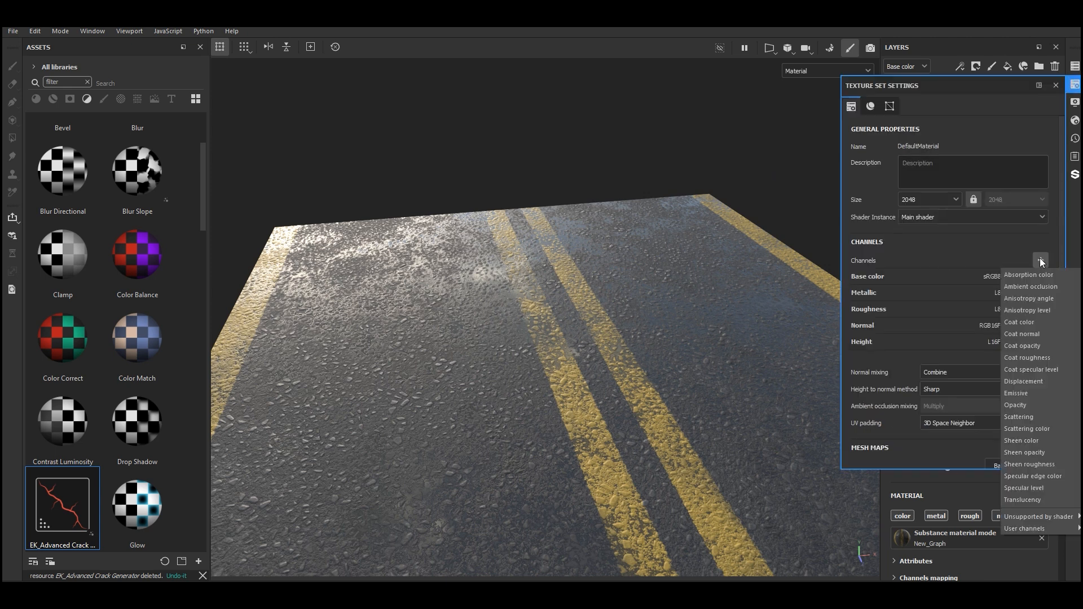
click(1040, 287)
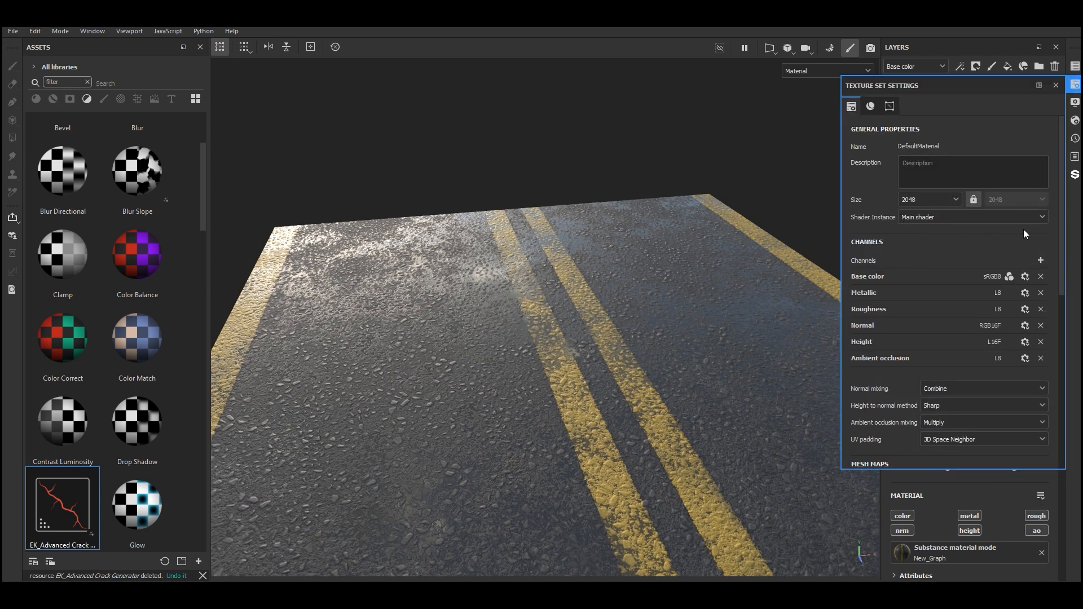
Set the main shader's displacement scale to 0.03 and its tessellation subdivision count to 32.
click(1074, 121)
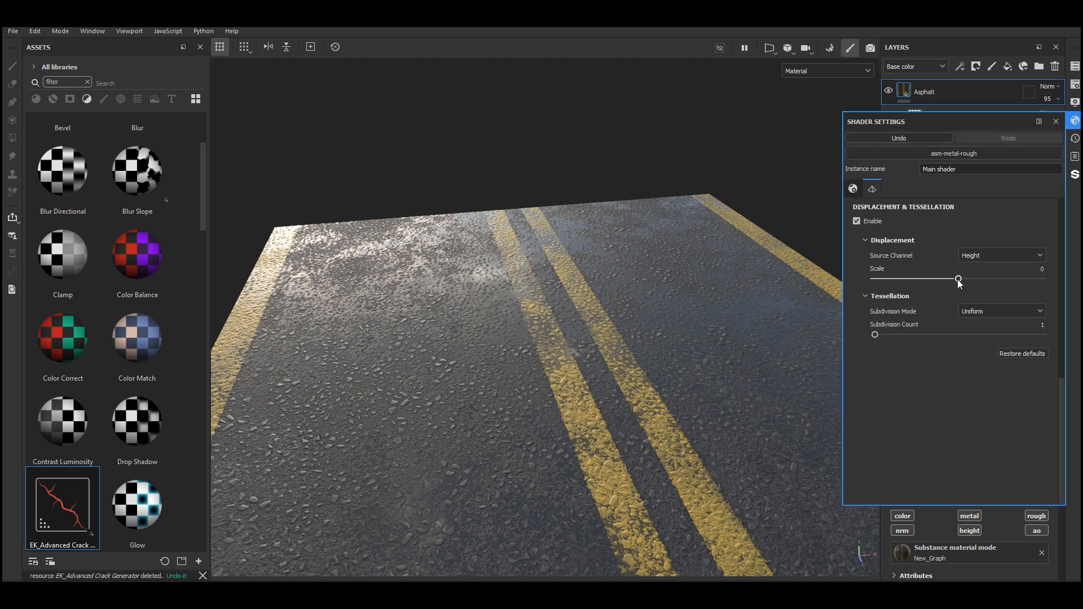
drag(958, 280, 965, 284)
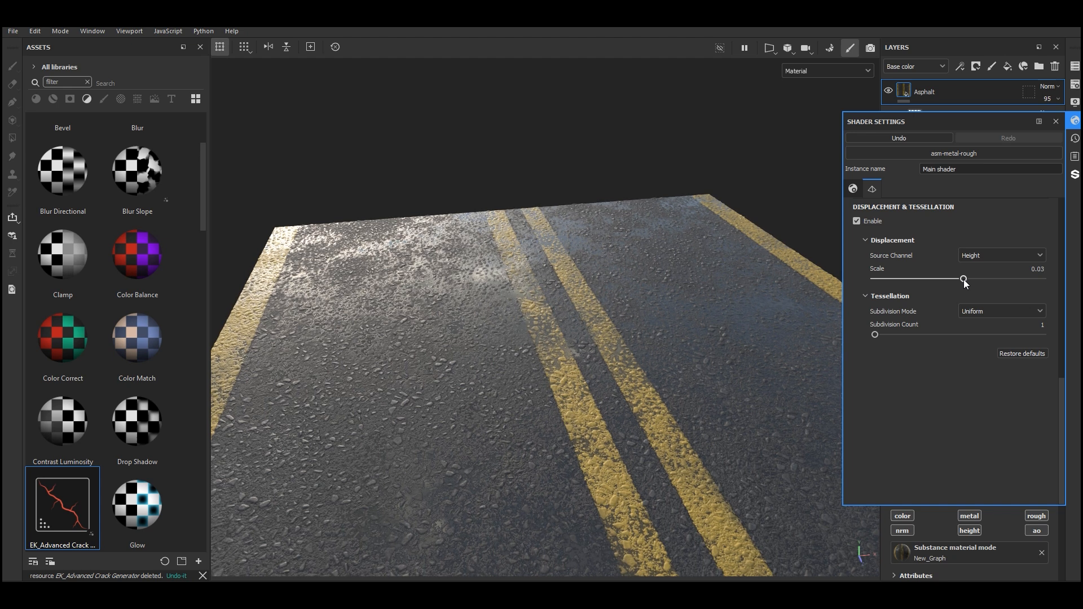
drag(875, 335, 1051, 339)
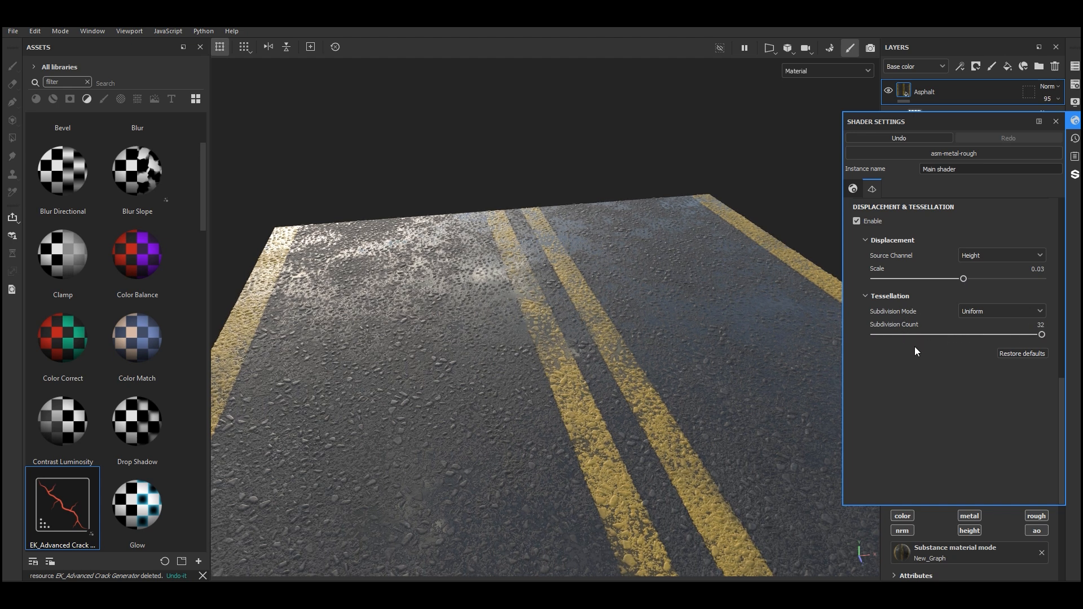
click(1053, 121)
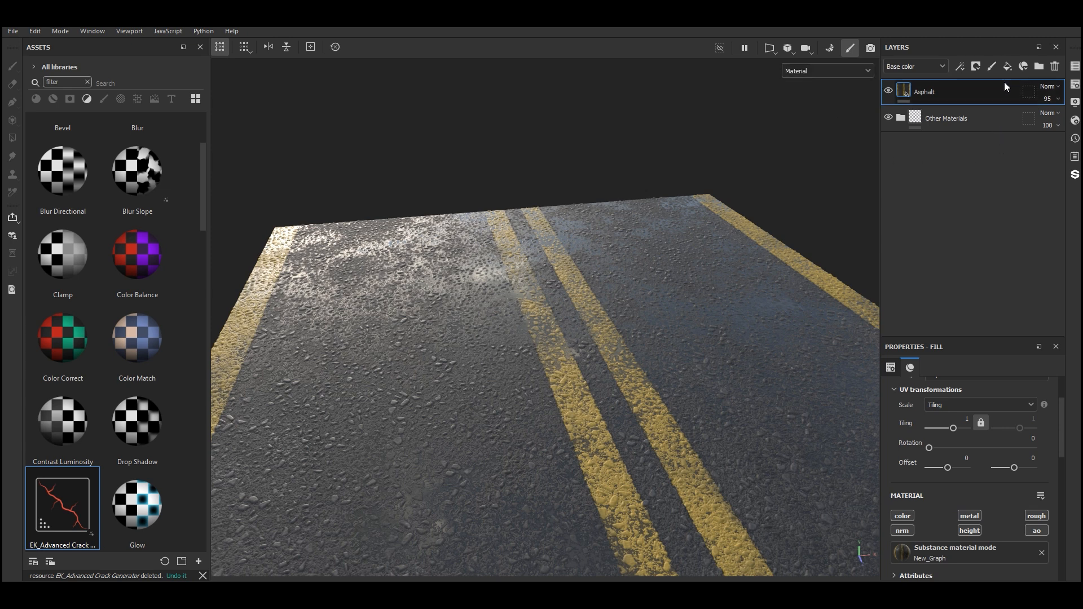
Add a fill layer above the Asphalt layer and set its base color to near-black 0C0C0C.
click(1007, 66)
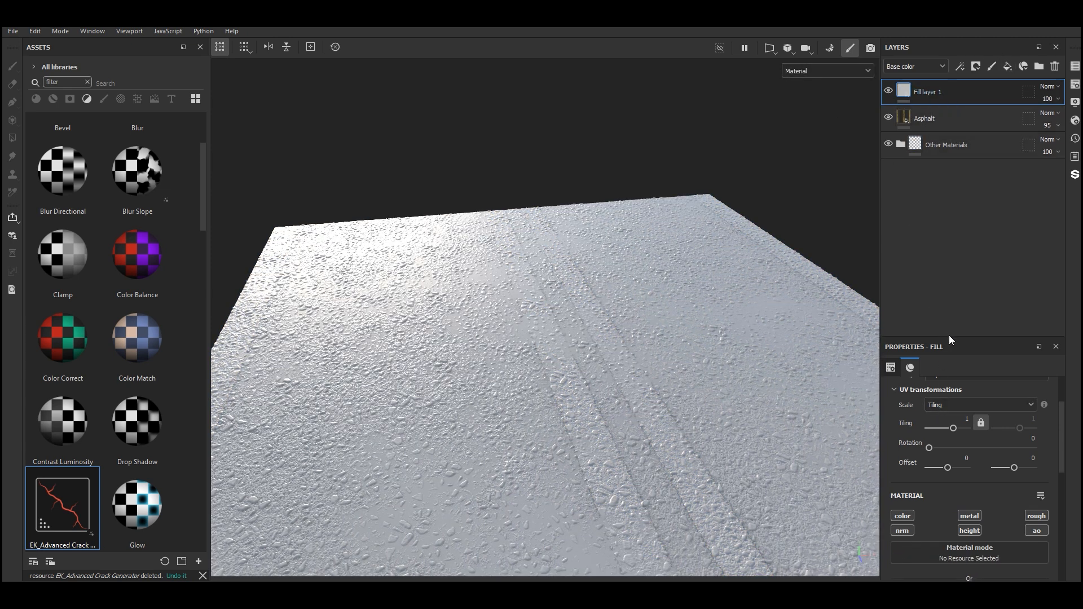
drag(949, 337, 954, 187)
scroll(916, 354, down, 1)
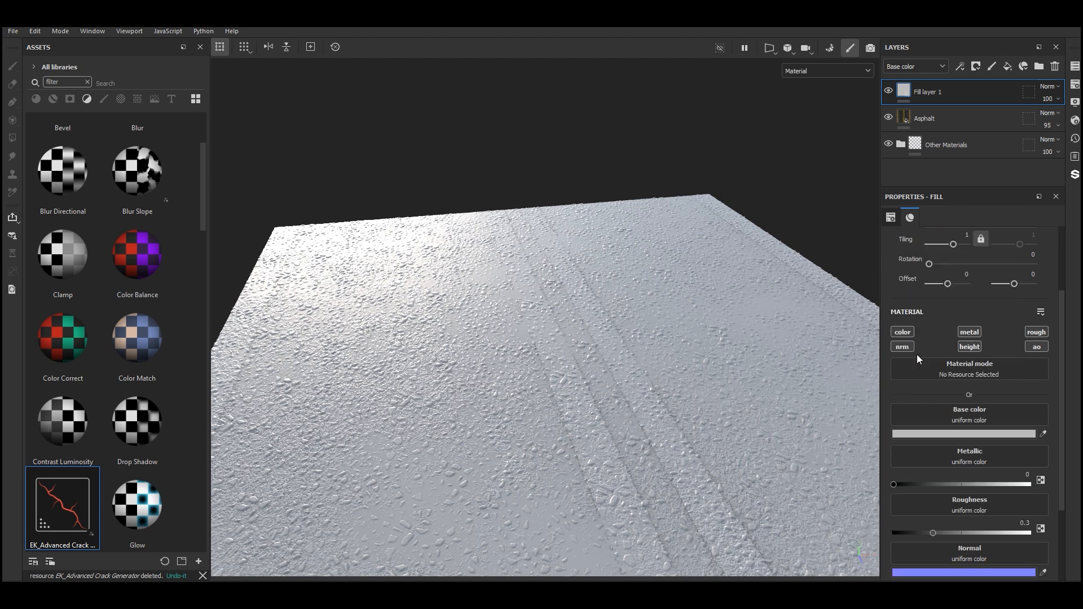
scroll(932, 366, down, 1)
click(932, 400)
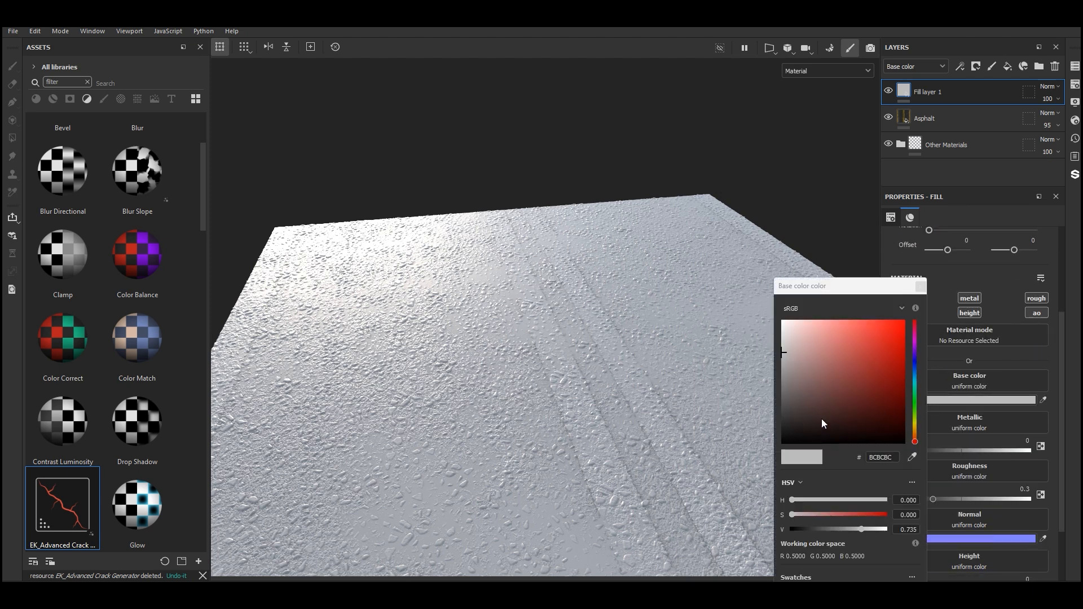
drag(788, 427, 756, 439)
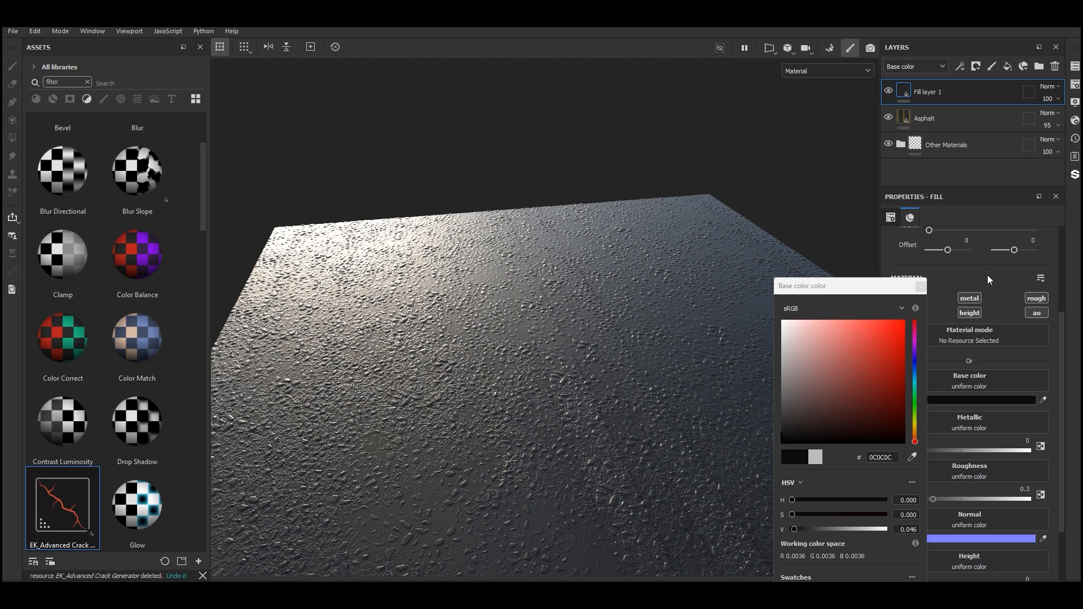
click(919, 287)
Disable the fill layer's metal and normal channels, and set roughness to 0.8745, height to -0.2065 and ambient occlusion close to 0.
click(970, 297)
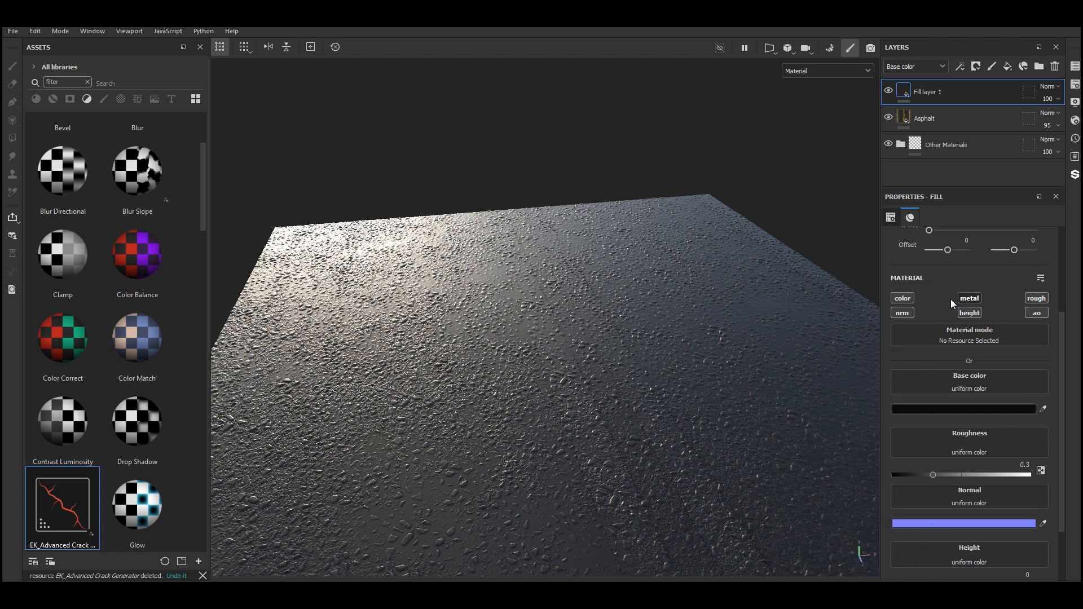
drag(933, 450, 1017, 450)
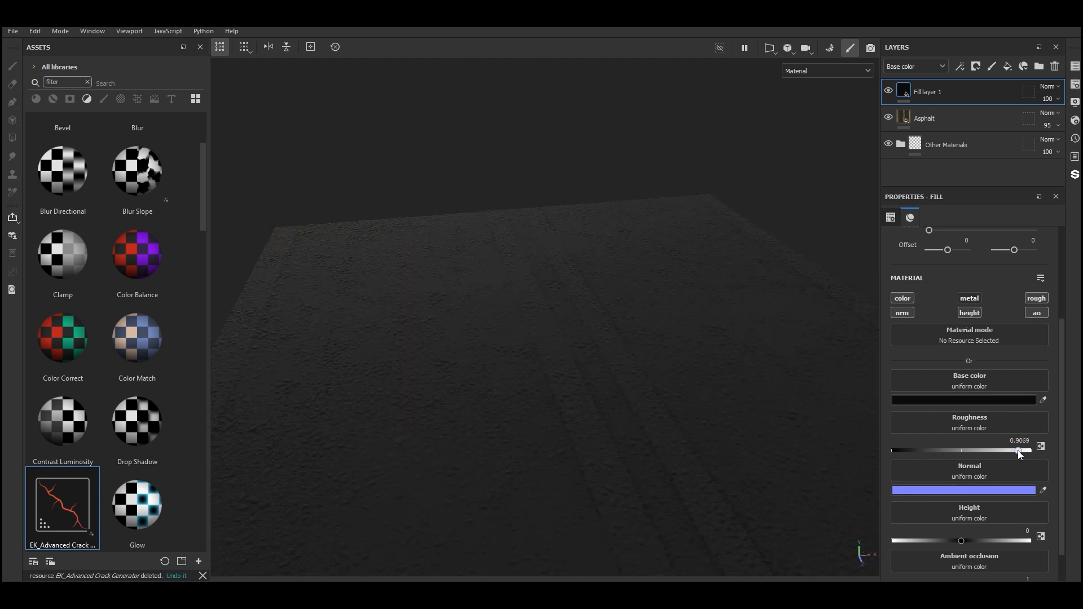
scroll(975, 417, down, 1)
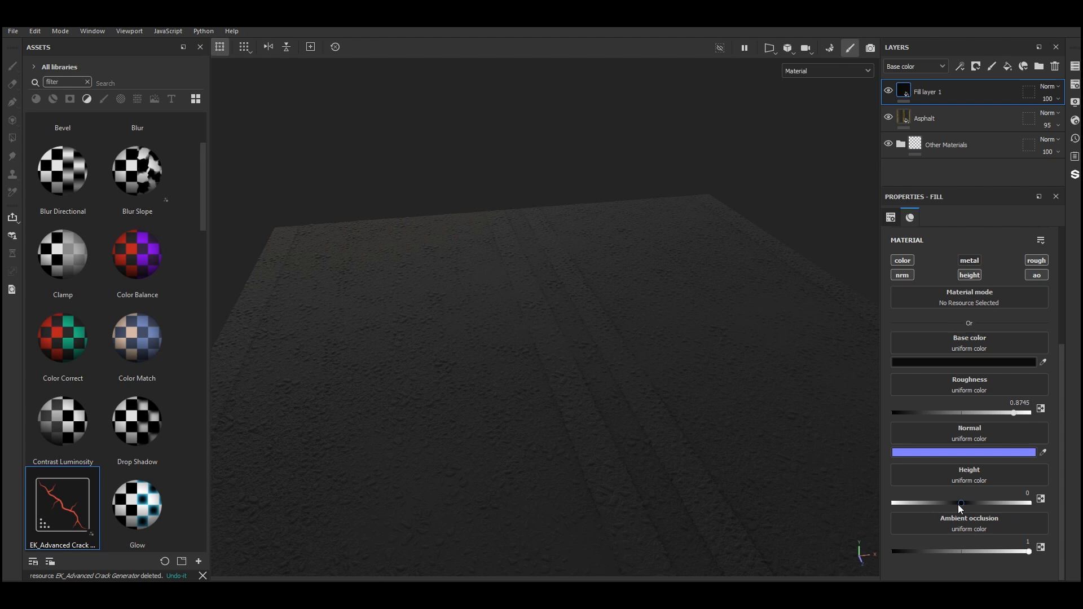
drag(960, 503, 949, 503)
click(913, 275)
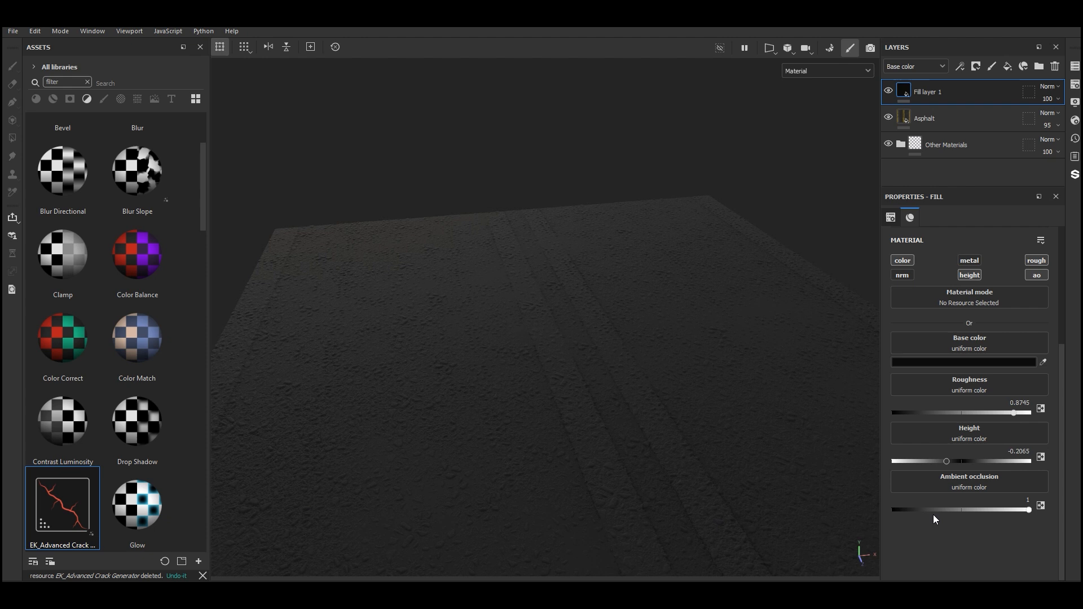
drag(956, 509, 892, 508)
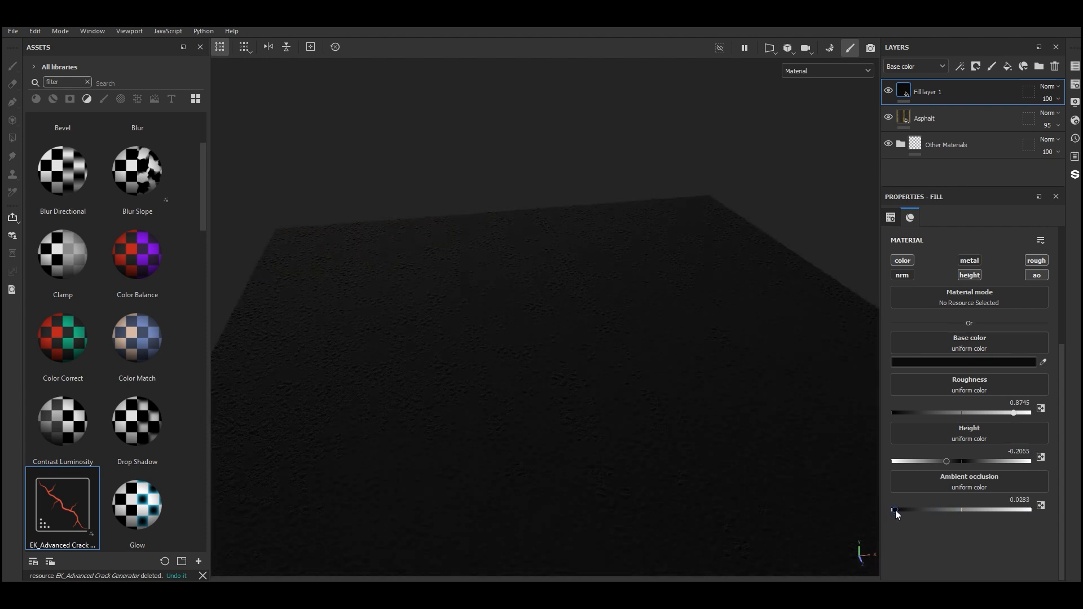
Add a black mask to the fill layer and put a paint effect on that mask.
click(975, 65)
click(982, 87)
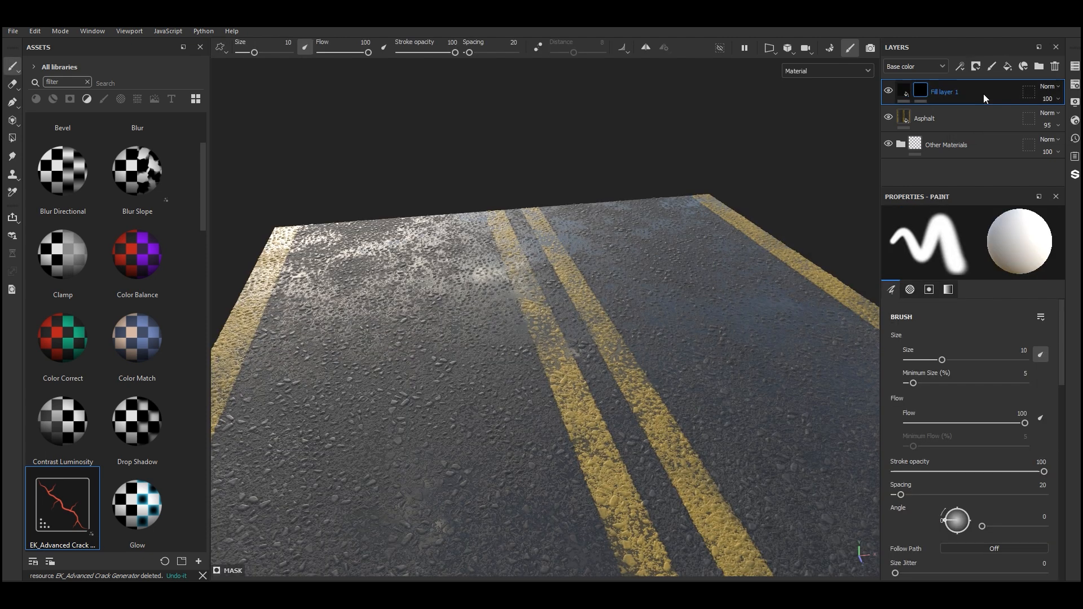
click(959, 66)
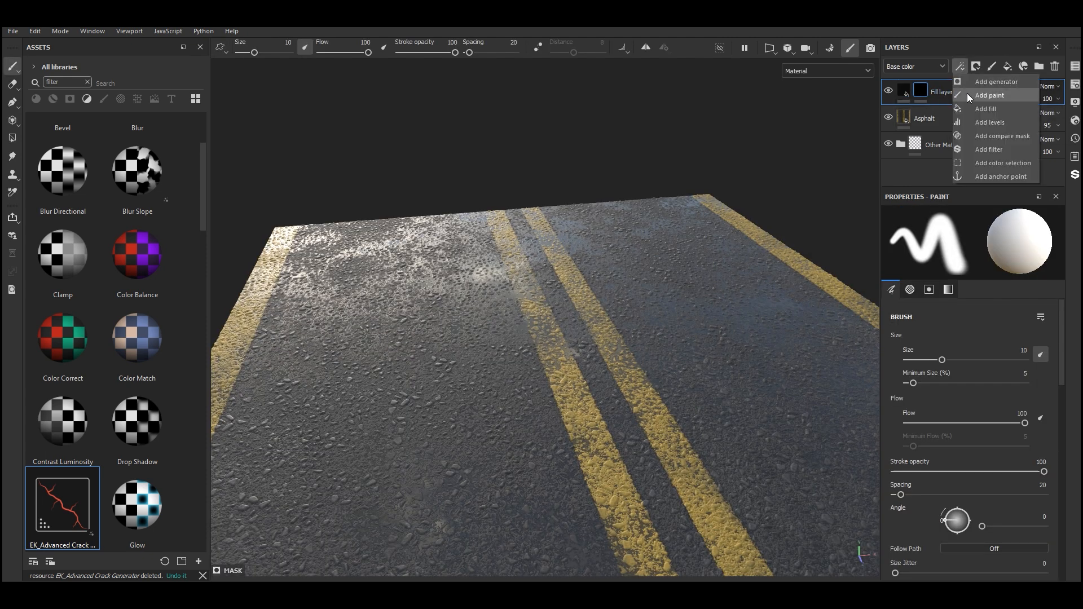
click(966, 94)
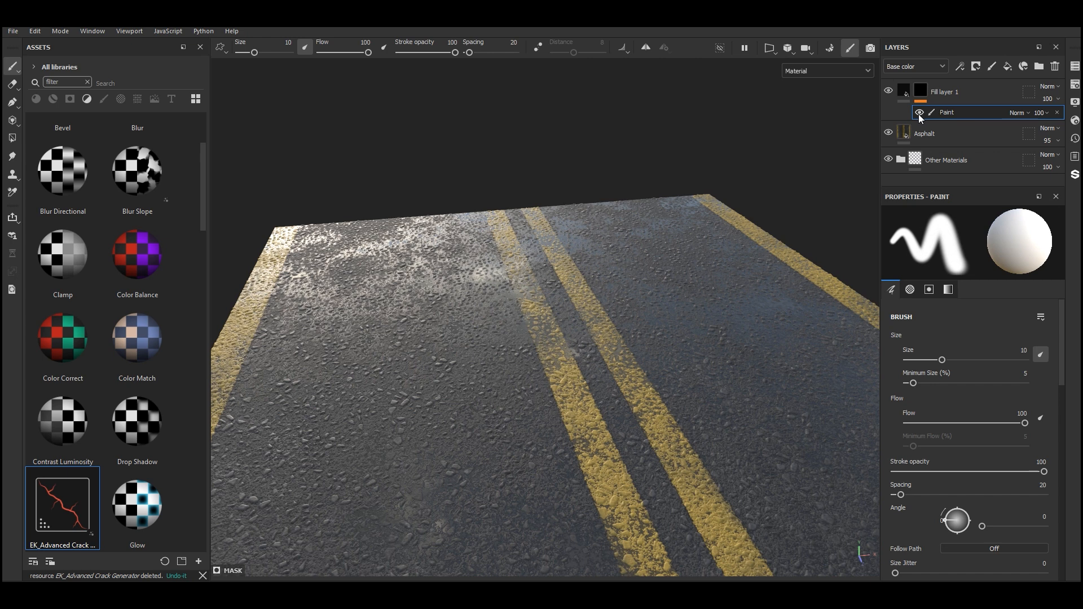
Paint a freehand curved line across the double yellow lines down the road with brush size 0.7.
click(14, 67)
click(274, 47)
text(0.7)
key(Return)
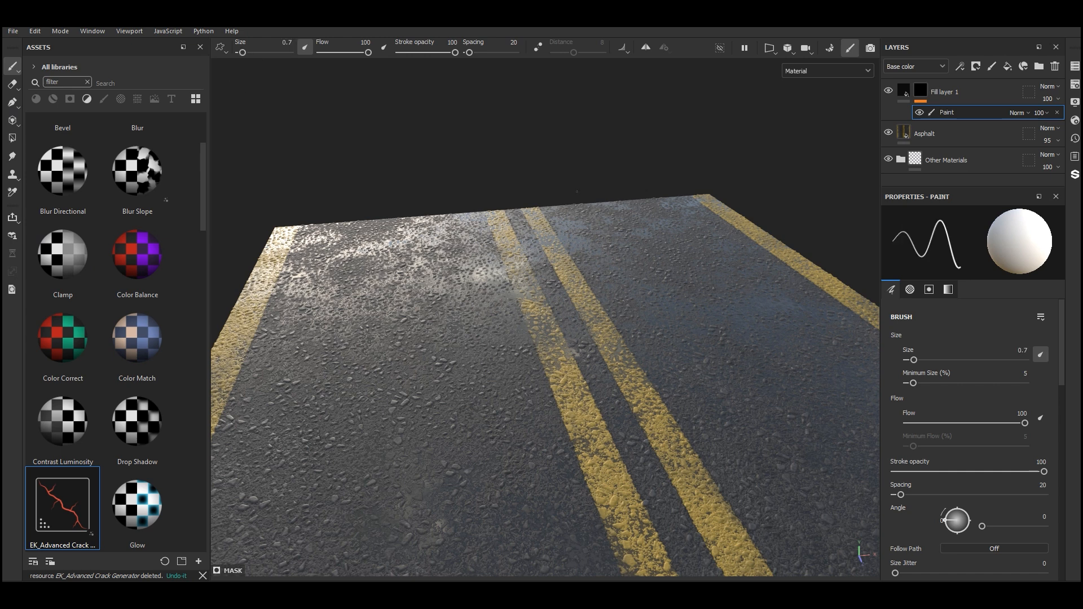
mouse_move(587, 234)
mouse_down()
mouse_move(458, 488)
mouse_move(460, 550)
mouse_up()
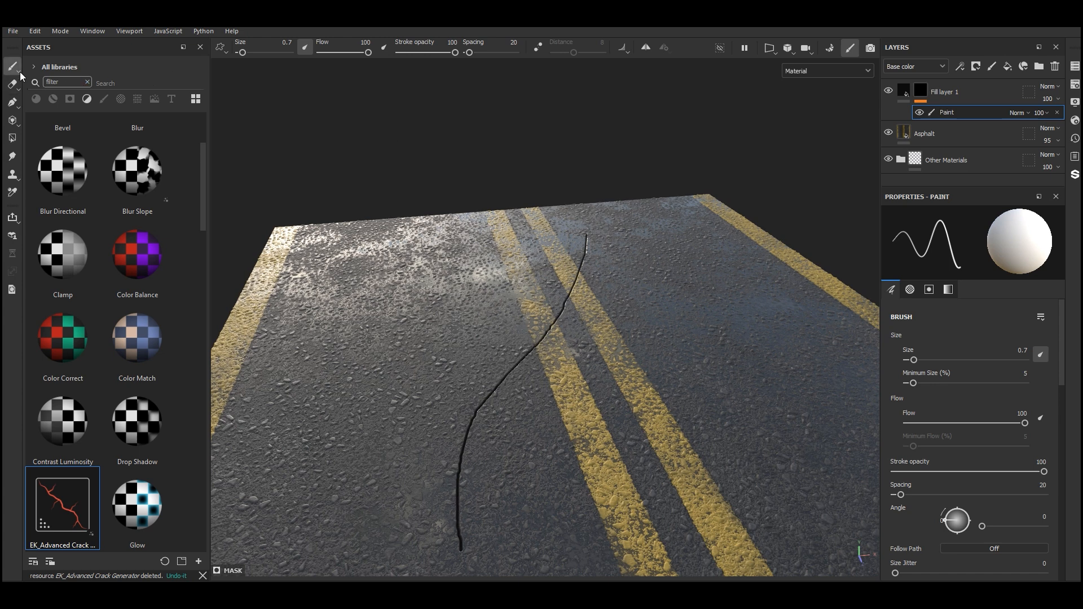
Draw a three-point paint path down the road lane beside the double yellow lines.
click(12, 102)
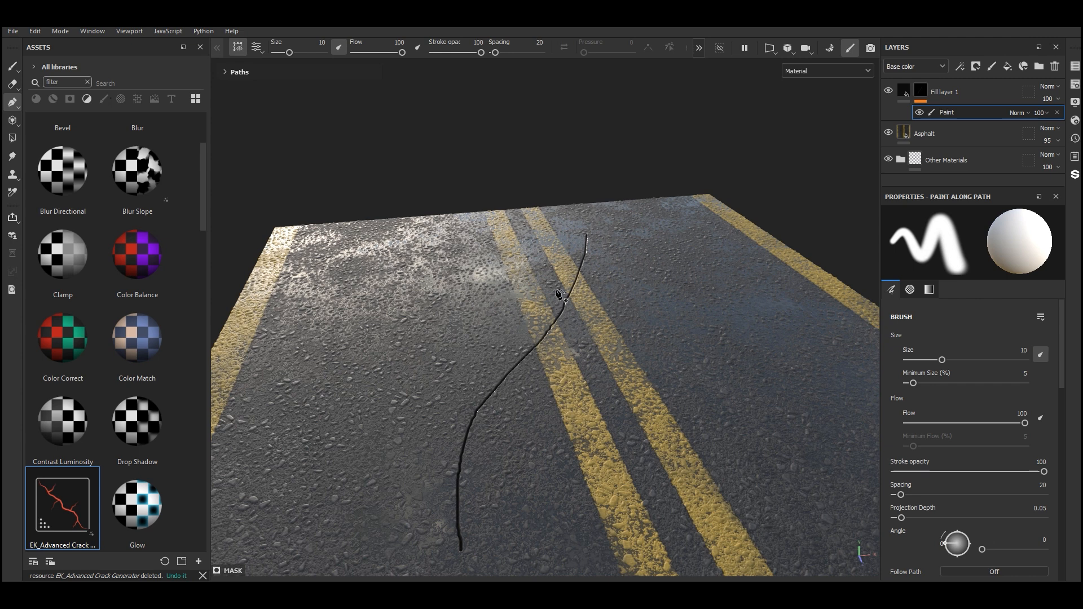
scroll(558, 296, down, 2)
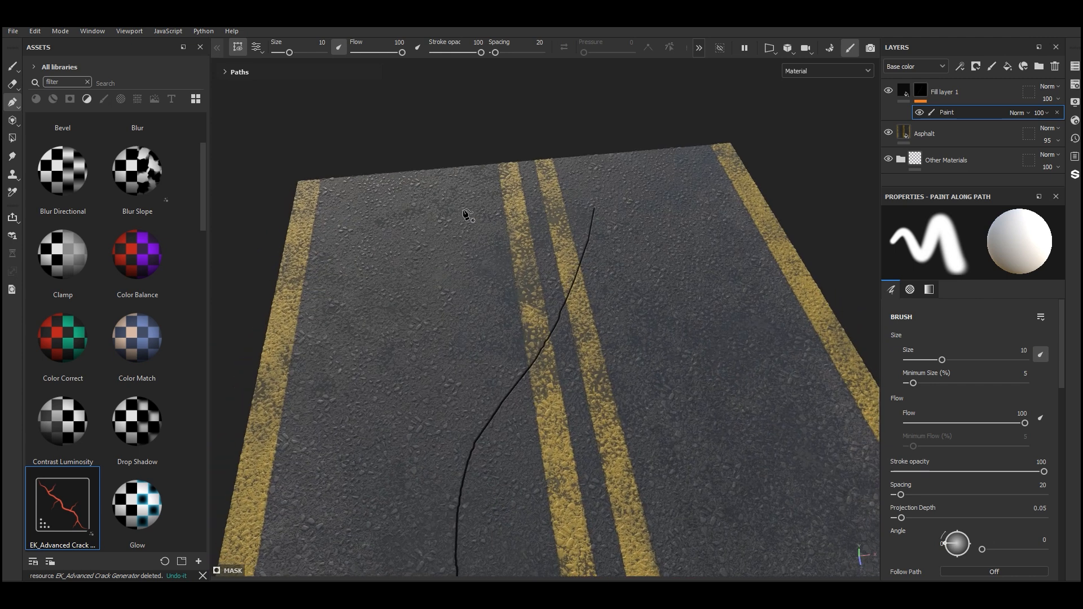
click(457, 210)
click(420, 378)
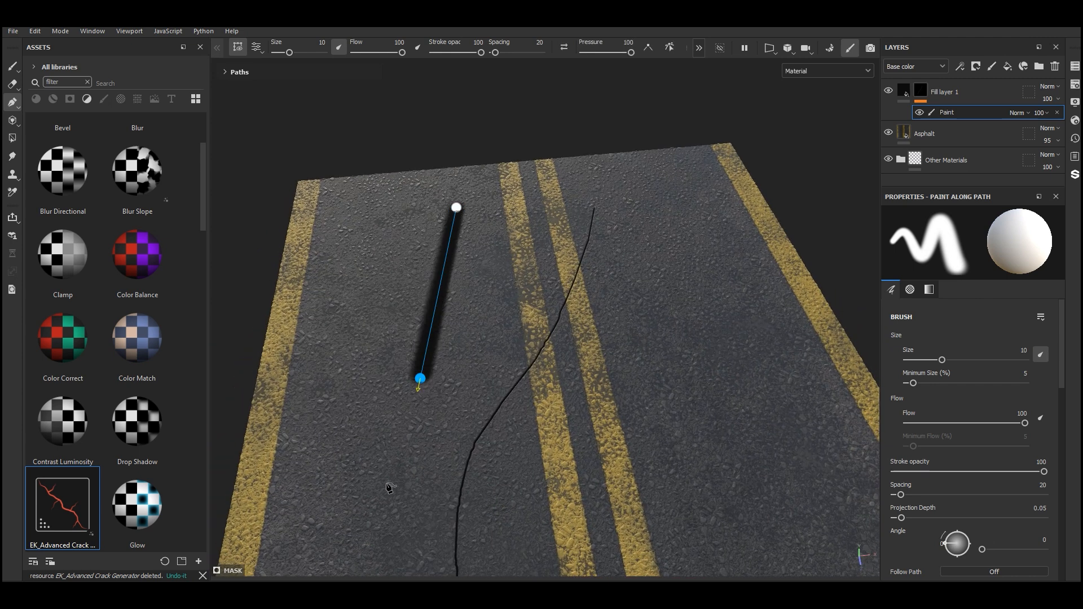
click(360, 522)
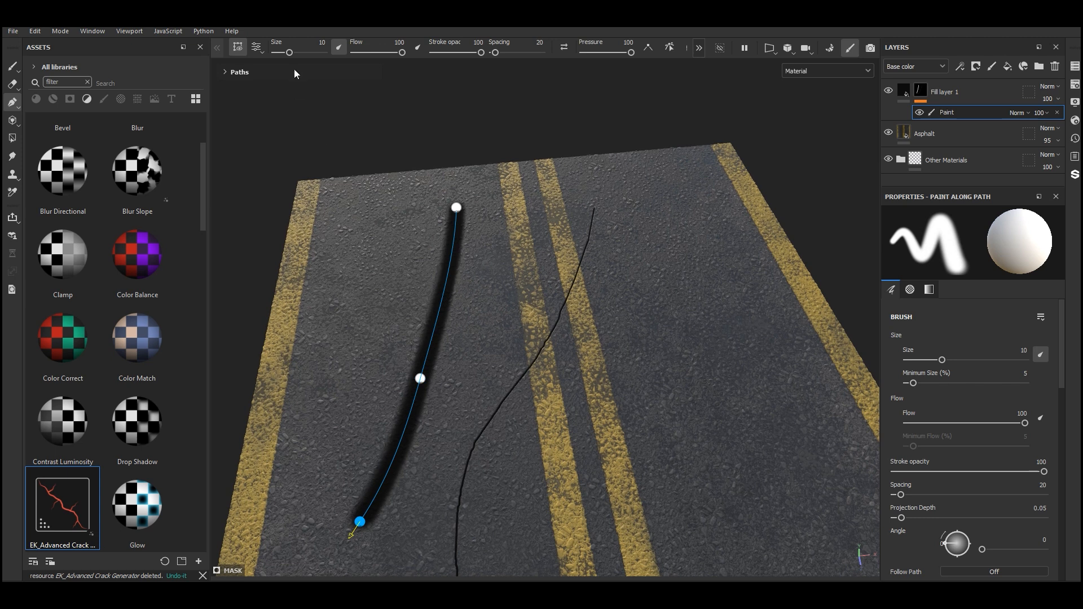
Set the path's brush size to 0.7 and check the thin line up close.
click(315, 42)
text(.7)
key(Return)
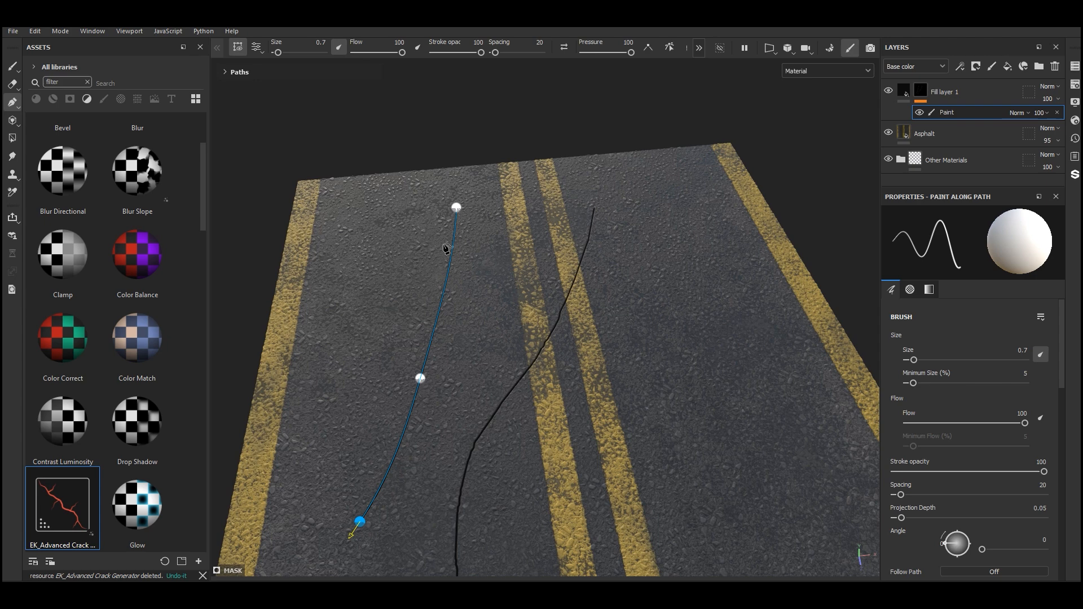
scroll(425, 376, up, 10)
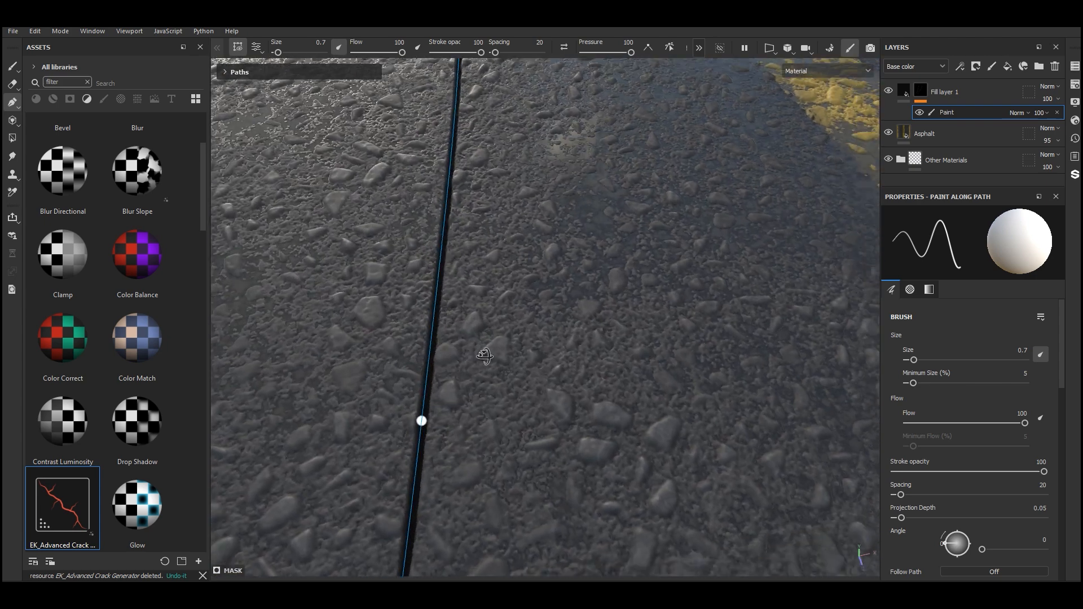
key(f)
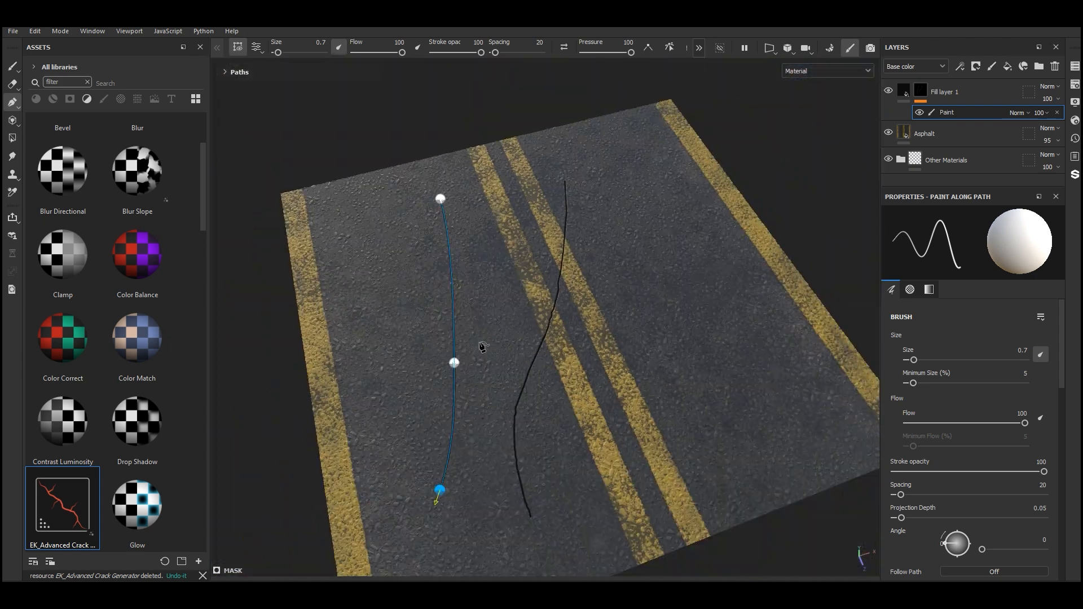
Insert a point in the upper part of the path and move the inner points outward to bend it into an arc.
drag(465, 286, 438, 282)
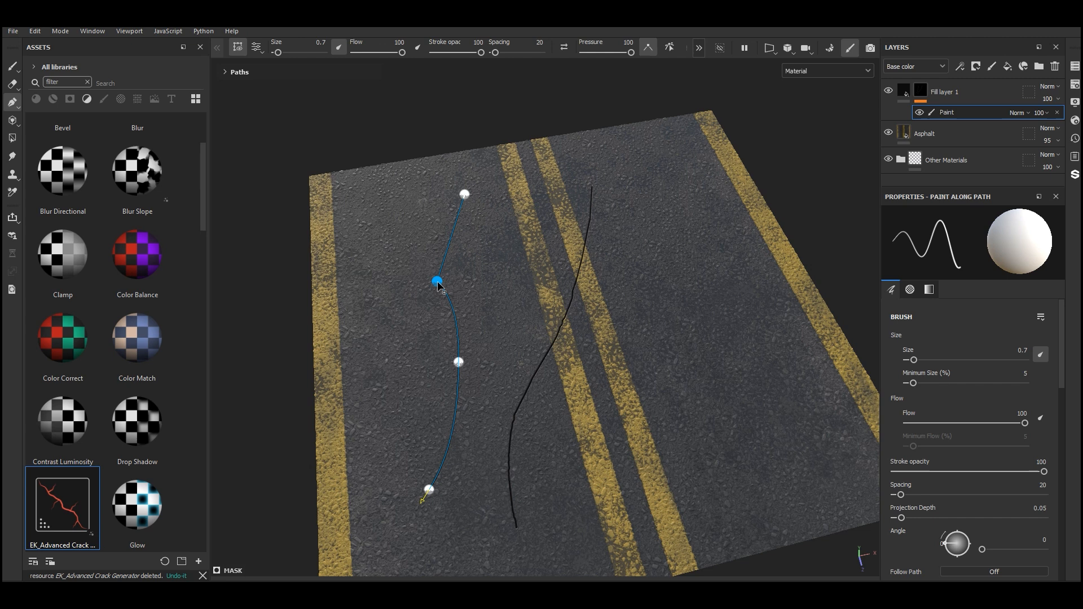
drag(458, 362, 396, 376)
drag(437, 281, 407, 265)
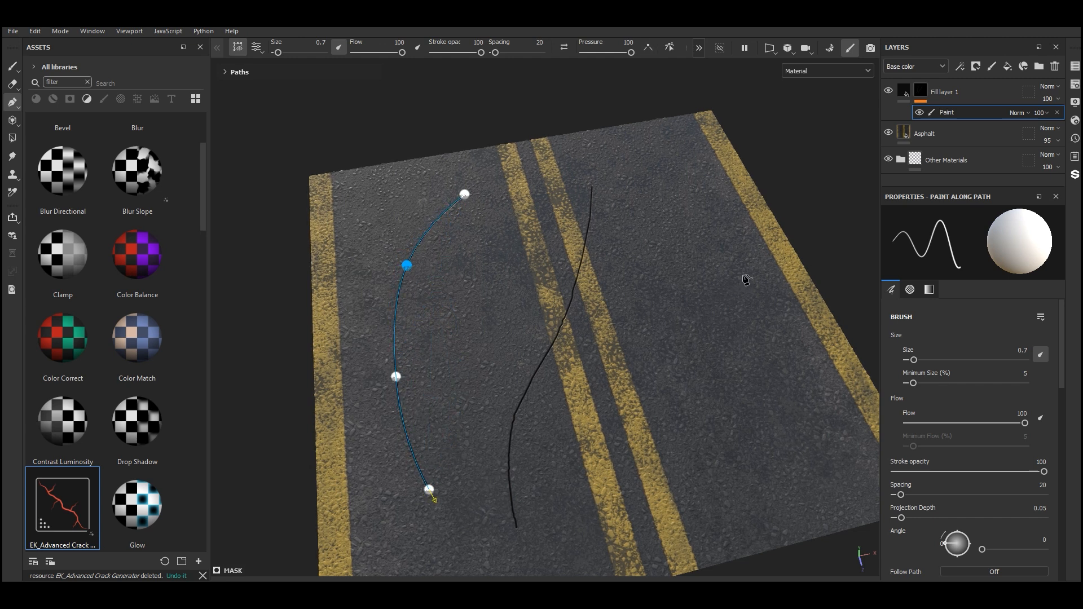
Add a filter to Fill layer 1's mask and assign the EK_Advanced Crack Generator to it.
click(921, 91)
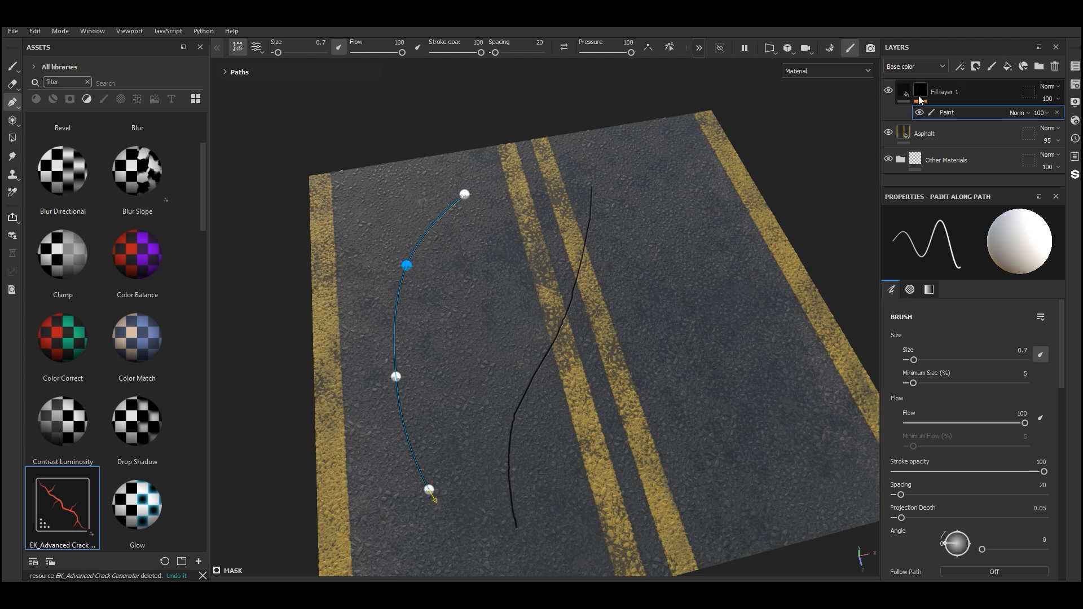
click(959, 64)
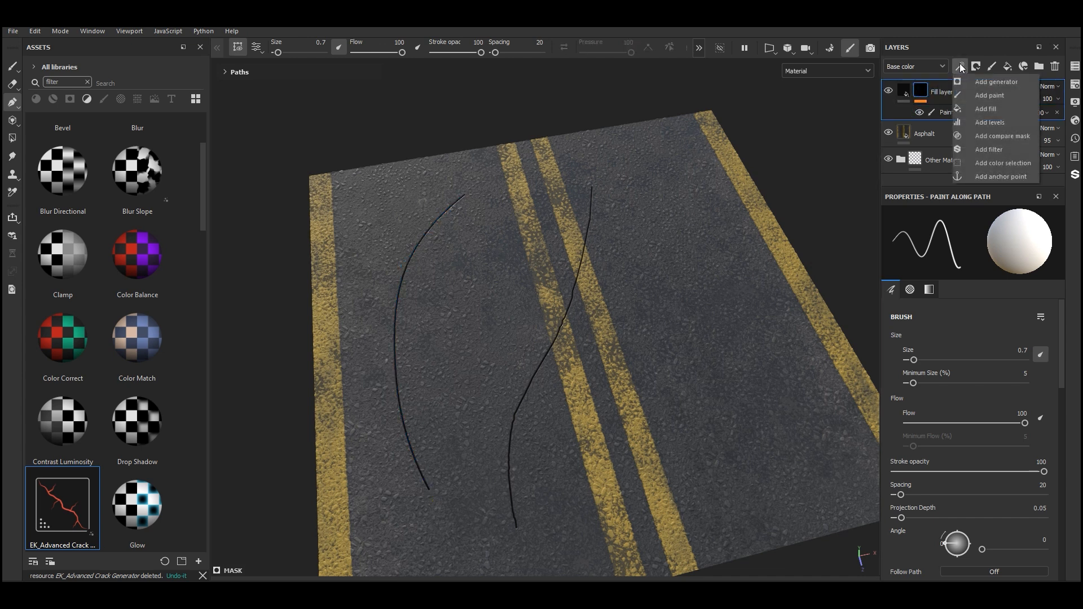
click(978, 149)
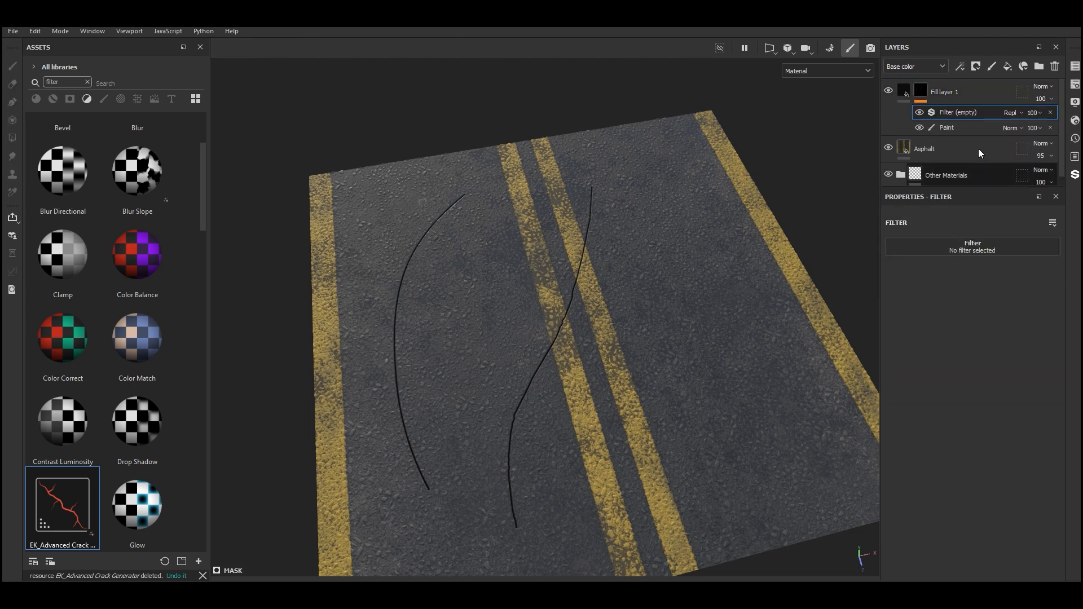
click(925, 239)
text(blu)
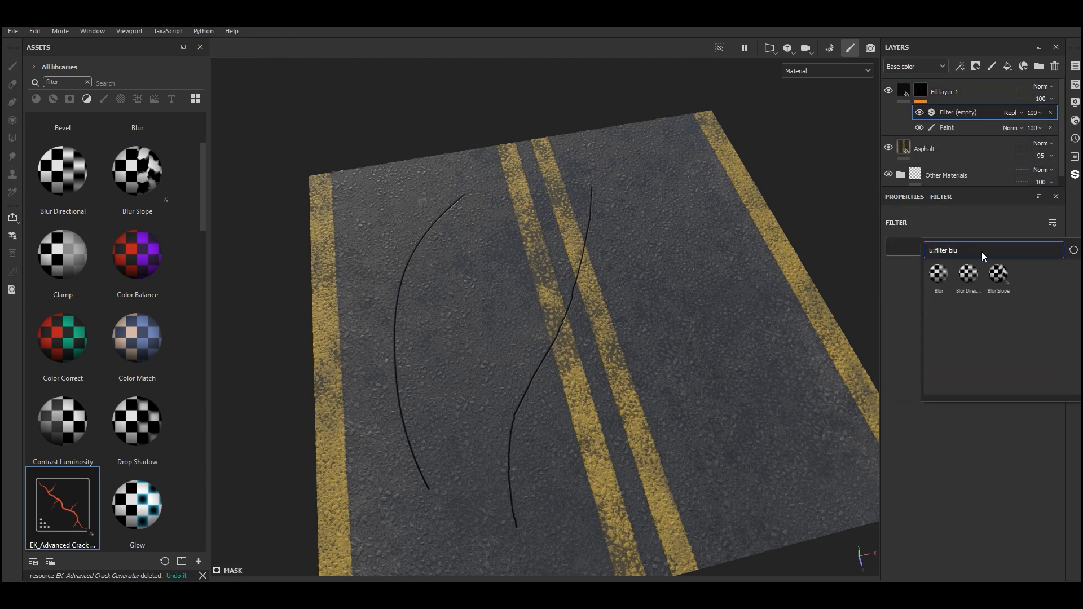
key(BackSpace)
key(BackSpace)
key(BackSpace)
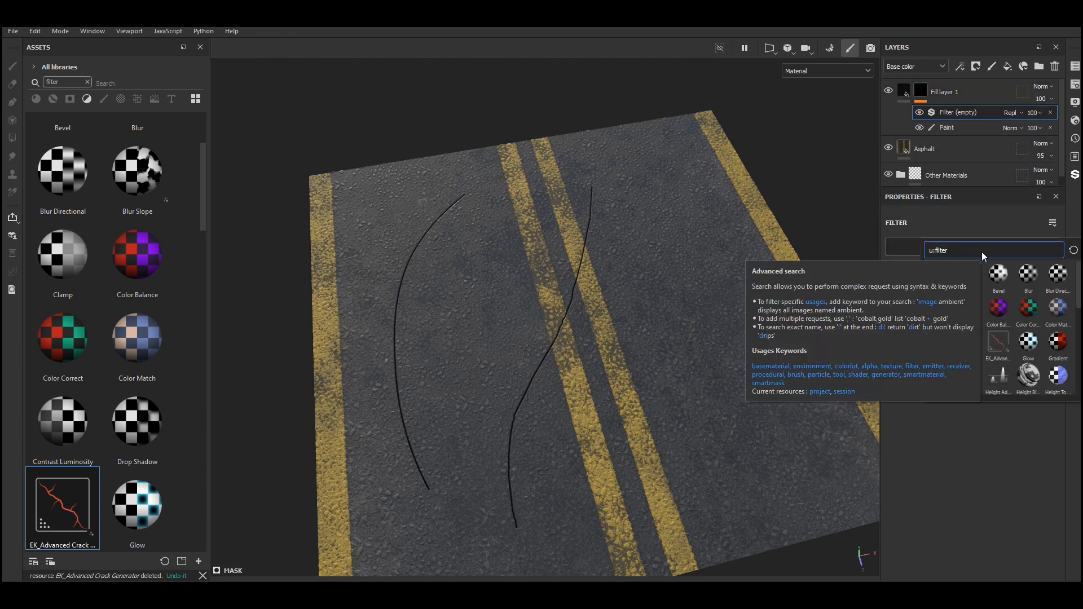
click(995, 354)
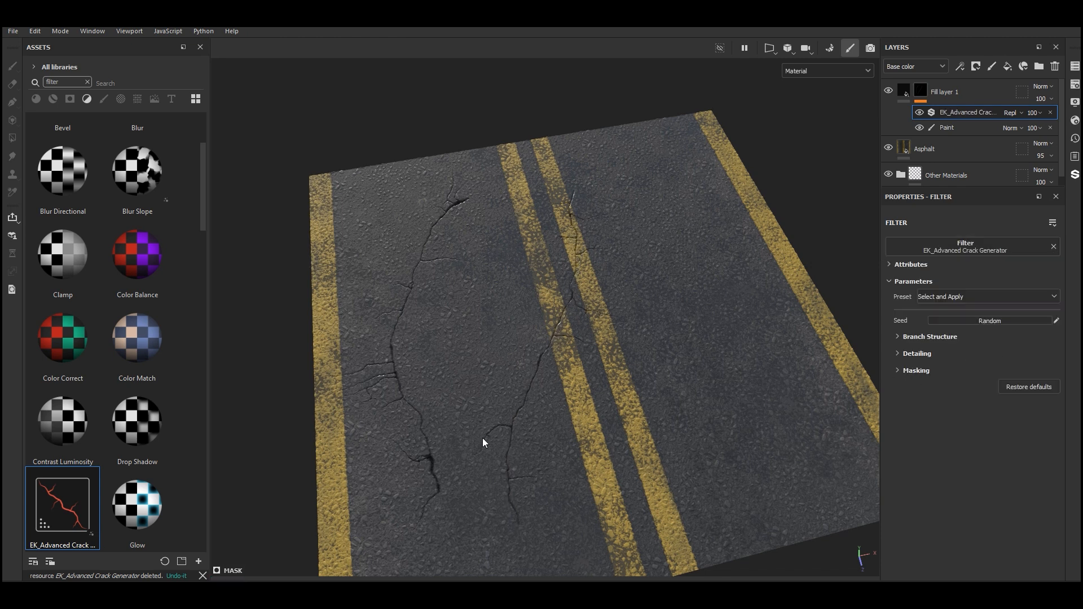
Set the height of Fill layer 1's material to -0.3522 to deepen the cracks, and check them up close.
scroll(471, 423, up, 5)
alt+drag(470, 423, 496, 322)
click(904, 92)
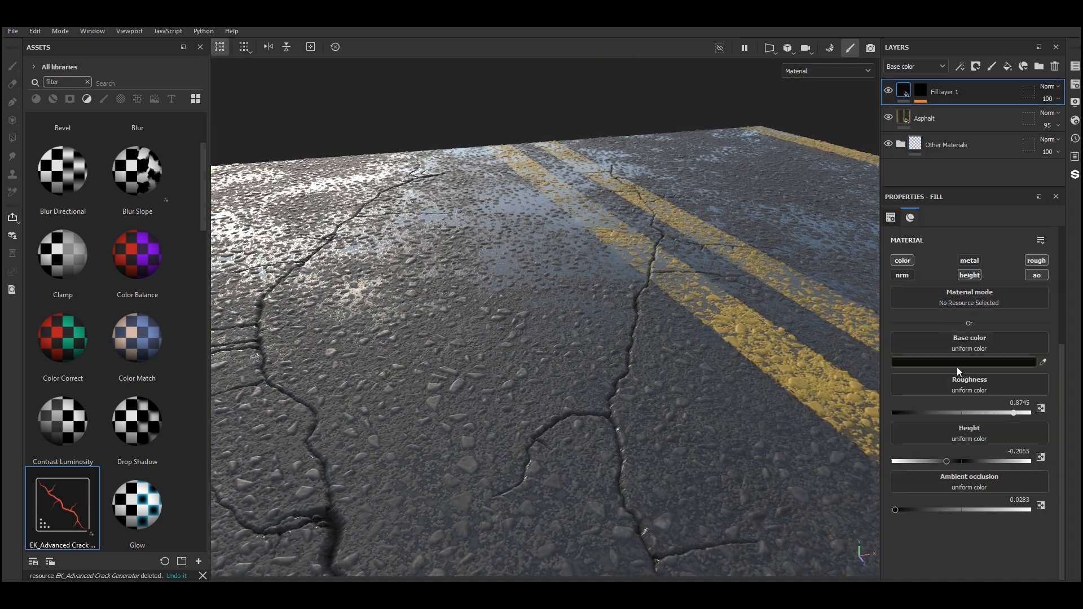
mouse_move(946, 461)
mouse_down()
mouse_move(917, 459)
mouse_move(936, 451)
mouse_up()
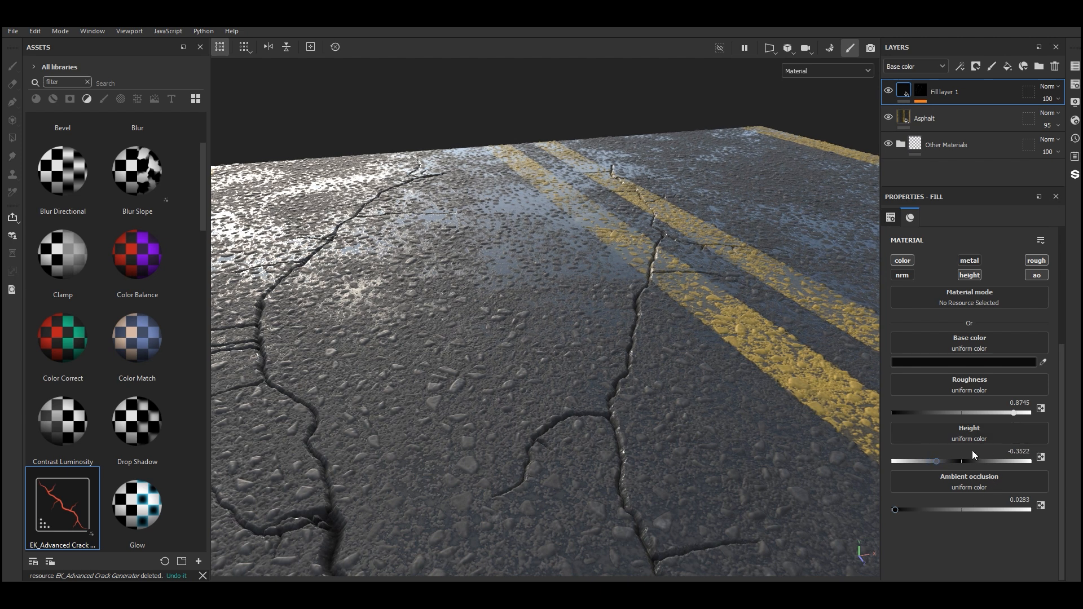
alt+drag(707, 383, 701, 405)
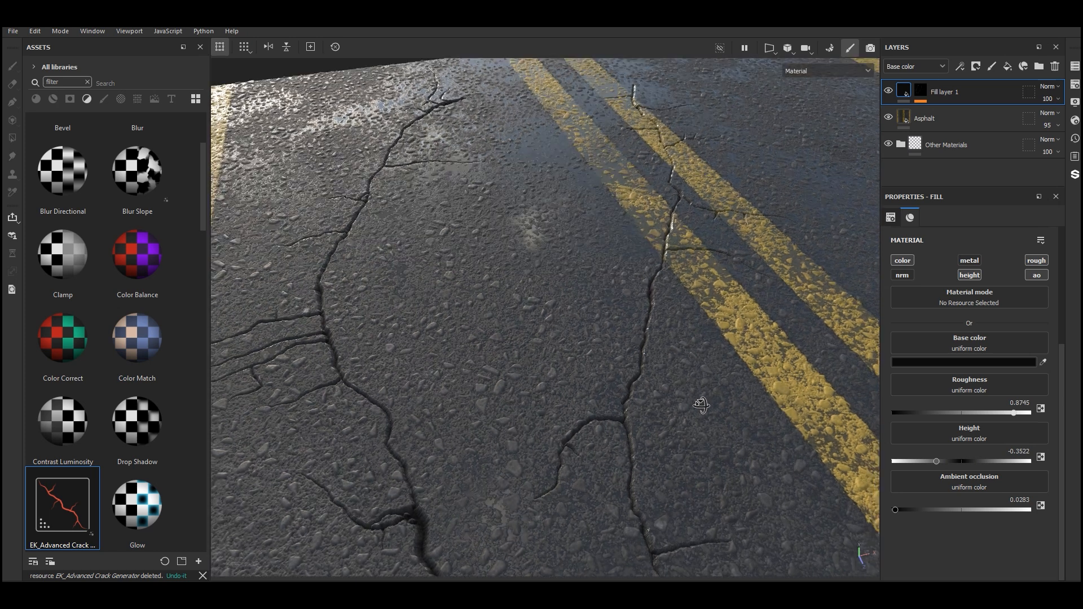
Examine the presets offered by the crack generator filter in Fill layer 1's mask.
click(923, 91)
click(952, 113)
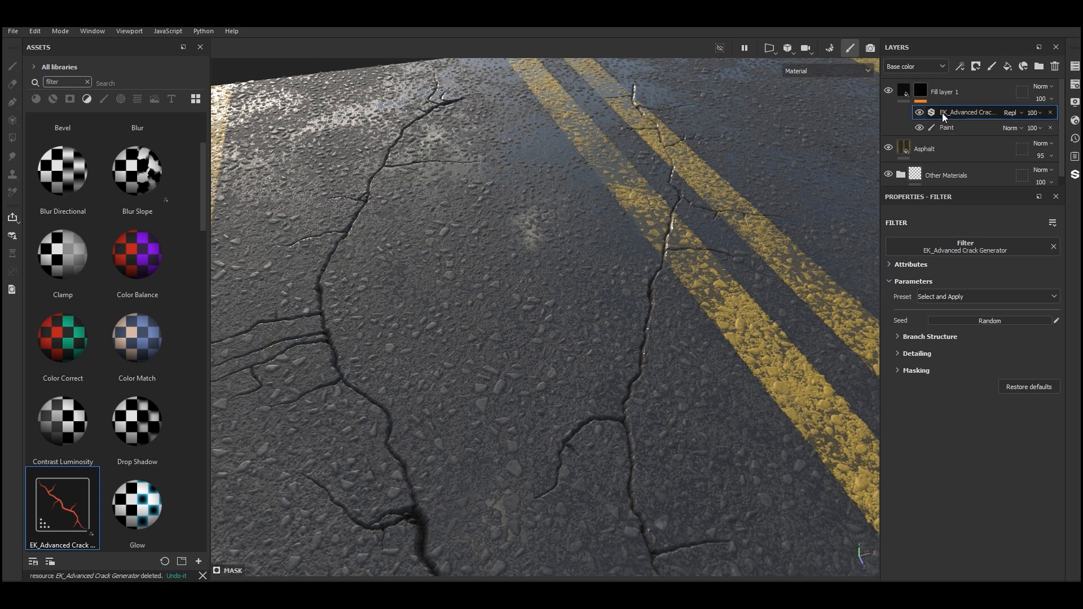
click(943, 294)
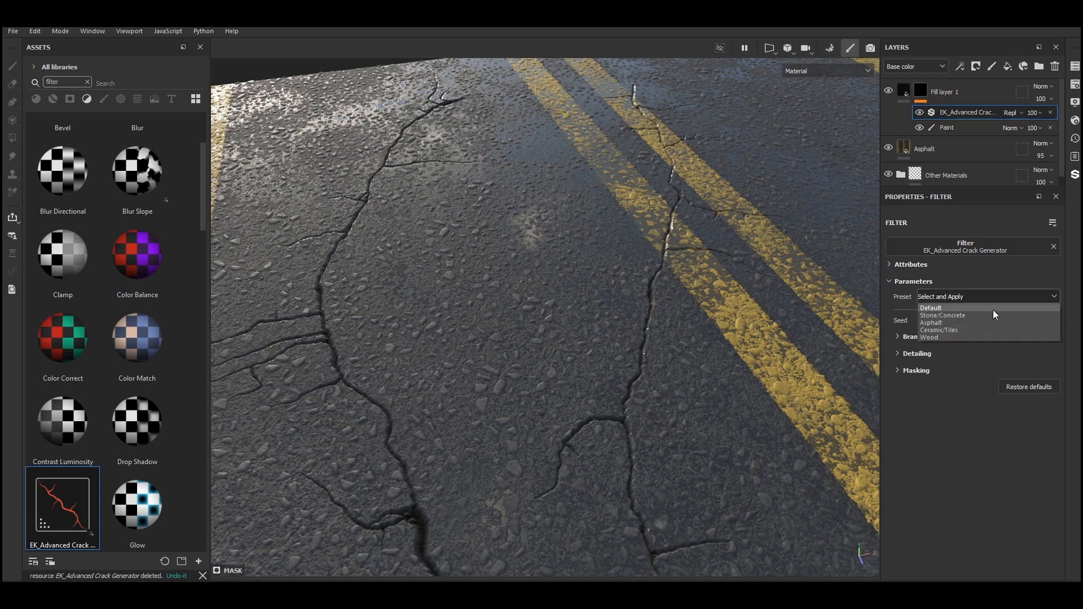
click(1034, 294)
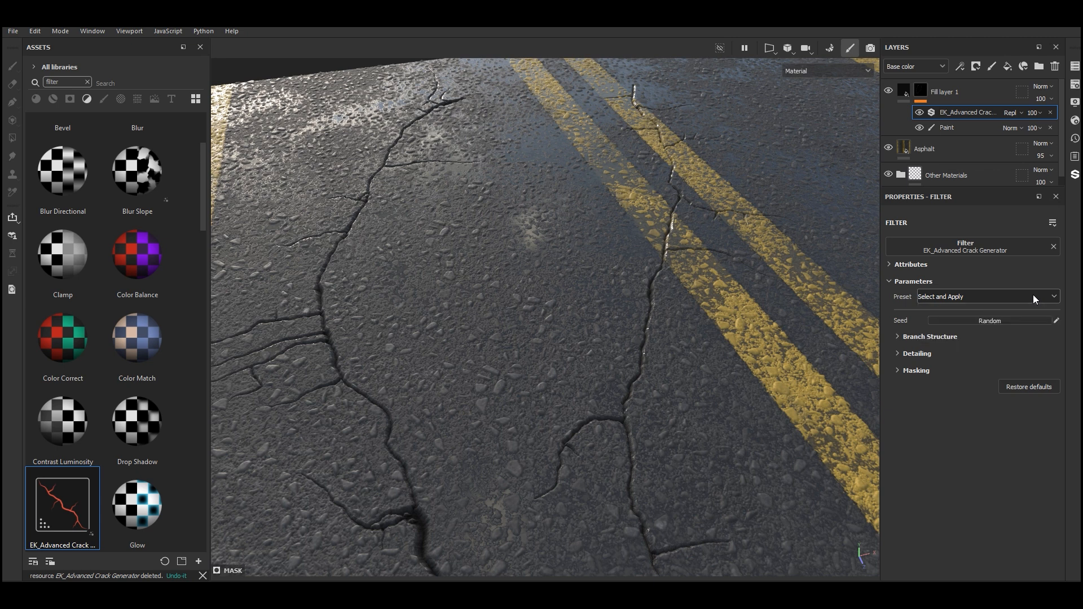
Set the crack generator's branch Density to 110, try the maximum Length, and reduce Length to 0.48.
click(898, 336)
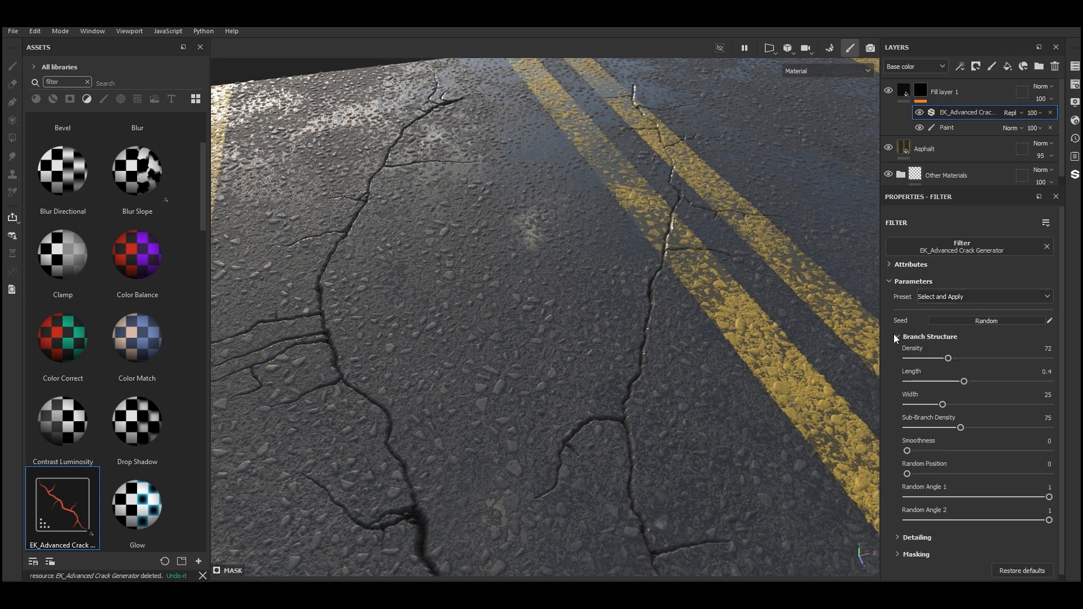
scroll(796, 380, down, 4)
alt+drag(797, 380, 725, 379)
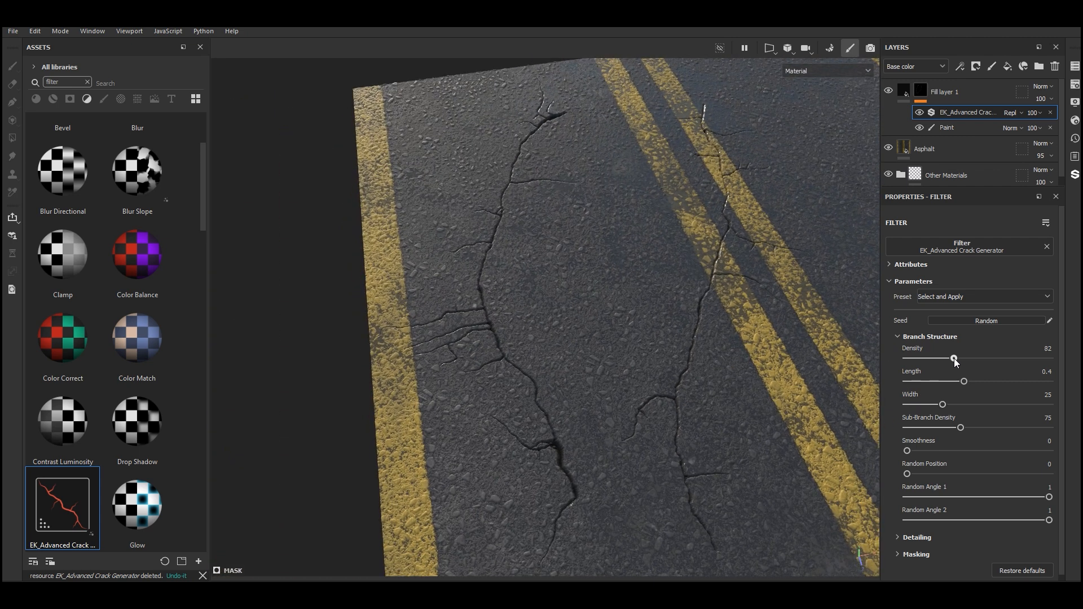
drag(953, 358, 1073, 402)
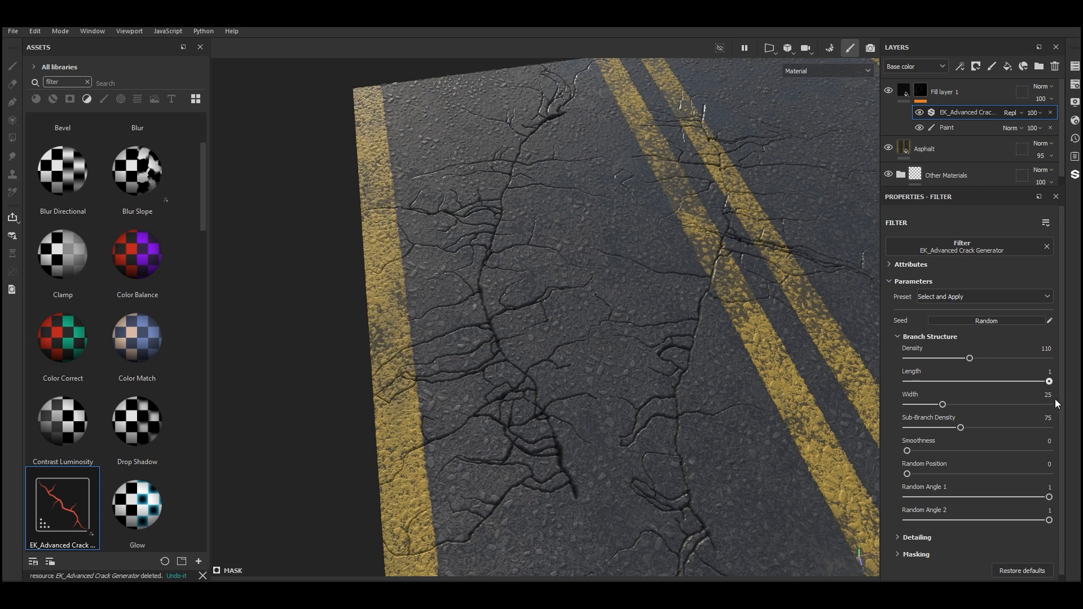
drag(1022, 397, 975, 384)
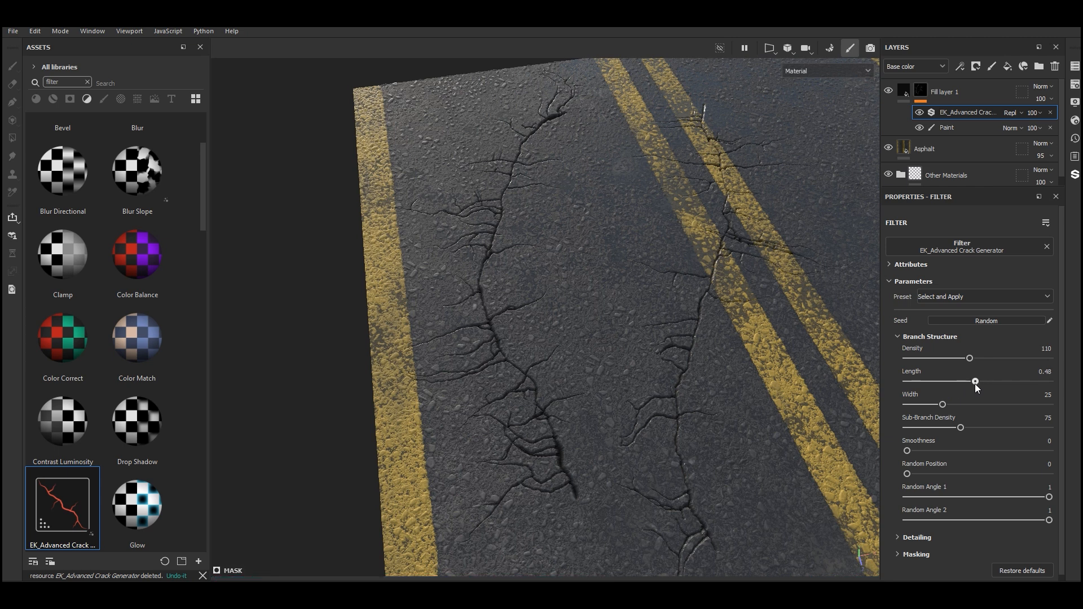
Hide Path 1 in the paint effect of Fill layer 1's mask.
click(946, 129)
click(225, 72)
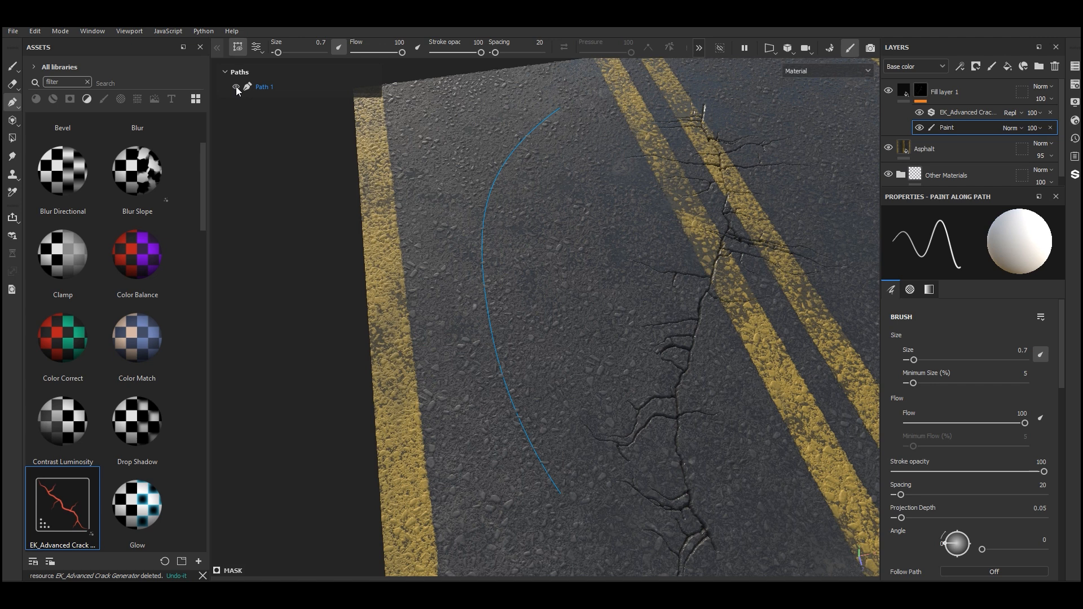
click(236, 86)
Set the crack generator's branch Length to 0.96 and keep the branch Width at 25.
click(949, 113)
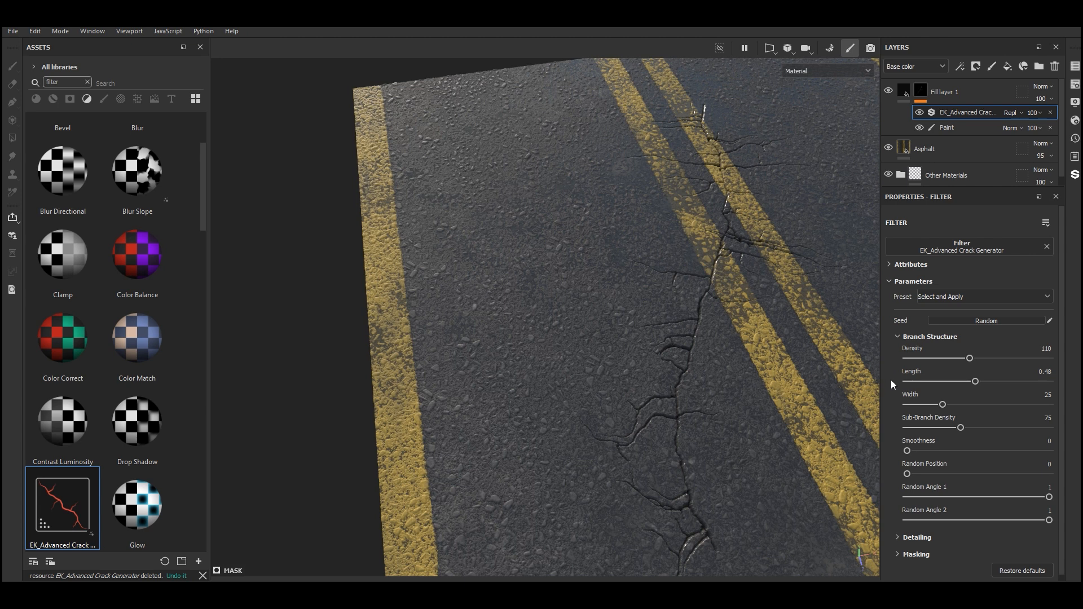
click(1044, 381)
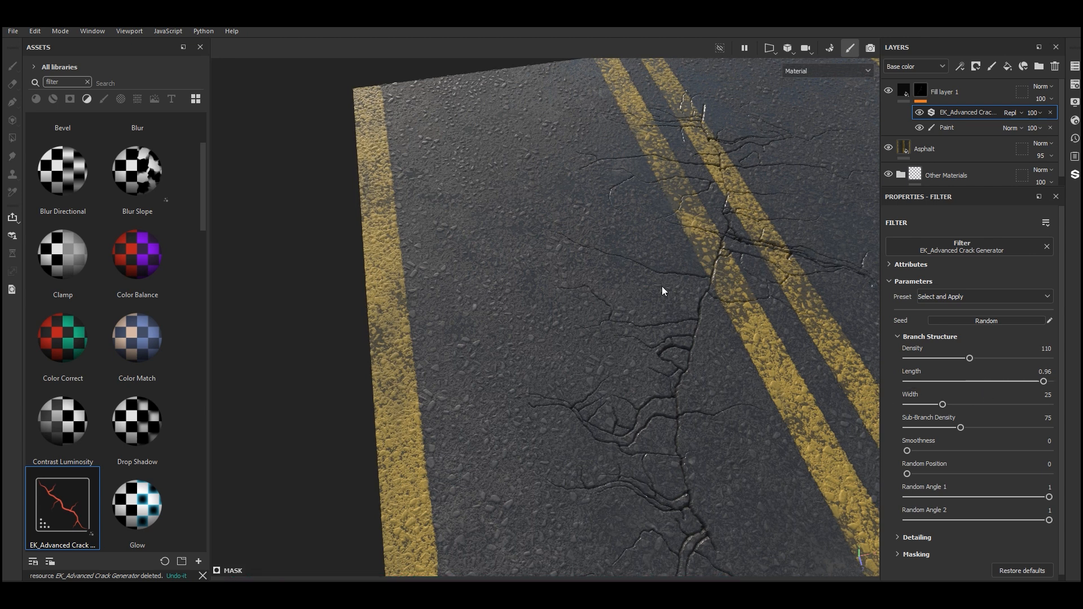
mouse_move(662, 285)
alt+mouse_down()
mouse_move(647, 246)
mouse_move(624, 259)
mouse_move(600, 253)
mouse_move(641, 291)
alt+mouse_up()
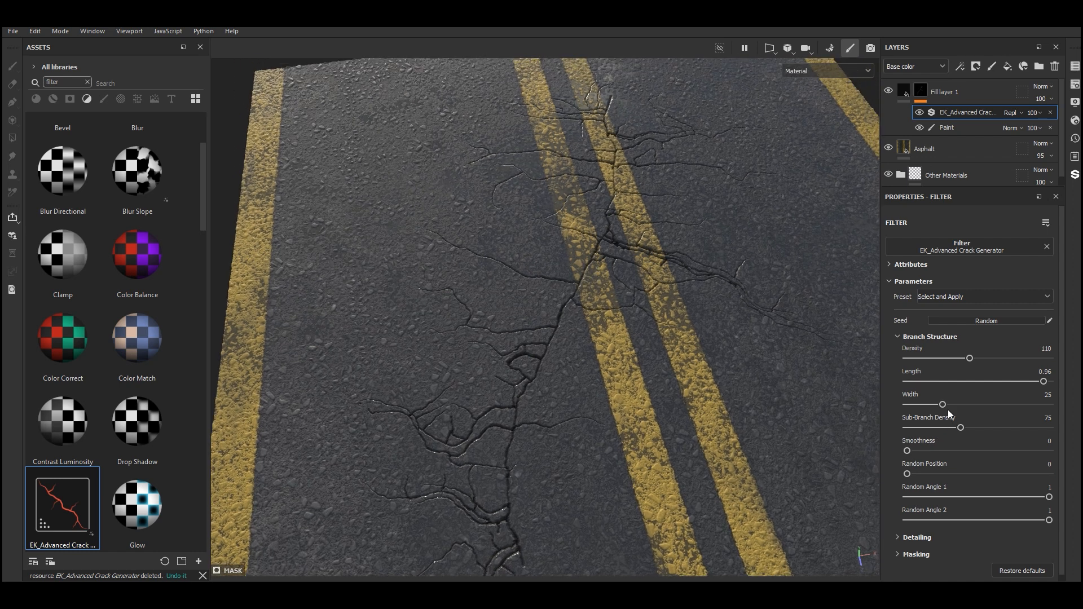
mouse_move(946, 404)
mouse_down()
mouse_move(969, 407)
mouse_move(942, 407)
mouse_up()
Try a Sub-Branch Density of 200, reduce it to 76, and set the branch Density to 79.
drag(960, 428, 1054, 433)
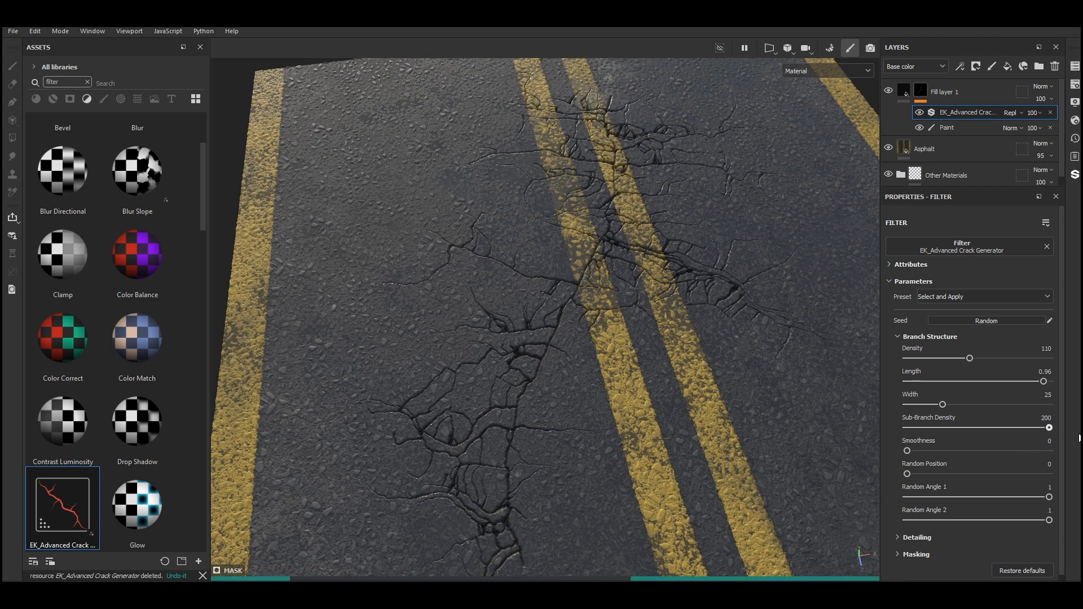
drag(1006, 437, 959, 435)
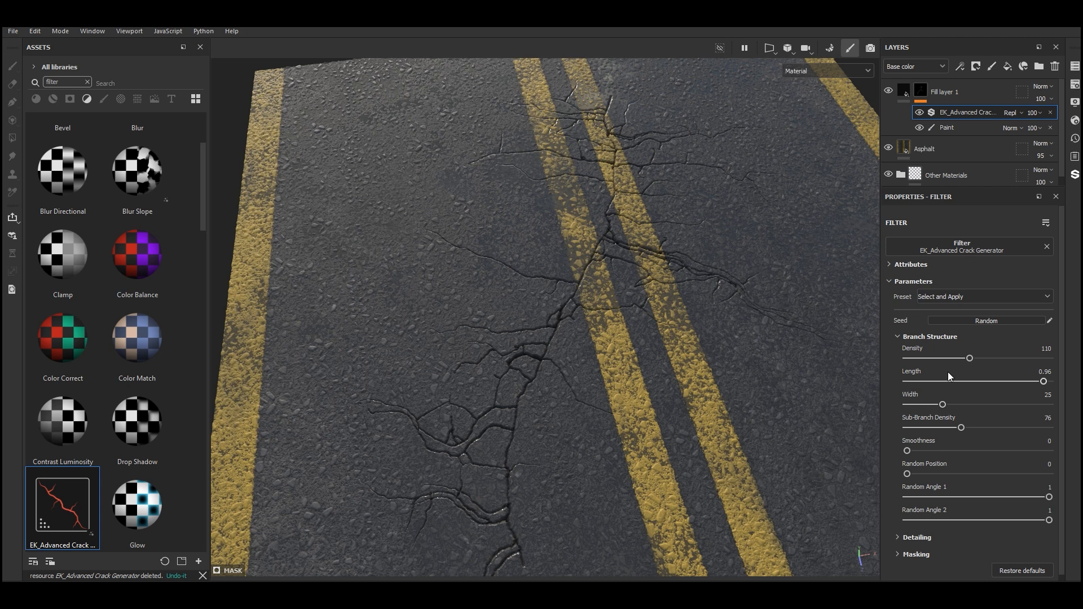
click(952, 358)
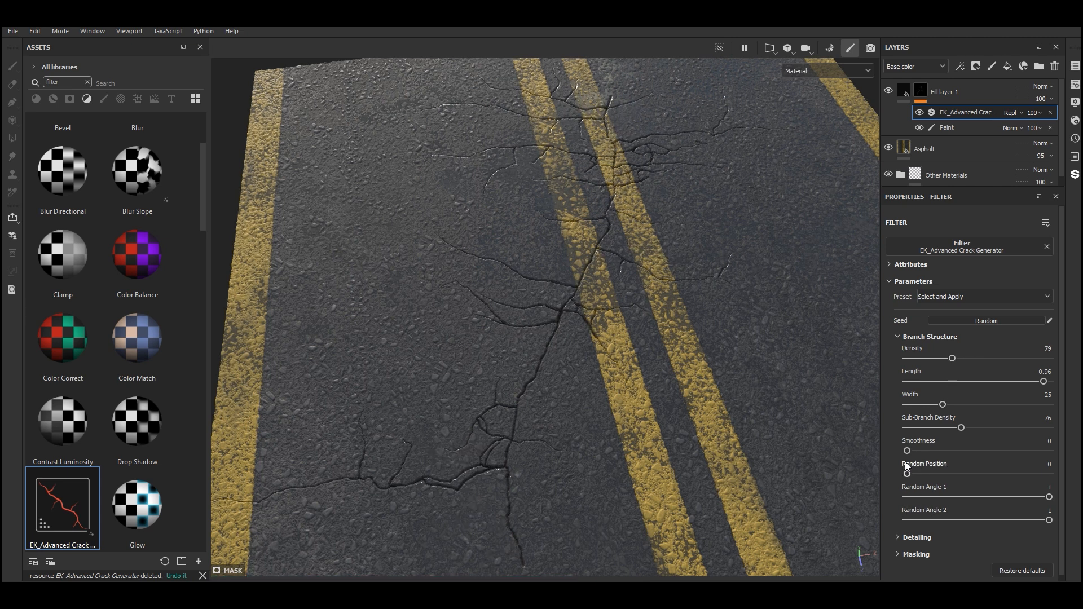
Try high branch Smoothness values such as 0.89 and return Smoothness to 0.
drag(908, 451, 1053, 466)
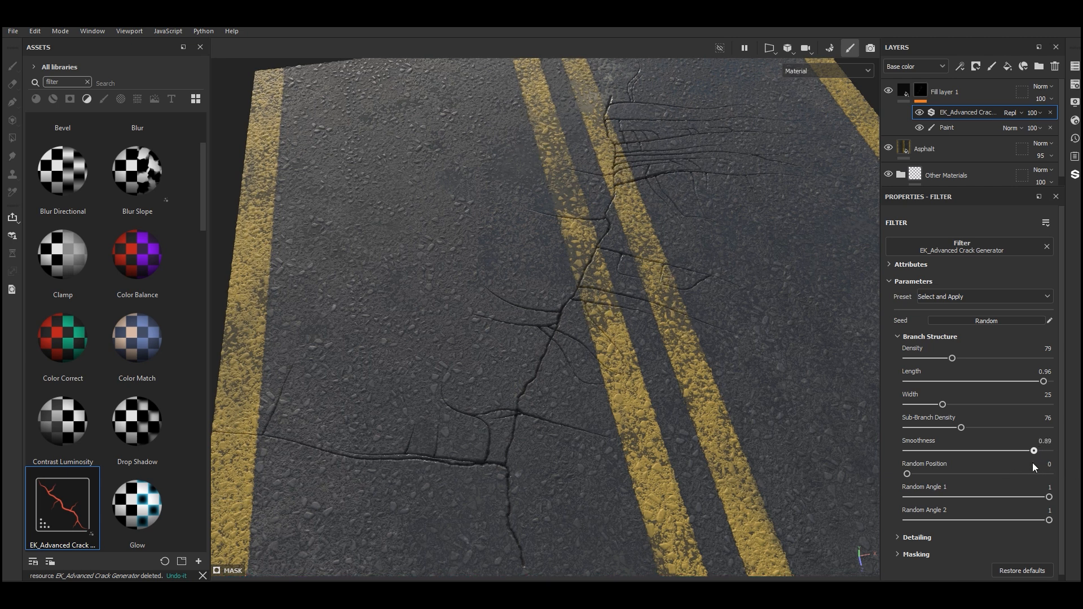
drag(1033, 463, 886, 454)
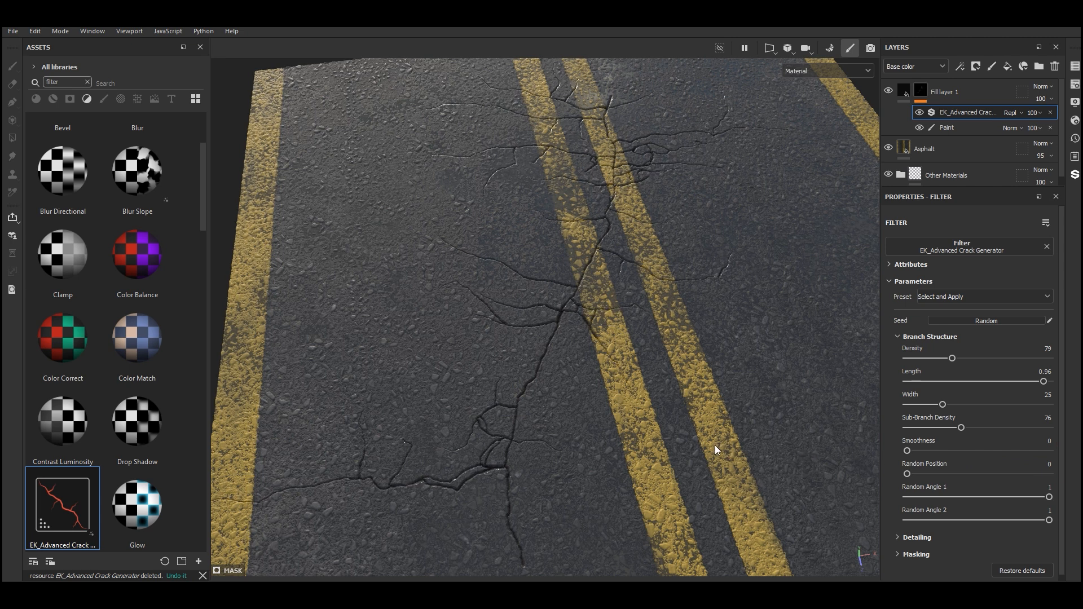
mouse_move(715, 445)
alt+mouse_down()
mouse_move(708, 422)
mouse_move(709, 434)
alt+mouse_up()
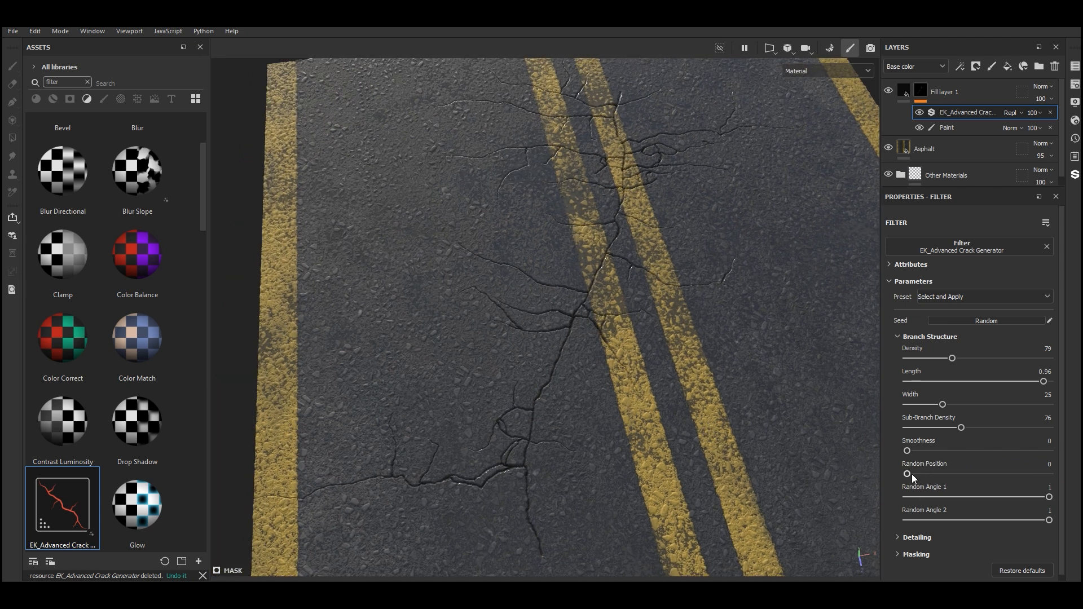
Set Random Position to 2, and try lower values for Random Angle 1 and 2 before returning both to 1.
mouse_move(920, 475)
mouse_down()
mouse_move(941, 480)
mouse_move(930, 477)
mouse_up()
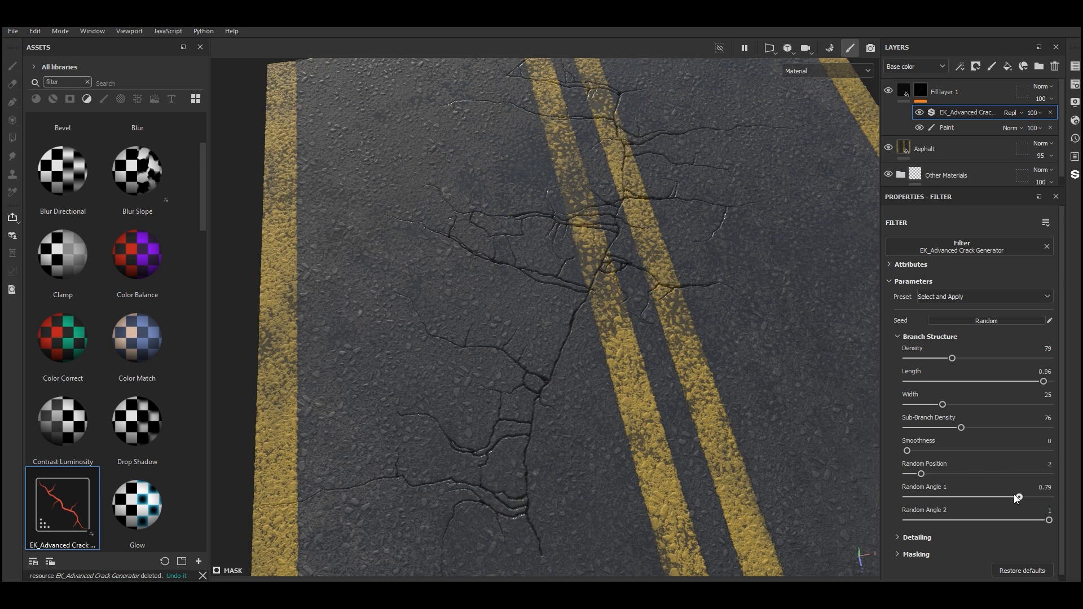
drag(1015, 497, 873, 520)
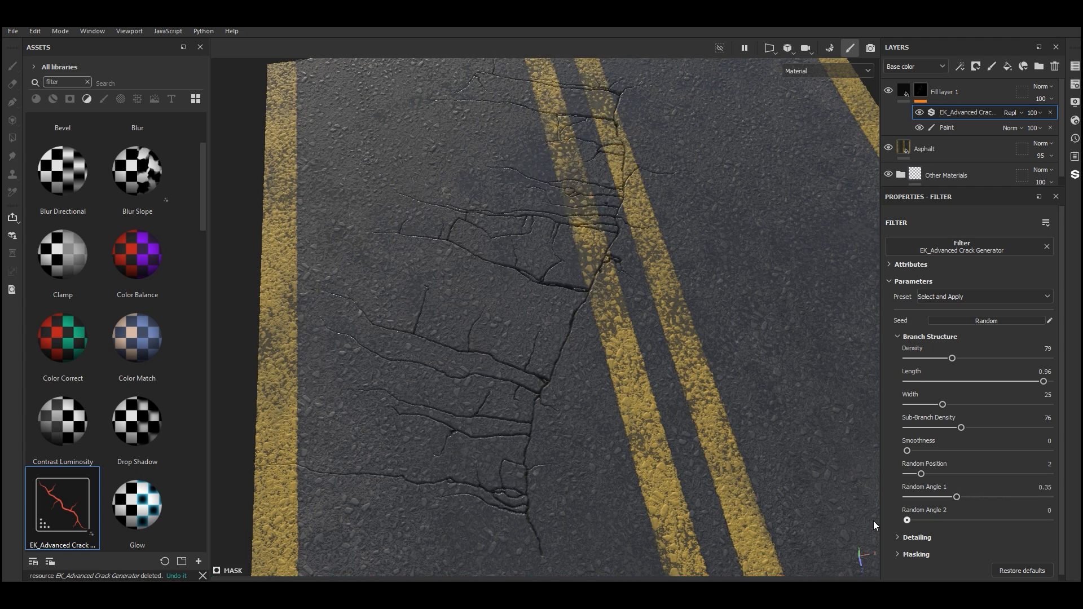
drag(956, 497, 976, 533)
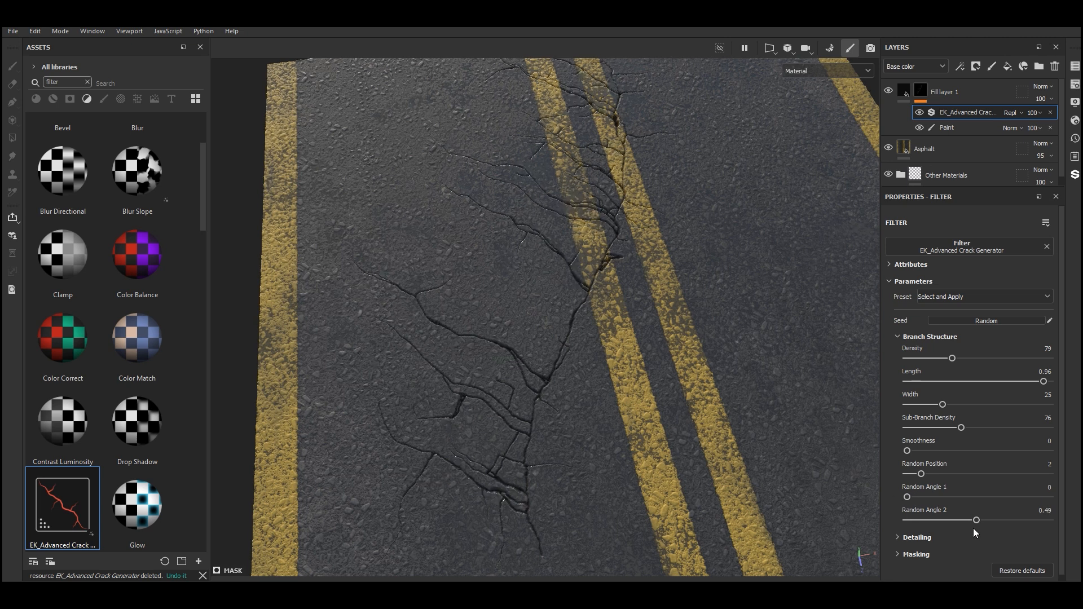
drag(963, 495, 1047, 522)
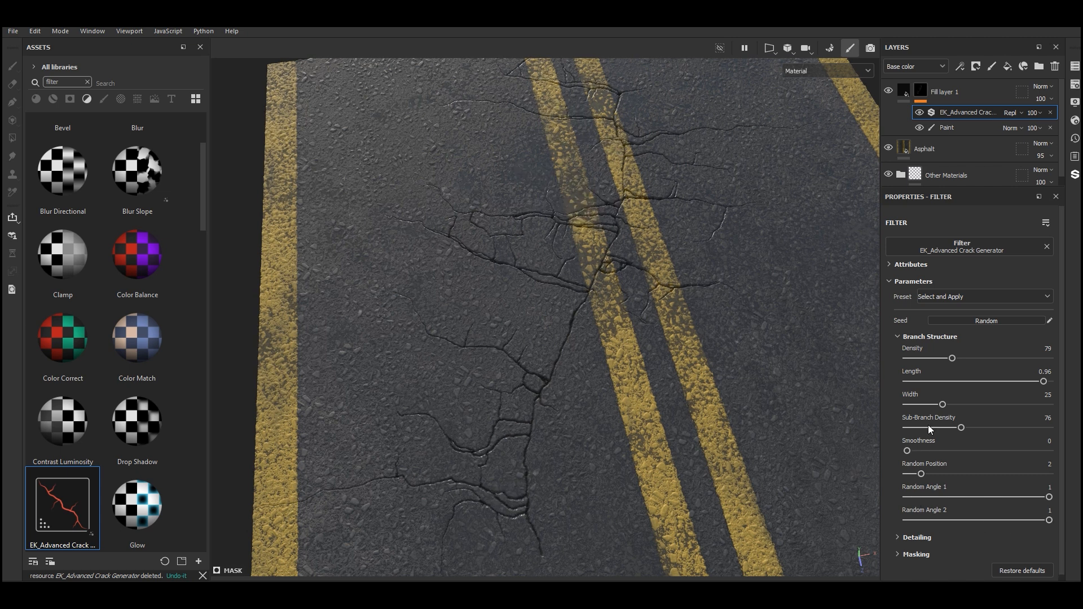
Set the crack branches' Width to 27 and Length to 0.65.
click(945, 405)
click(999, 382)
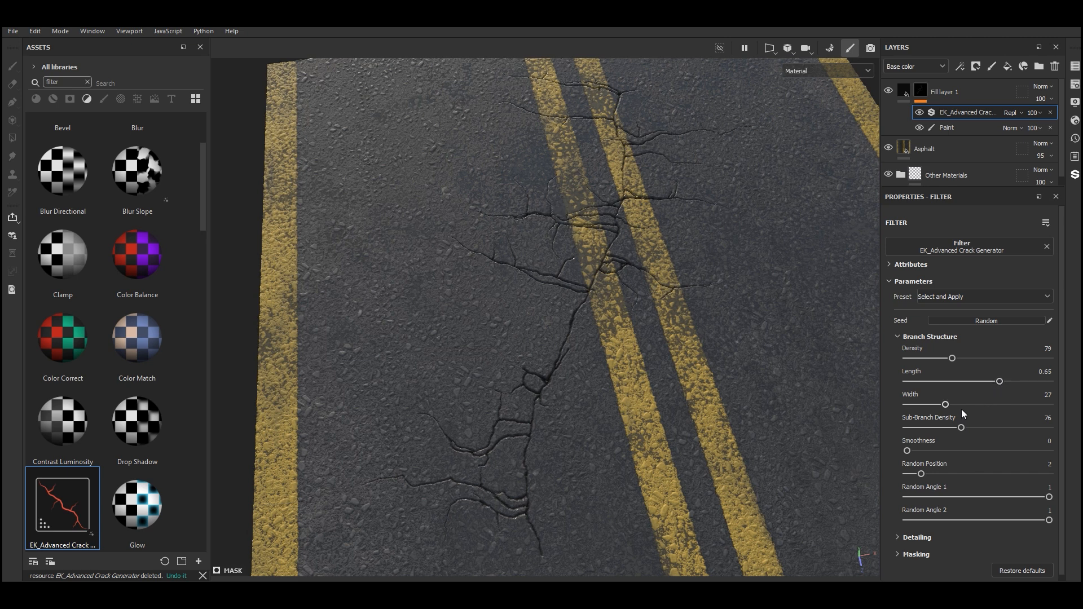
Set the crack generator's Warp Intensity under Detailing to 0.43 and check the cracks up close.
scroll(905, 512, down, 1)
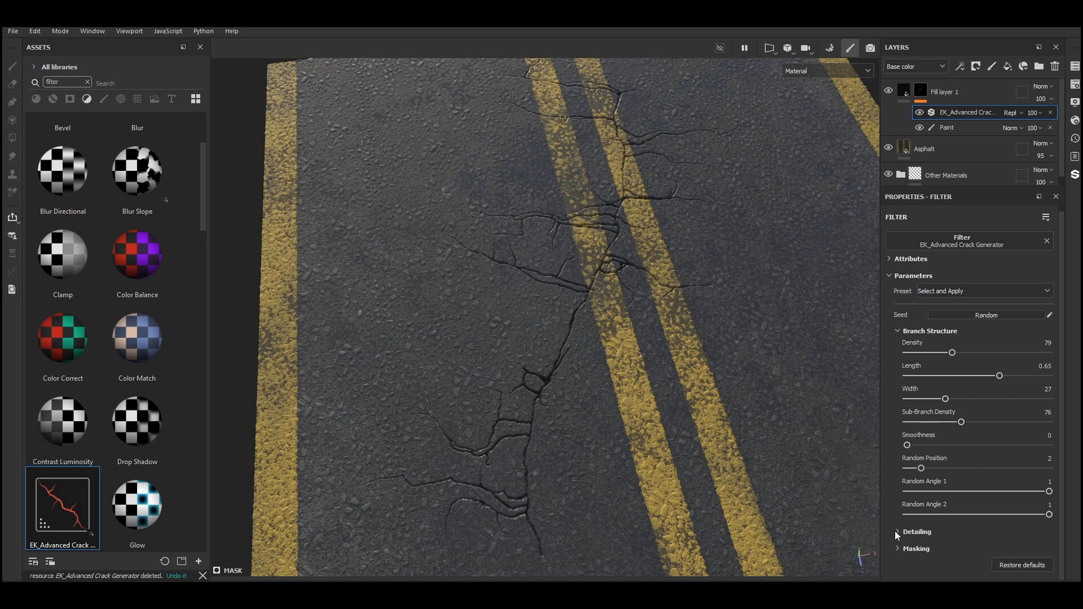
click(896, 532)
scroll(897, 530, down, 3)
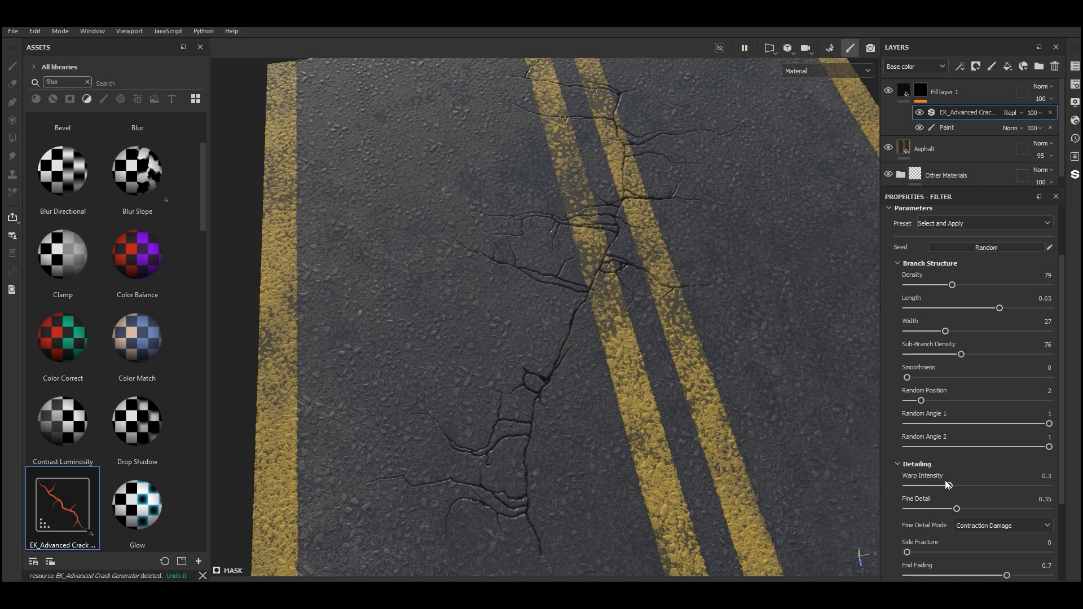
mouse_move(949, 485)
mouse_down()
mouse_move(891, 489)
mouse_move(1049, 492)
mouse_move(966, 493)
mouse_up()
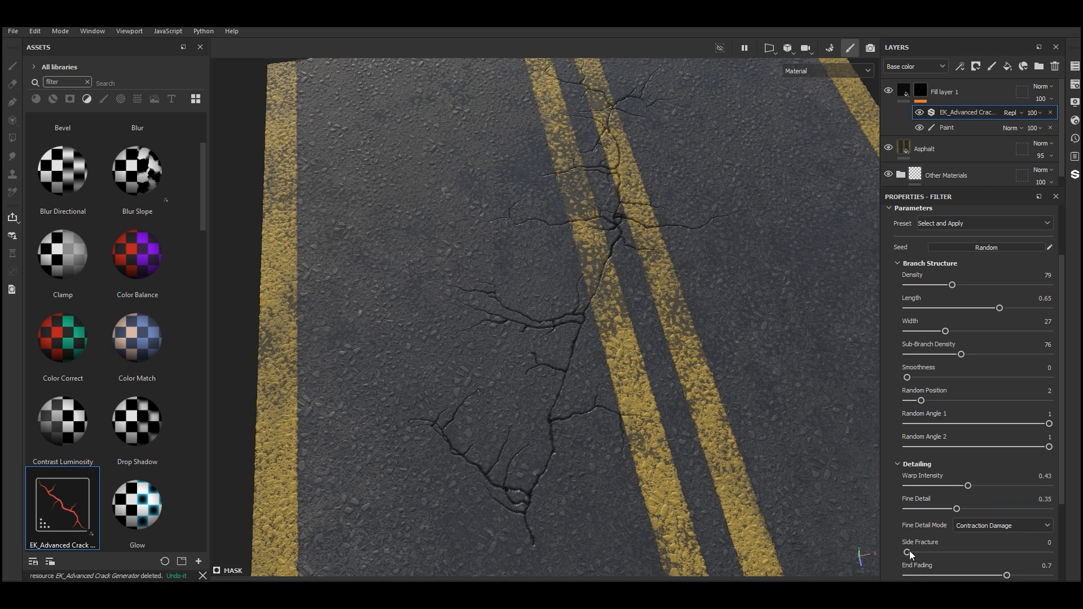
scroll(586, 326, up, 8)
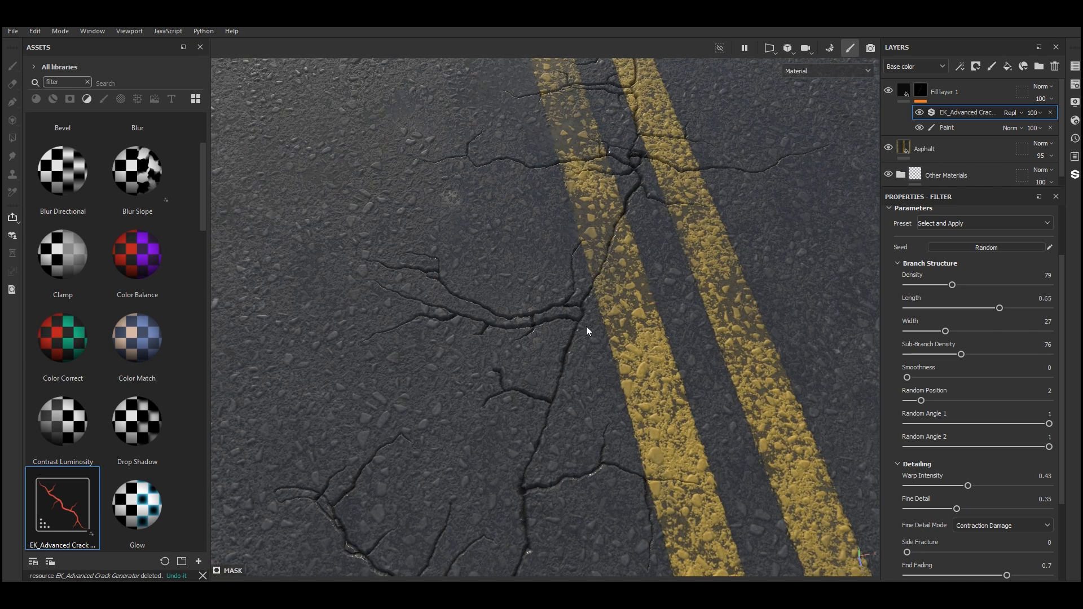
Set the crack generator's Fine Detail to 1, try Expansion Damage as Fine Detail Mode, and check the cracks up close and from afar.
alt+drag(559, 282, 536, 345)
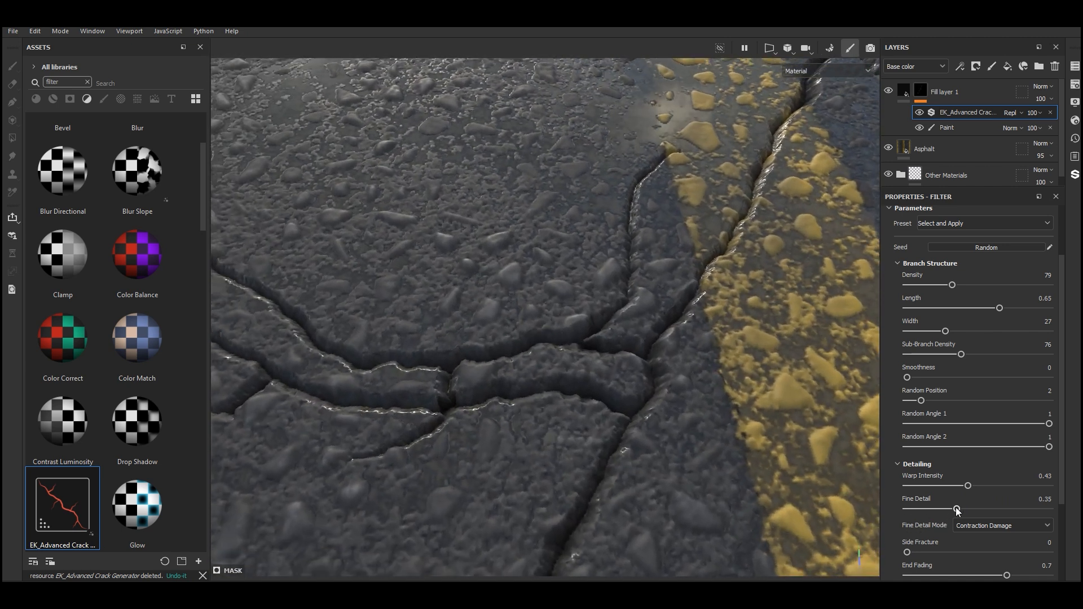
drag(956, 509, 1060, 515)
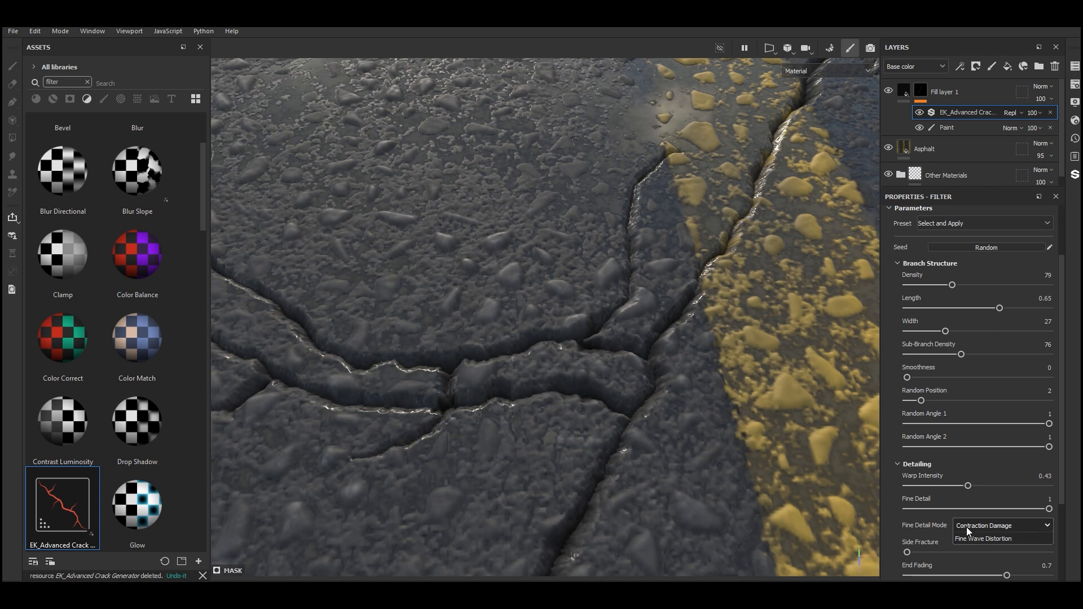
click(966, 526)
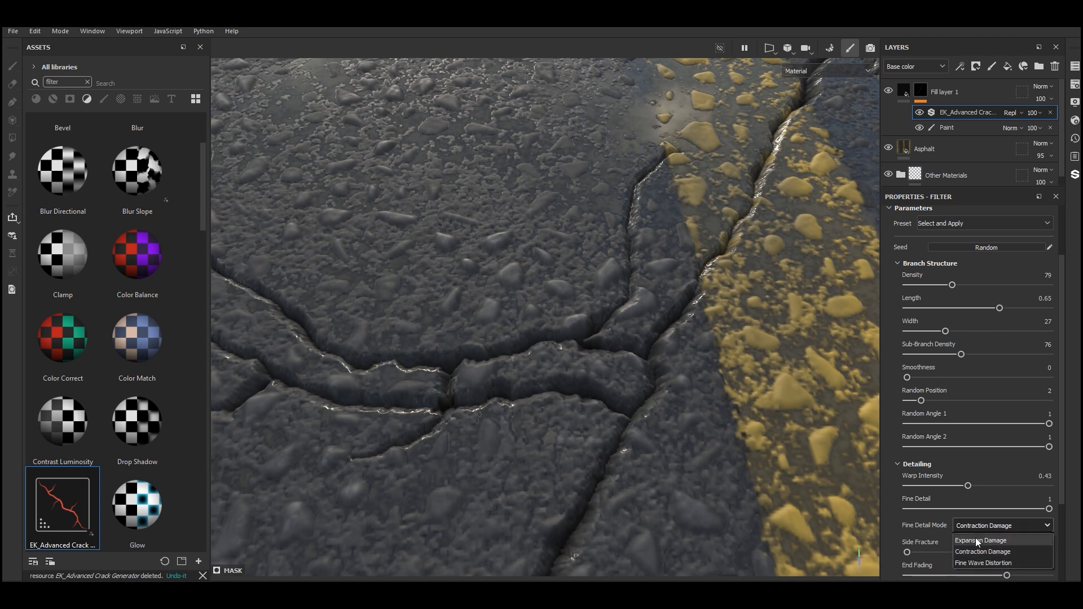
click(975, 538)
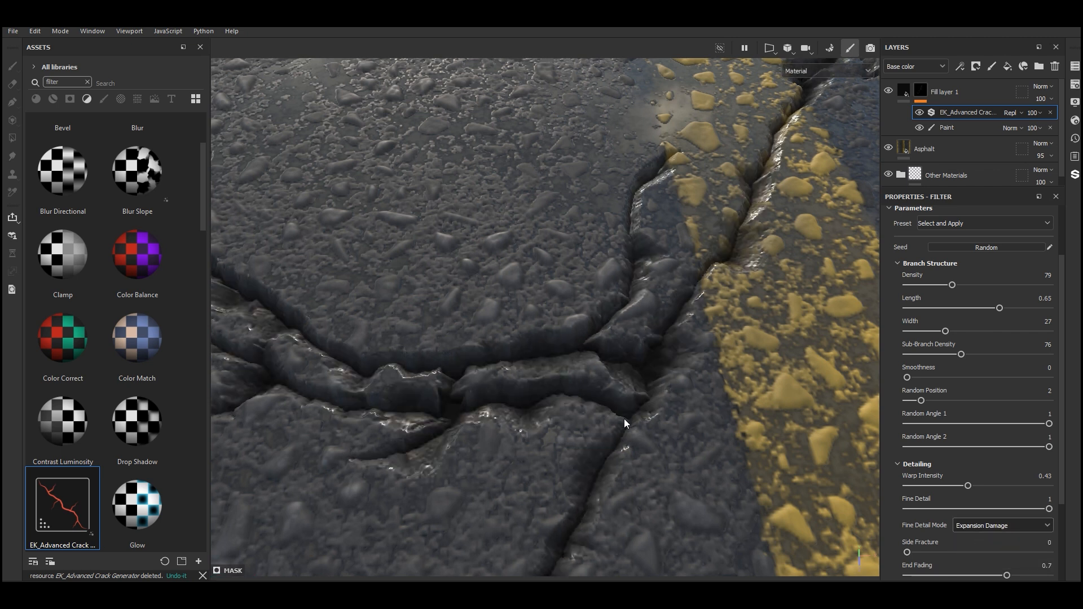
scroll(623, 419, down, 5)
alt+drag(627, 404, 629, 404)
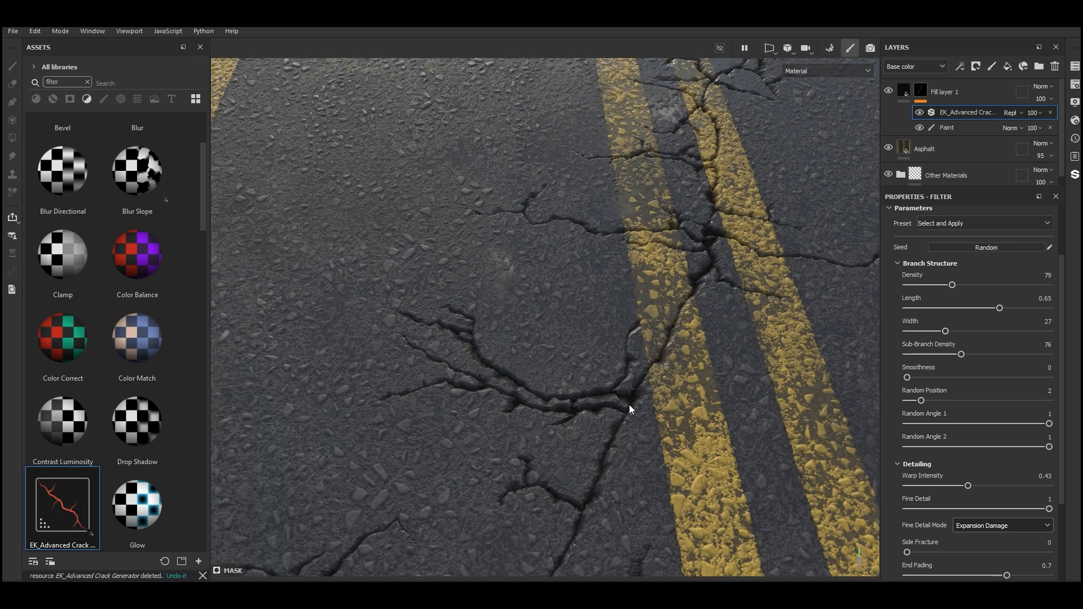
Try a lower Fine Detail, return it to 1, and change the Fine Detail Mode to Fine Wave Distortion.
click(976, 510)
click(1049, 509)
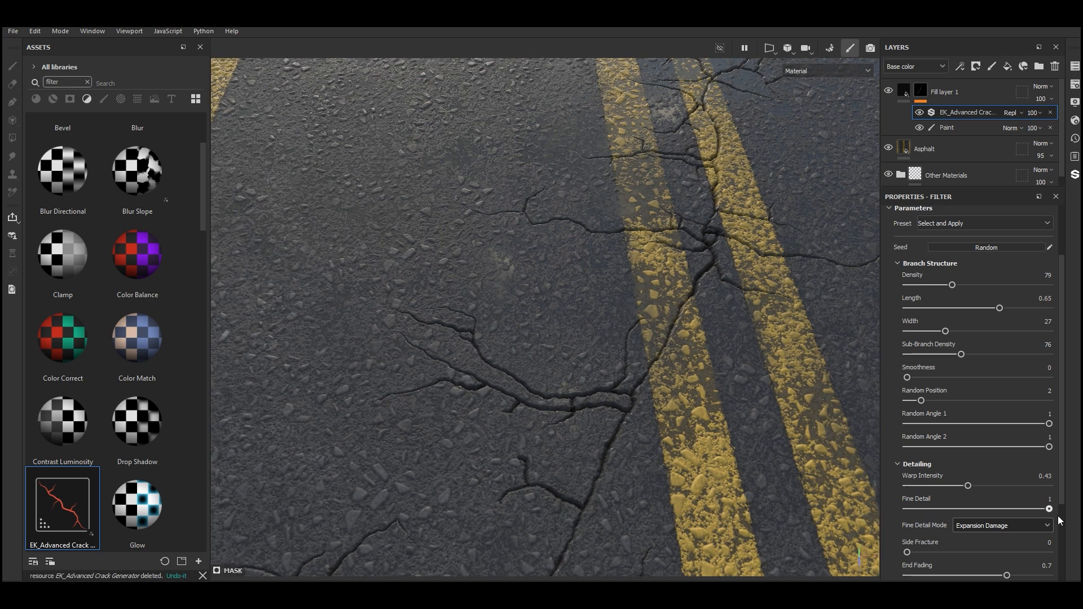
click(966, 528)
click(970, 563)
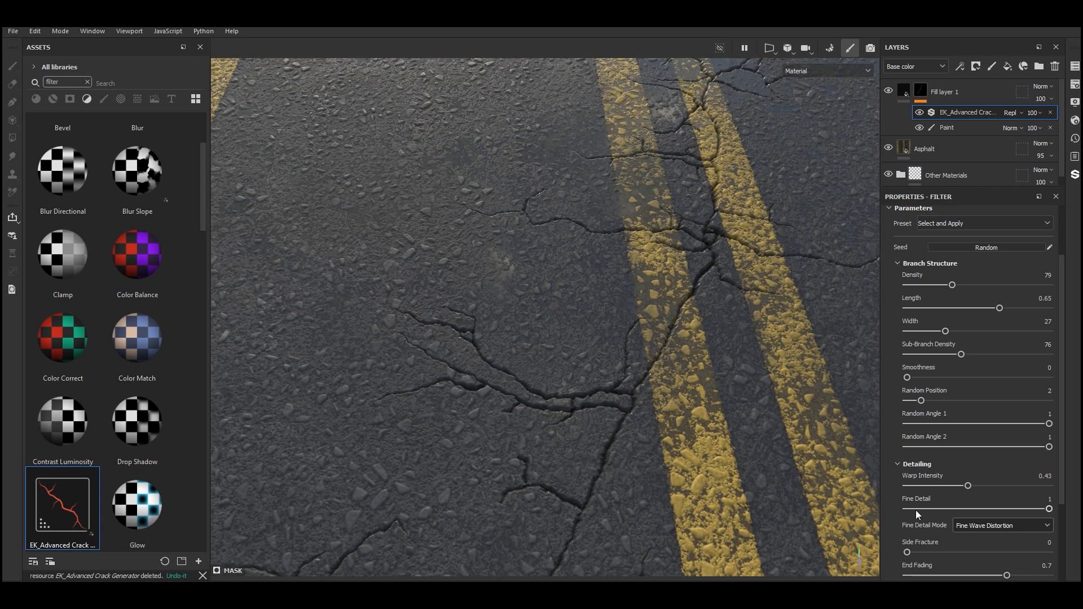
Compare Fine Detail 0 with Fine Detail 1 up close in Fine Wave Distortion mode, leaving it at 1.
scroll(647, 390, up, 5)
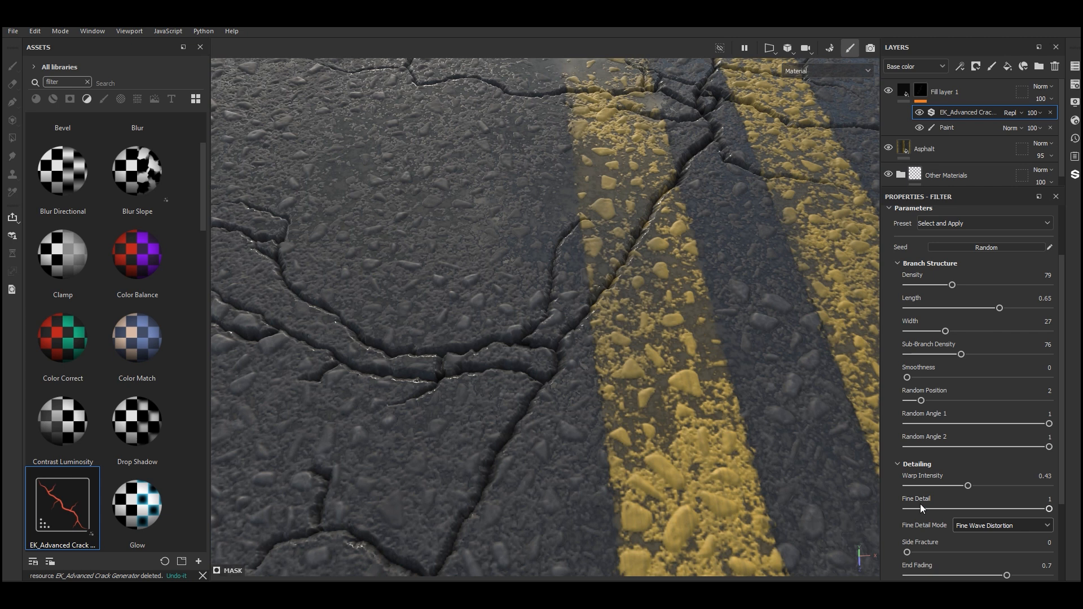
click(919, 508)
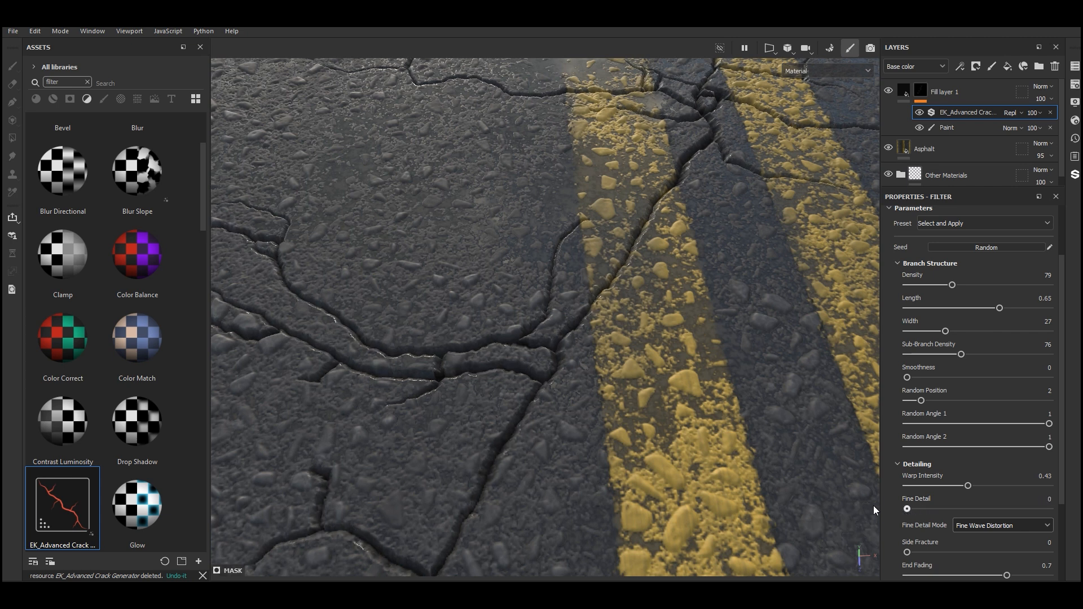
drag(907, 508, 1060, 510)
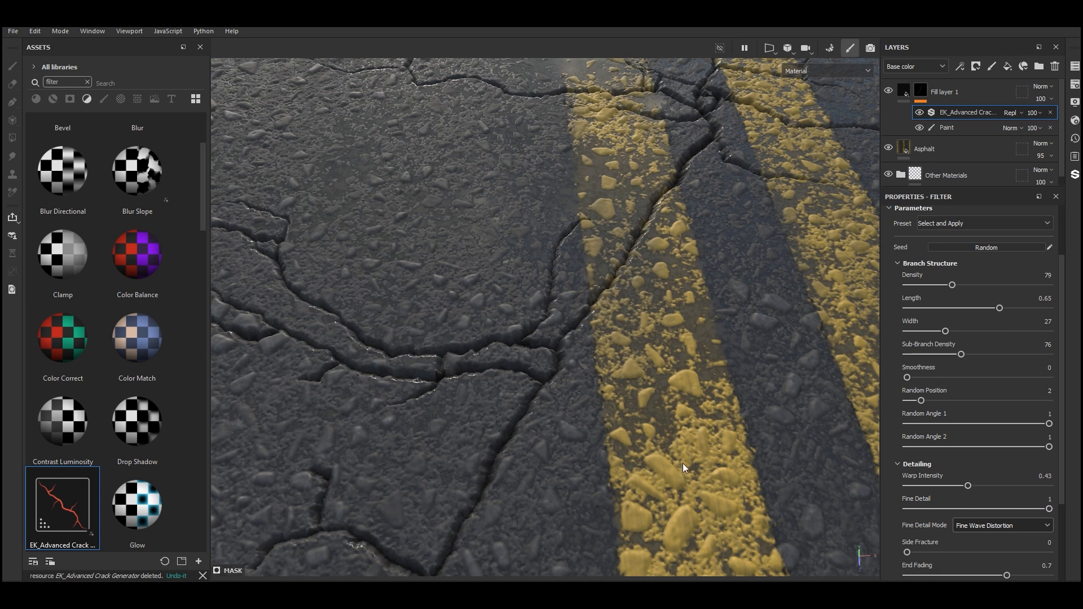
alt+drag(591, 428, 497, 456)
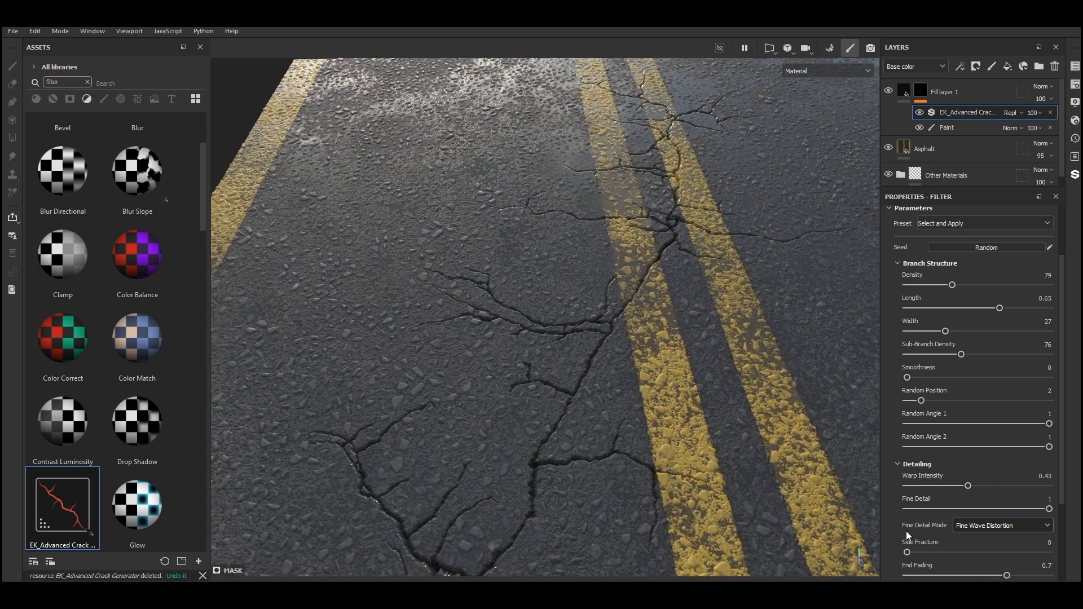
Try raising Side Fracture to 1 on the cracks and return it to 0.
scroll(904, 531, down, 2)
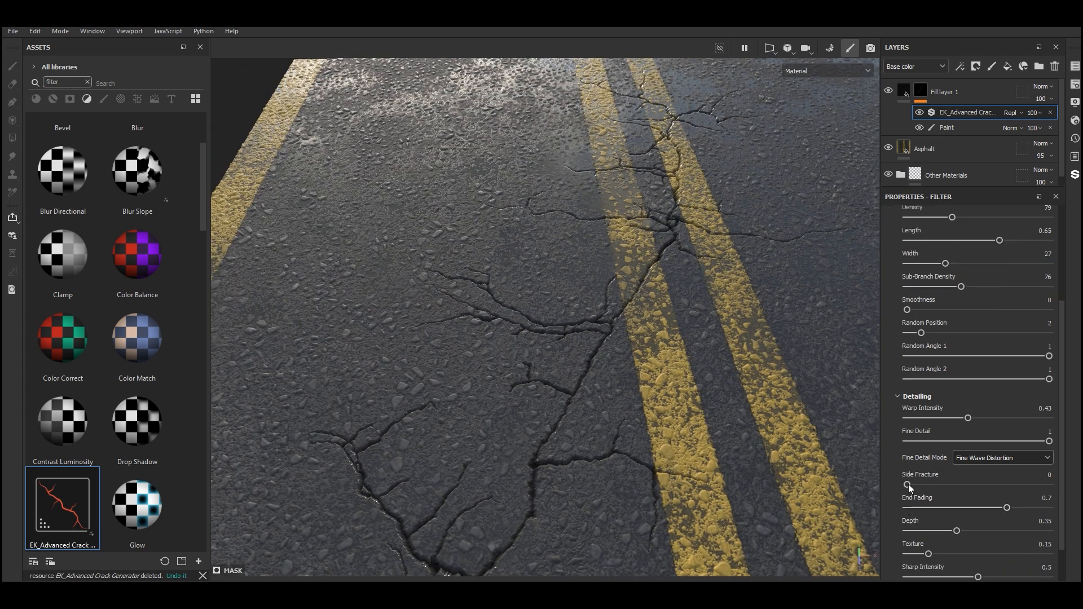
drag(907, 484, 1050, 492)
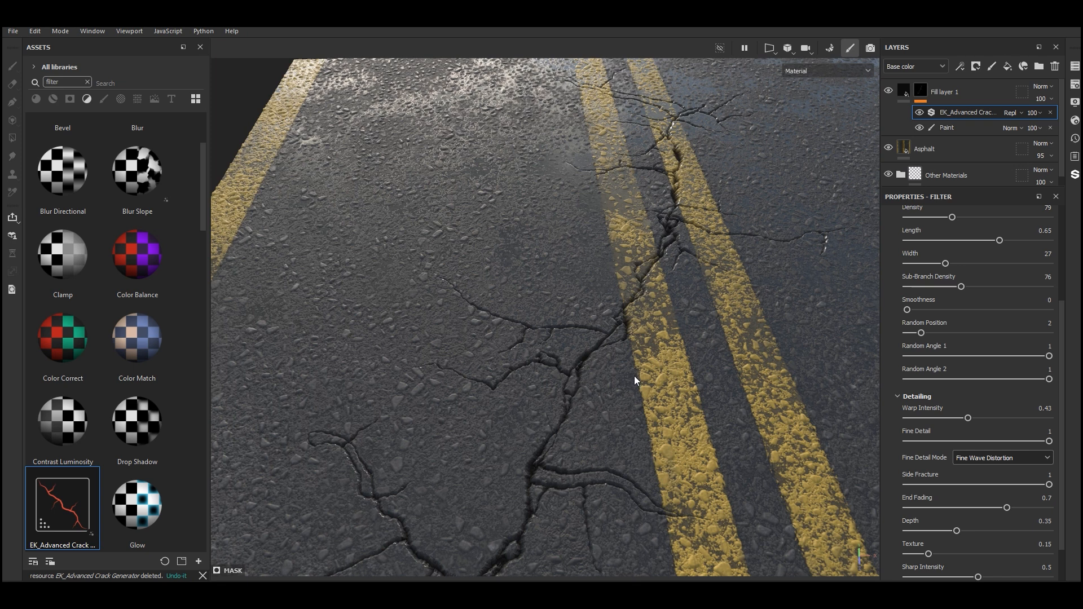
alt+drag(634, 375, 640, 407)
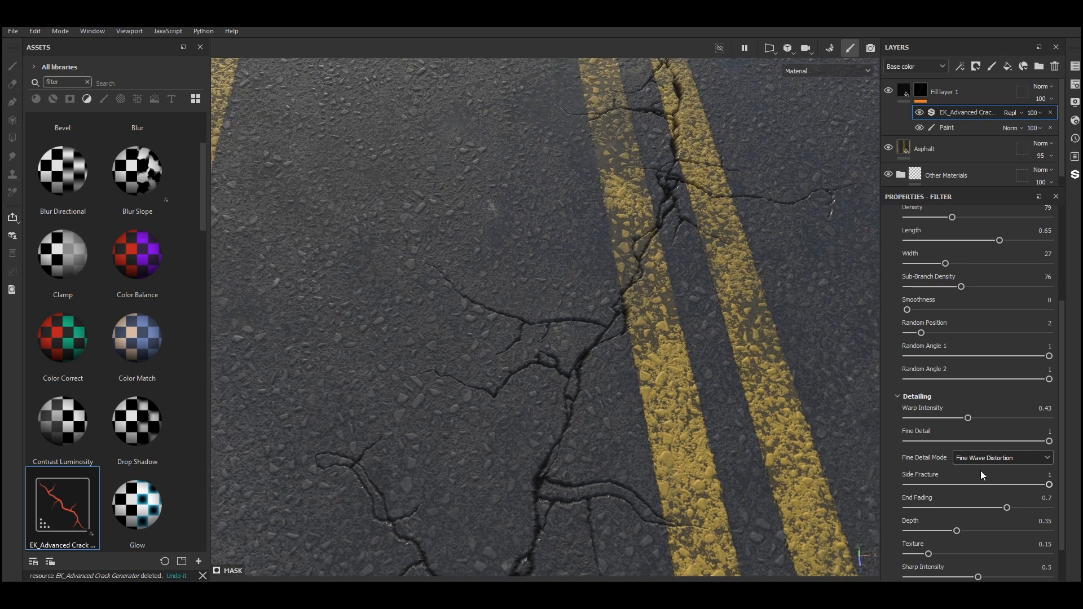
drag(966, 485, 836, 480)
scroll(644, 393, down, 3)
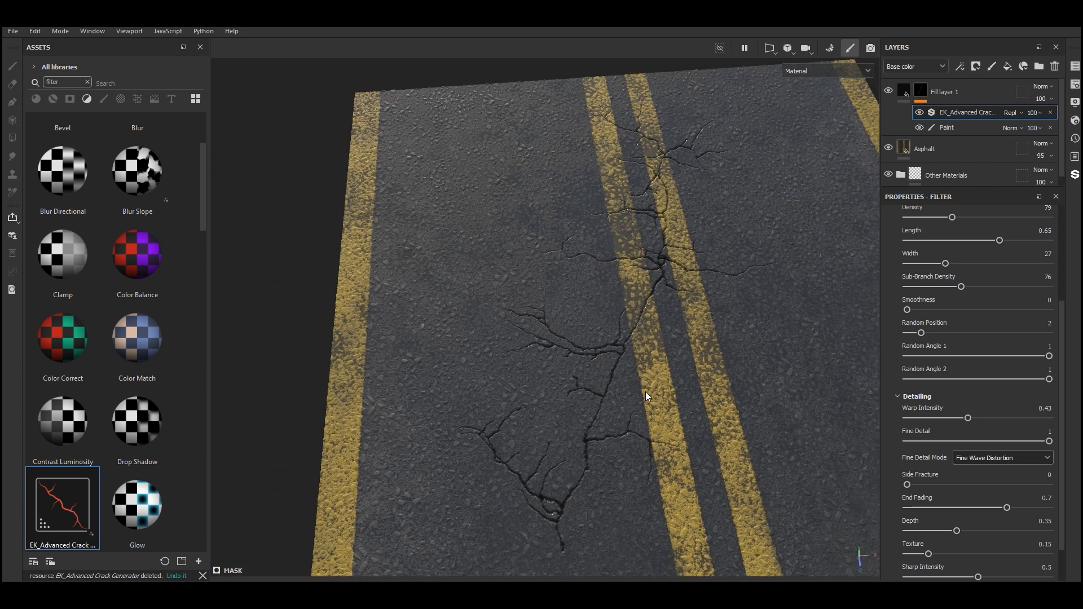
Try lower End Fading values for the cracks and set End Fading to 1.
scroll(645, 392, down, 2)
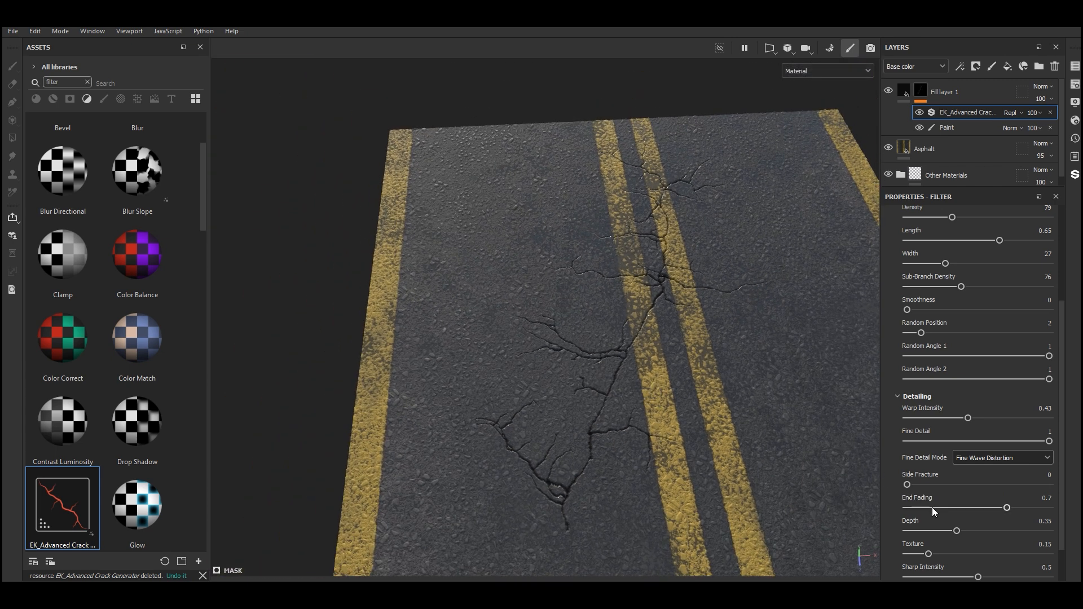
drag(929, 509, 1061, 497)
scroll(902, 514, down, 1)
Try a crack Depth of 0 and set Depth to 0.42.
scroll(606, 383, up, 5)
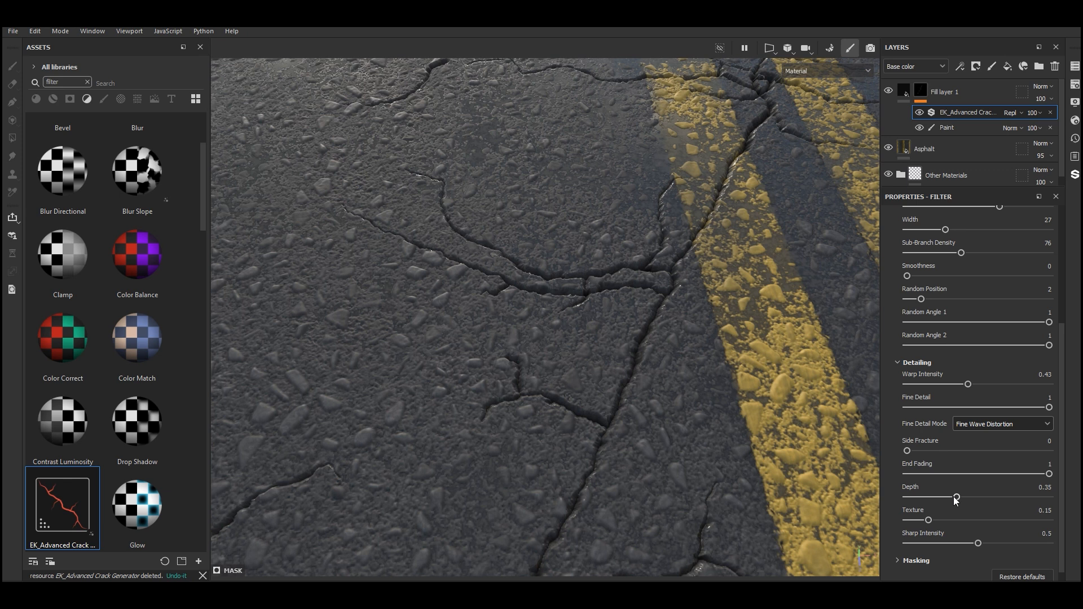
drag(984, 496, 823, 480)
scroll(528, 422, down, 6)
scroll(545, 446, up, 8)
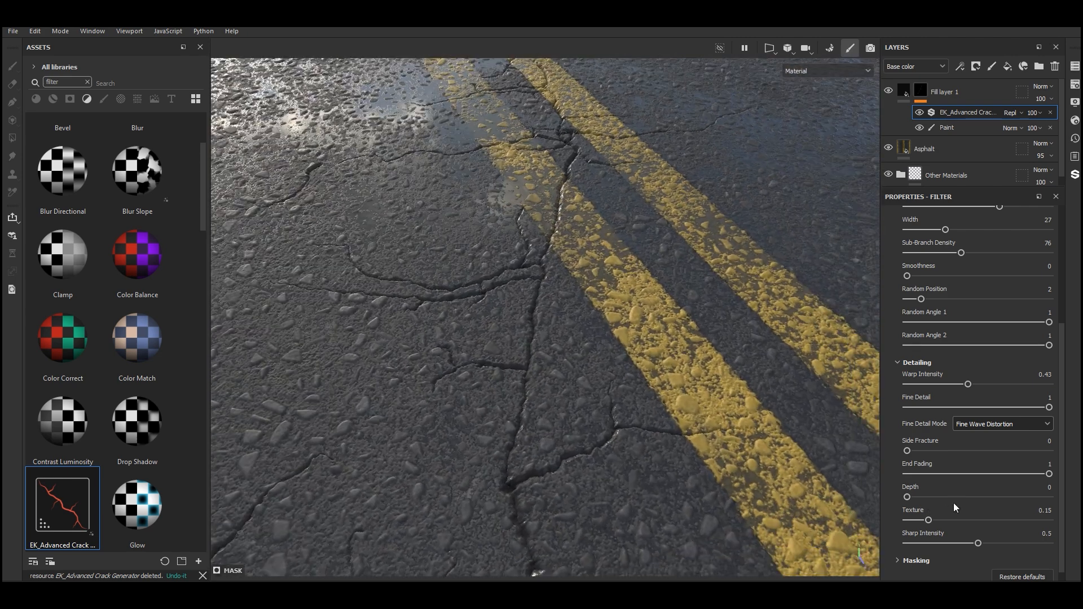
click(967, 496)
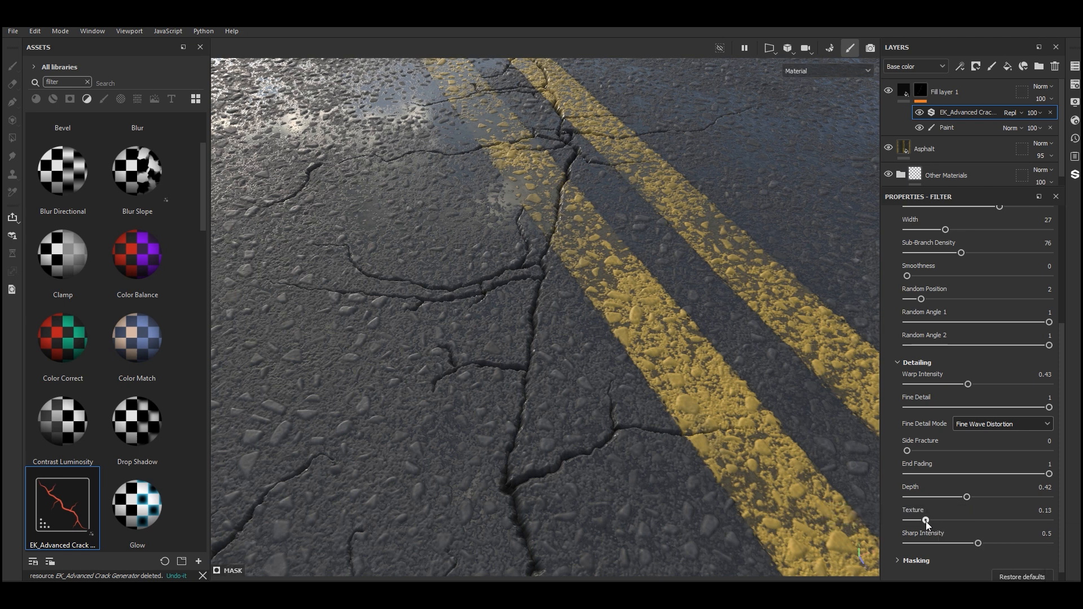
Try Texture at 1 and Depth at 0.79, and settle on Depth 0.54 with Texture 0.65.
drag(926, 520, 1049, 520)
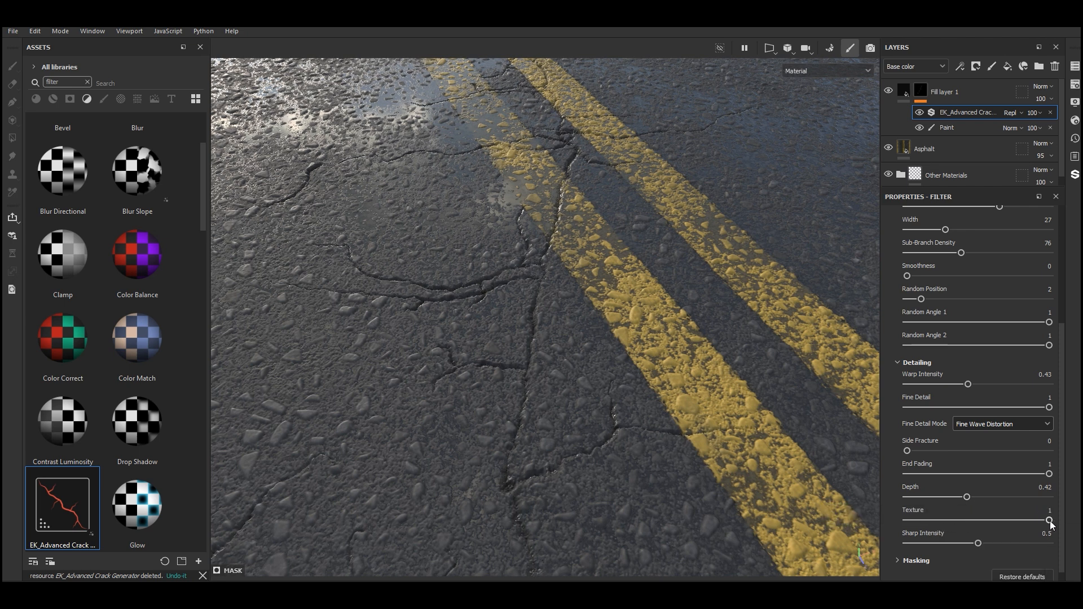
alt+drag(681, 434, 531, 461)
alt+right_drag(531, 462, 824, 436)
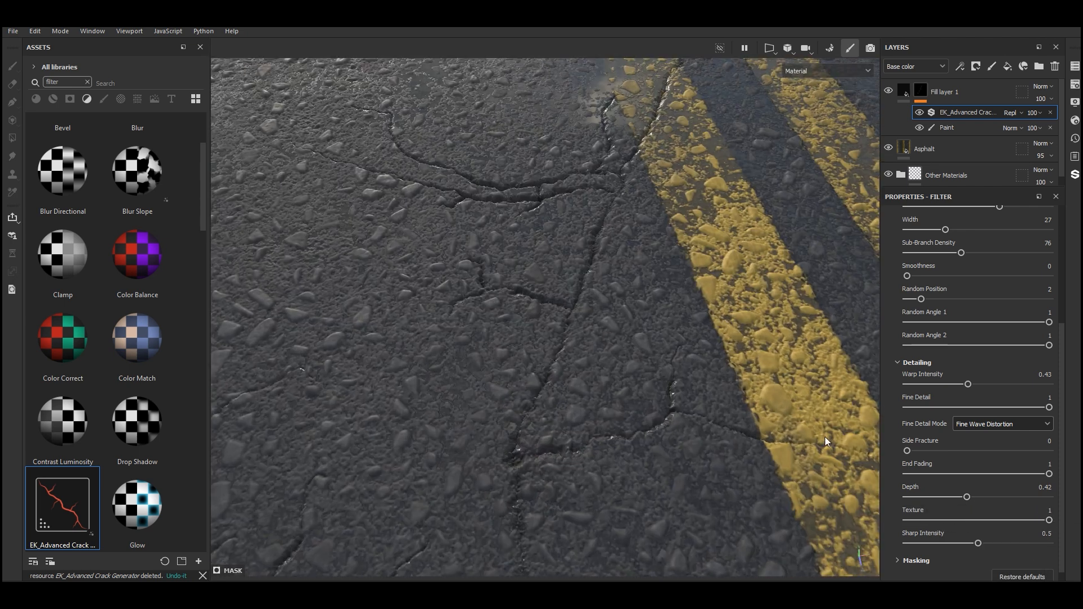
drag(965, 495, 987, 513)
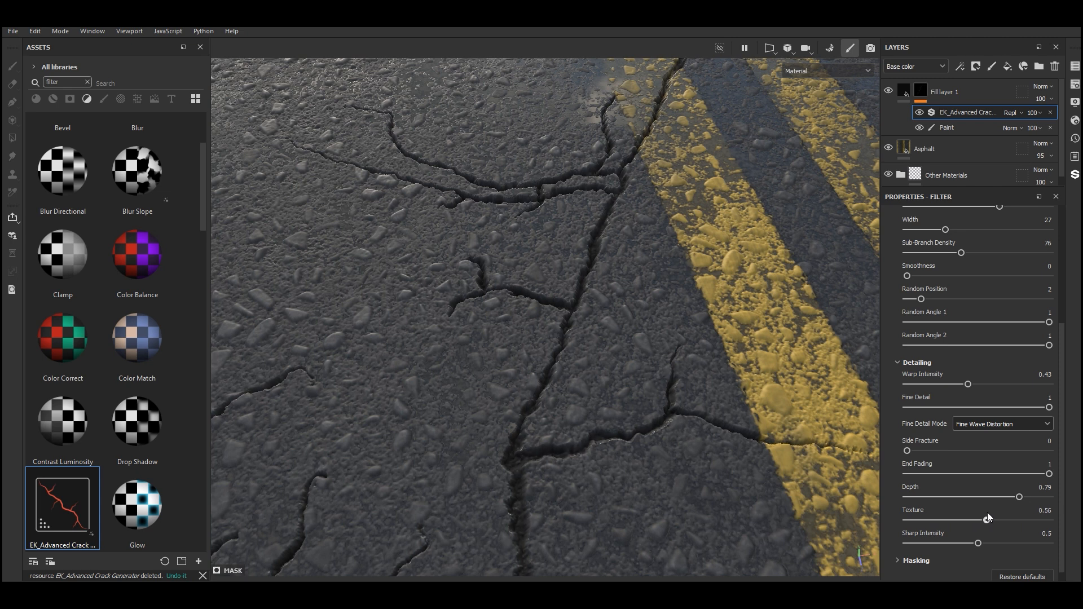
click(984, 497)
alt+right_drag(655, 465, 589, 415)
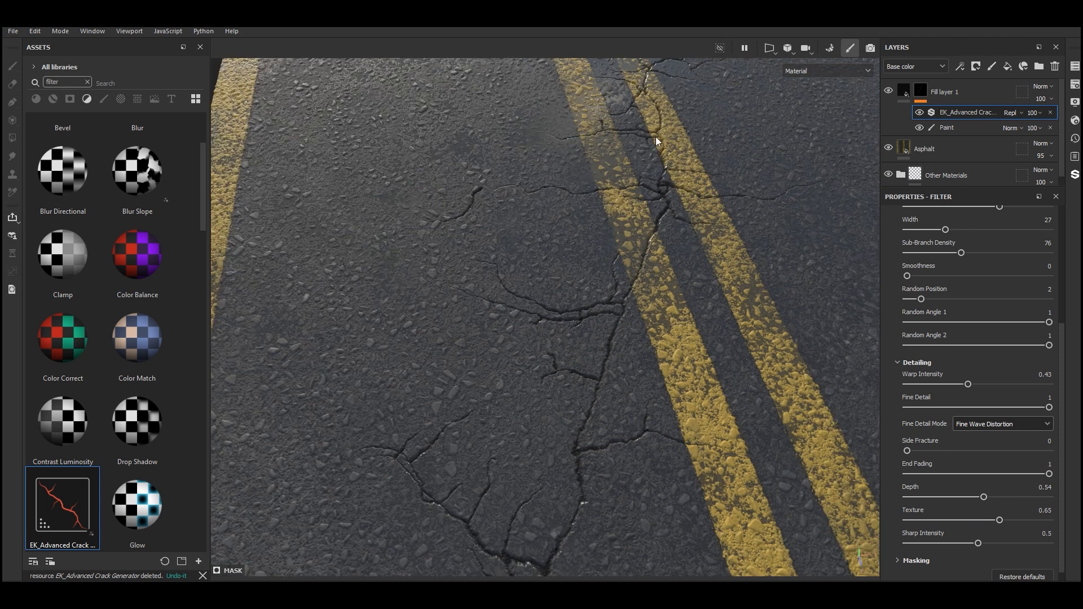
Set Texture to 0.66 while inspecting the crack junction between the two central yellow lines up close.
alt+middle_drag(656, 138, 593, 257)
alt+right_drag(592, 257, 687, 164)
alt+drag(677, 206, 587, 358)
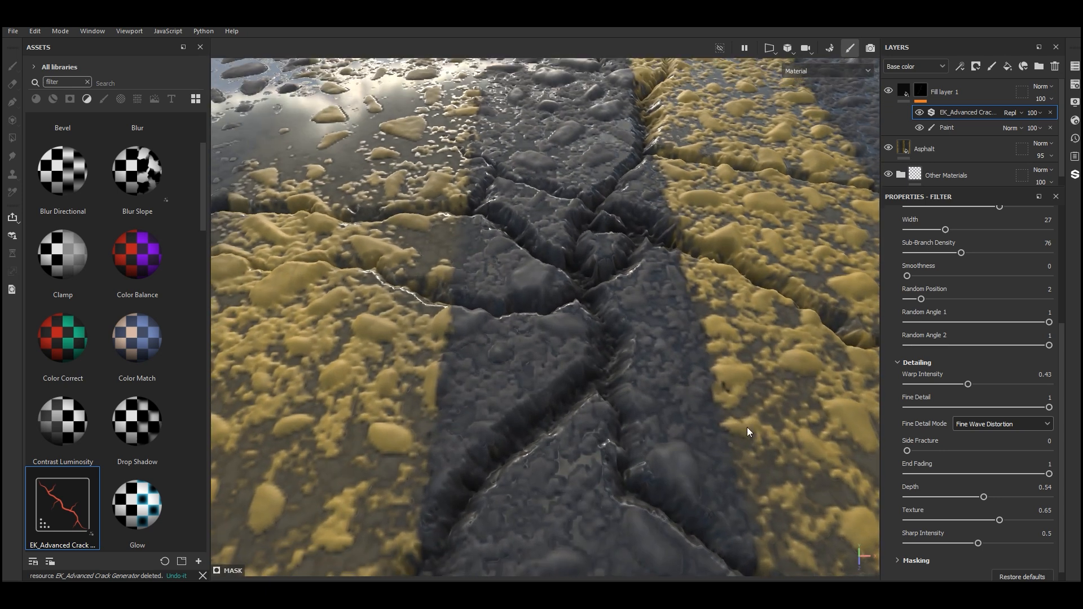
drag(945, 520, 1002, 502)
scroll(671, 411, down, 7)
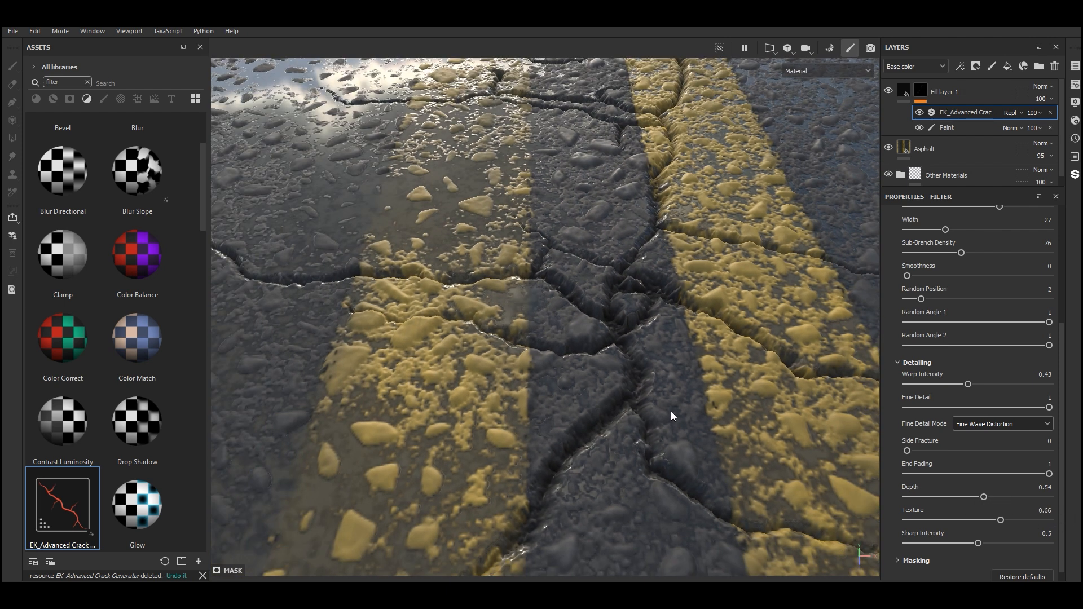
alt+drag(667, 408, 672, 426)
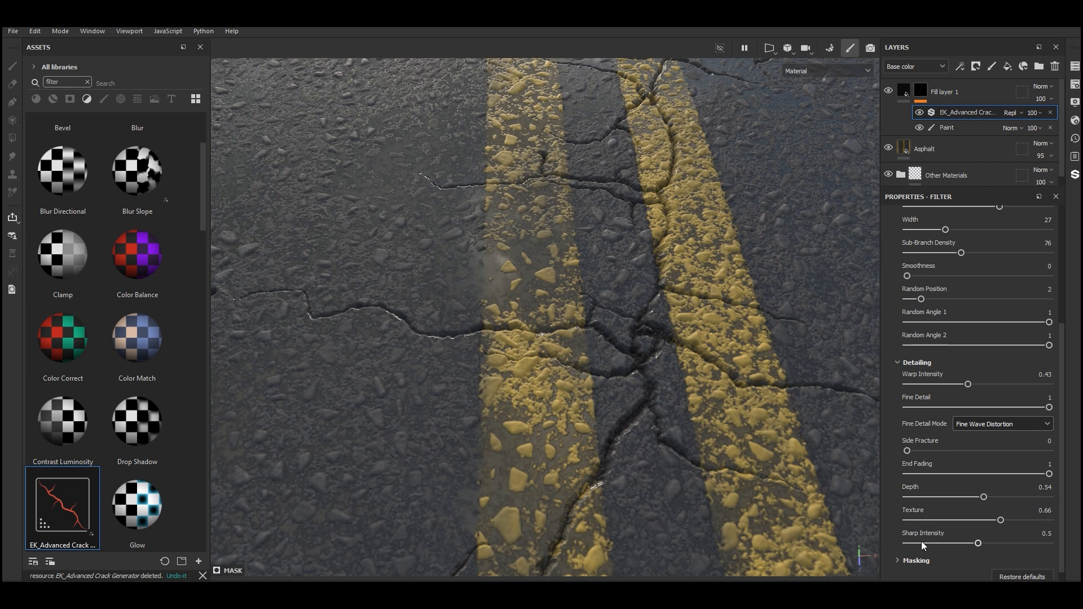
Compare low and high Sharp Intensity values on the crack edges and set Sharp Intensity to 1.
scroll(678, 377, up, 8)
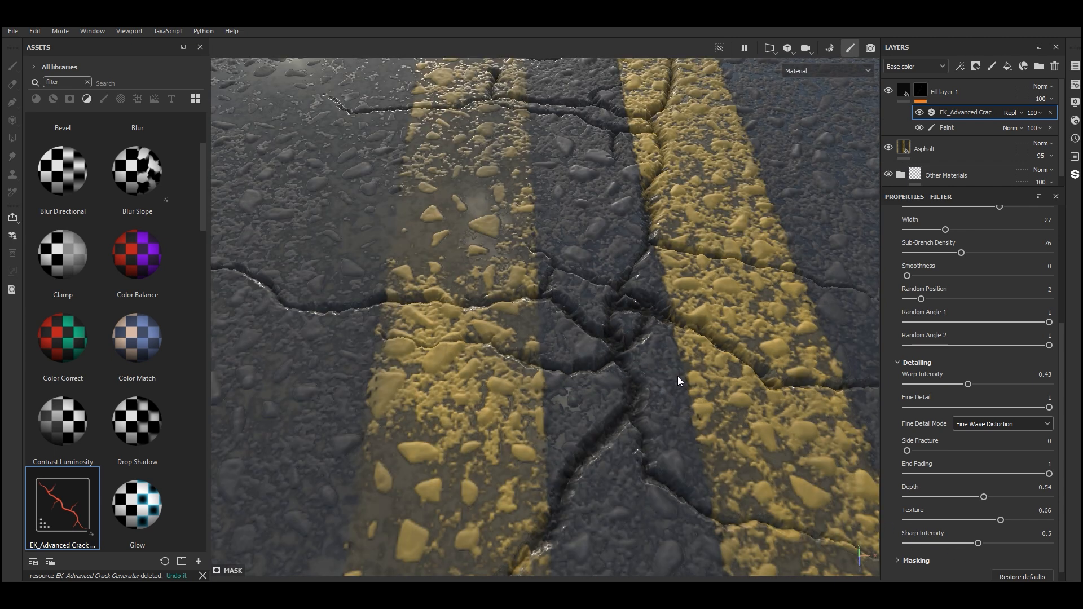
drag(976, 543, 1067, 537)
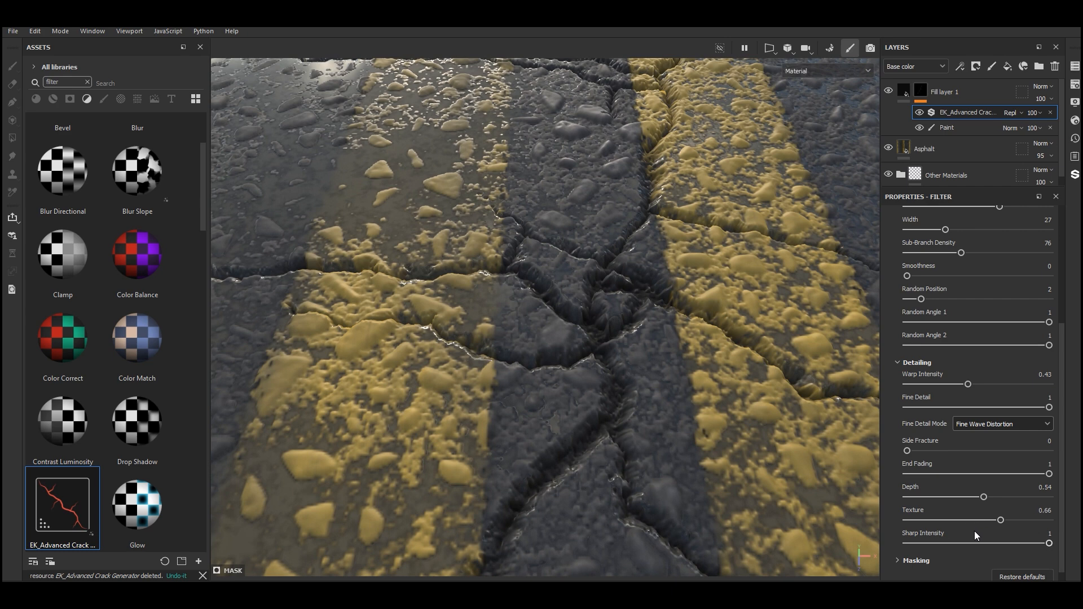
drag(966, 542, 1082, 532)
scroll(661, 457, down, 10)
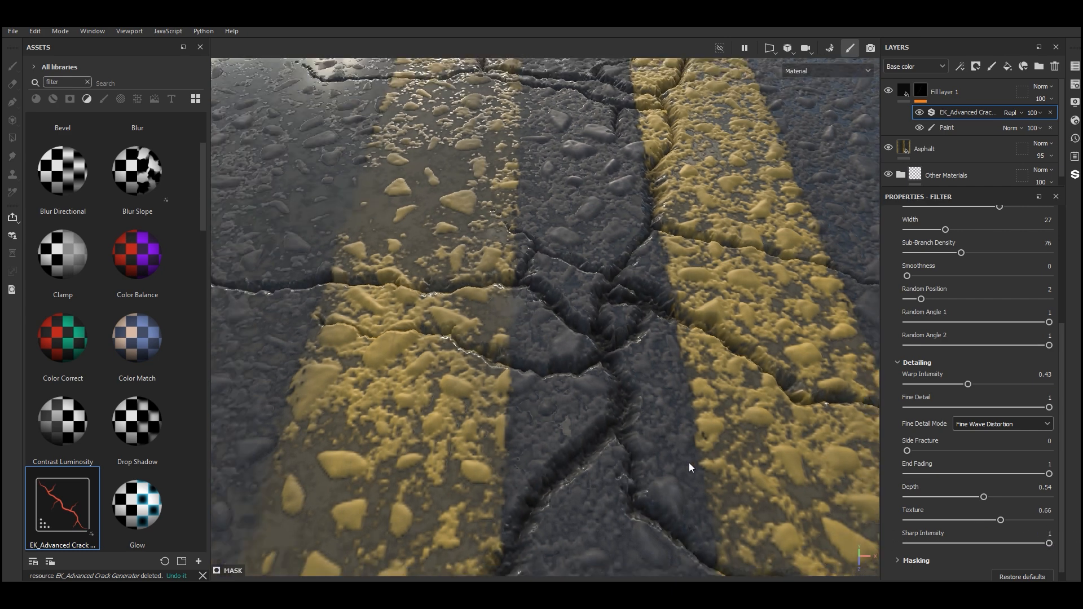
scroll(658, 405, down, 2)
scroll(618, 526, up, 4)
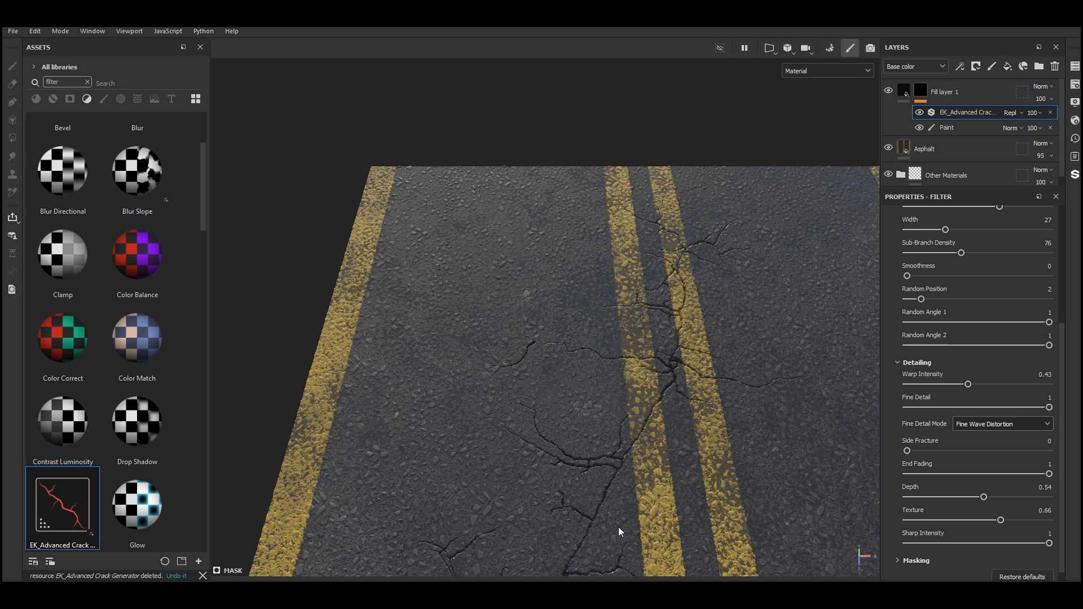
drag(912, 542, 1078, 545)
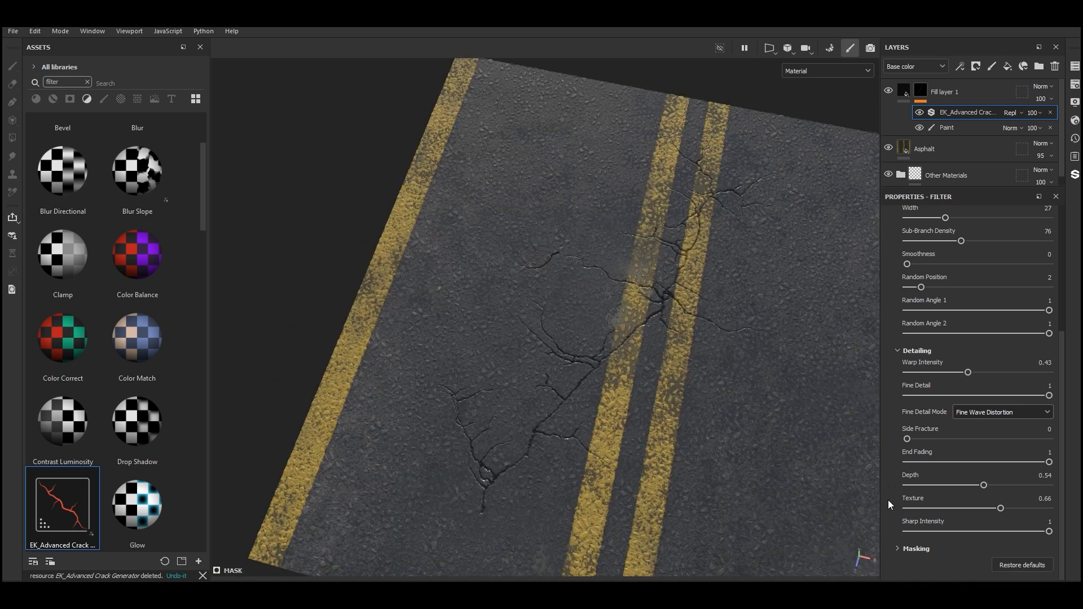
Expand the Masking parameters, try higher Mask Map Threshold values, and return the threshold to 0.
click(898, 547)
scroll(897, 541, down, 1)
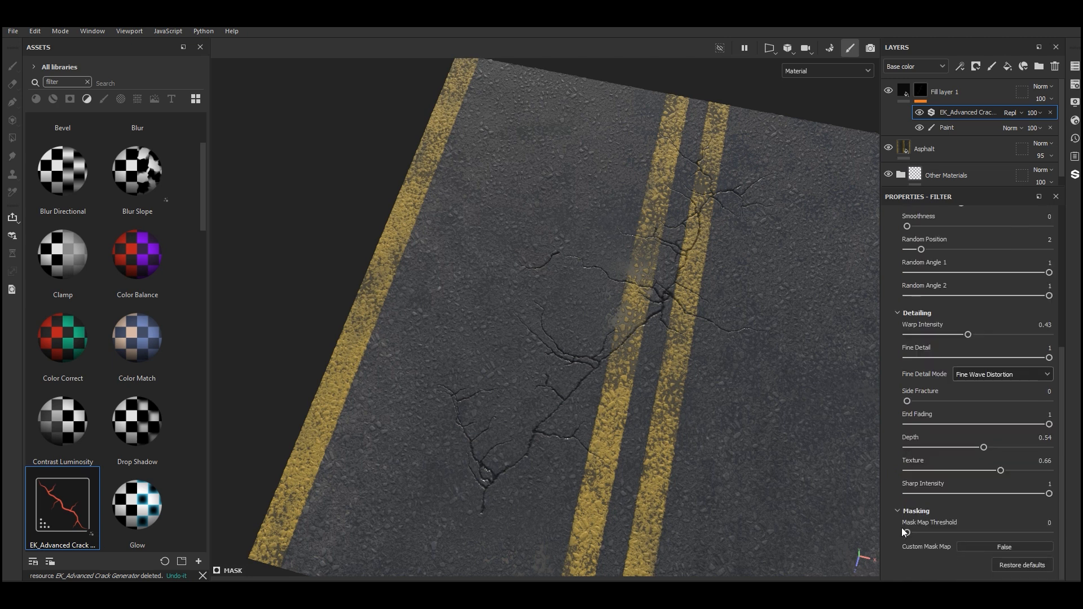
drag(907, 533, 879, 526)
scroll(652, 379, up, 3)
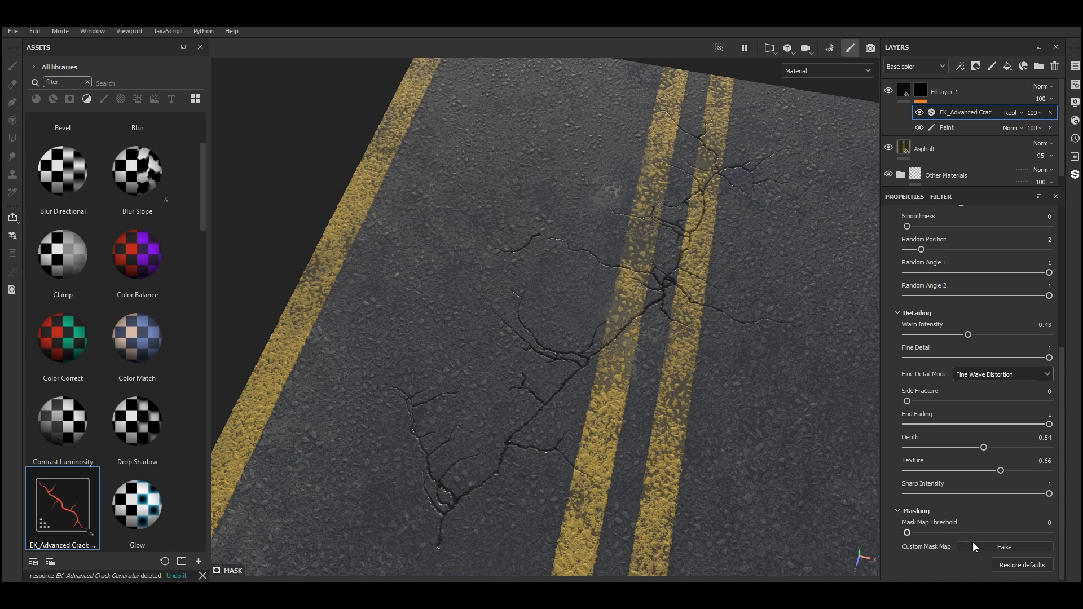
Enable Custom Mask Map in the crack filter and assign the Crystal 1 texture as its mask map.
click(976, 546)
scroll(955, 540, down, 2)
click(925, 533)
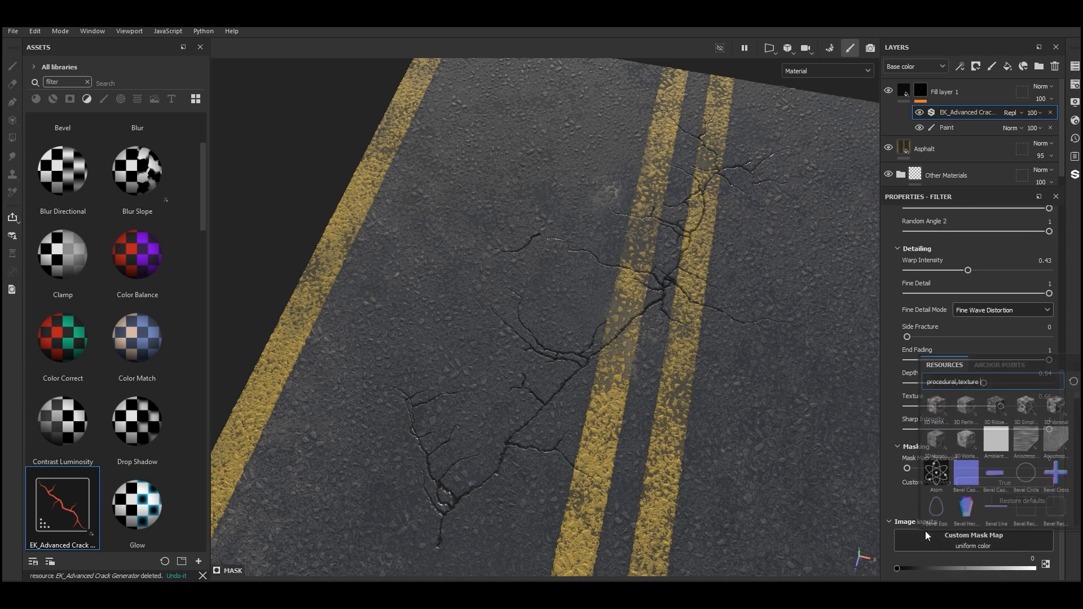
scroll(1007, 455, down, 5)
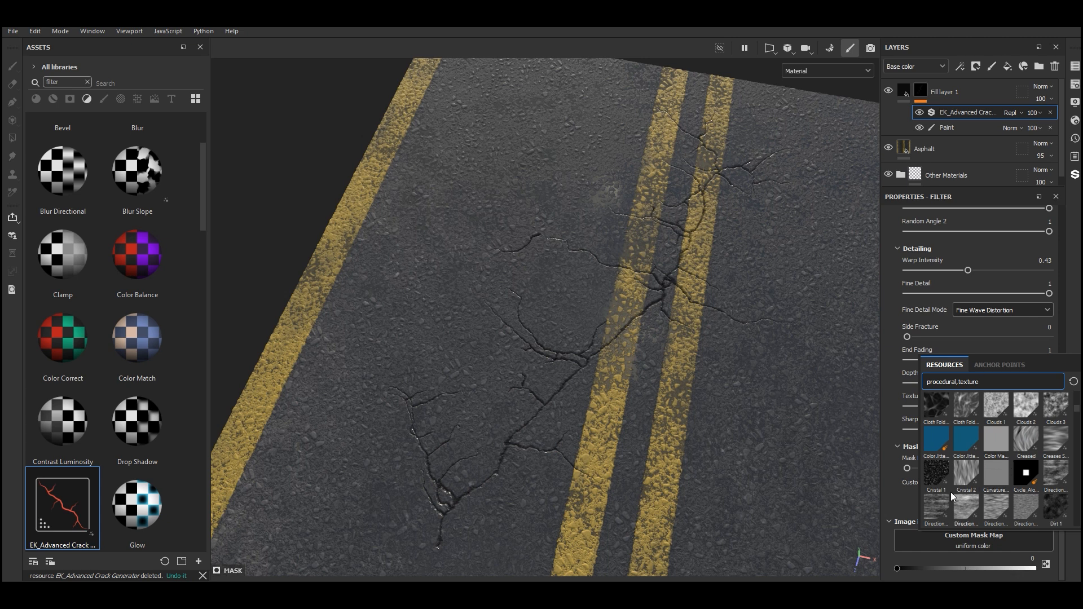
mouse_move(934, 480)
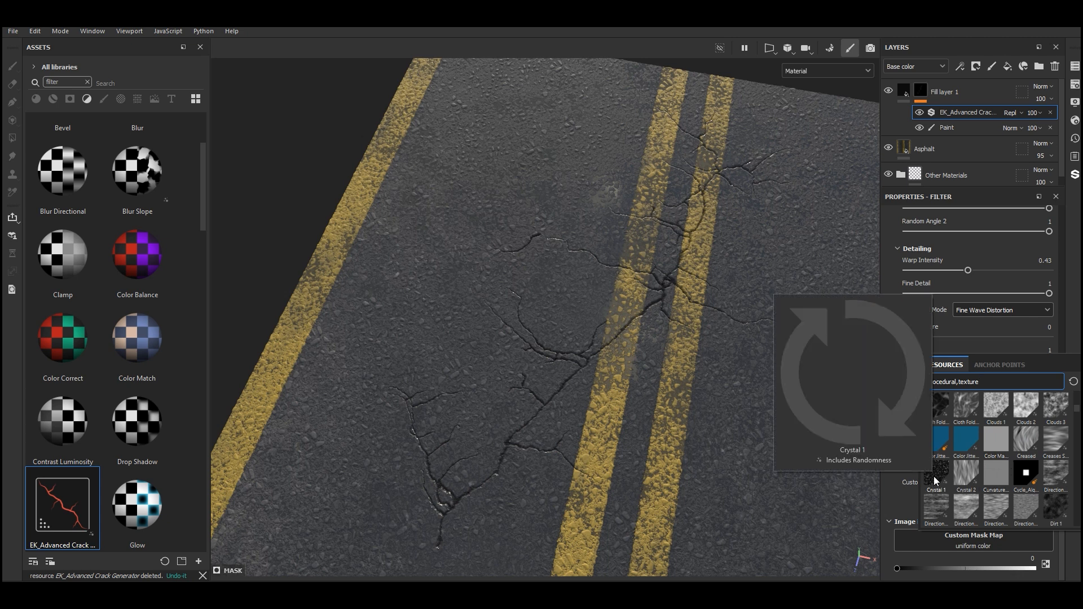
click(934, 479)
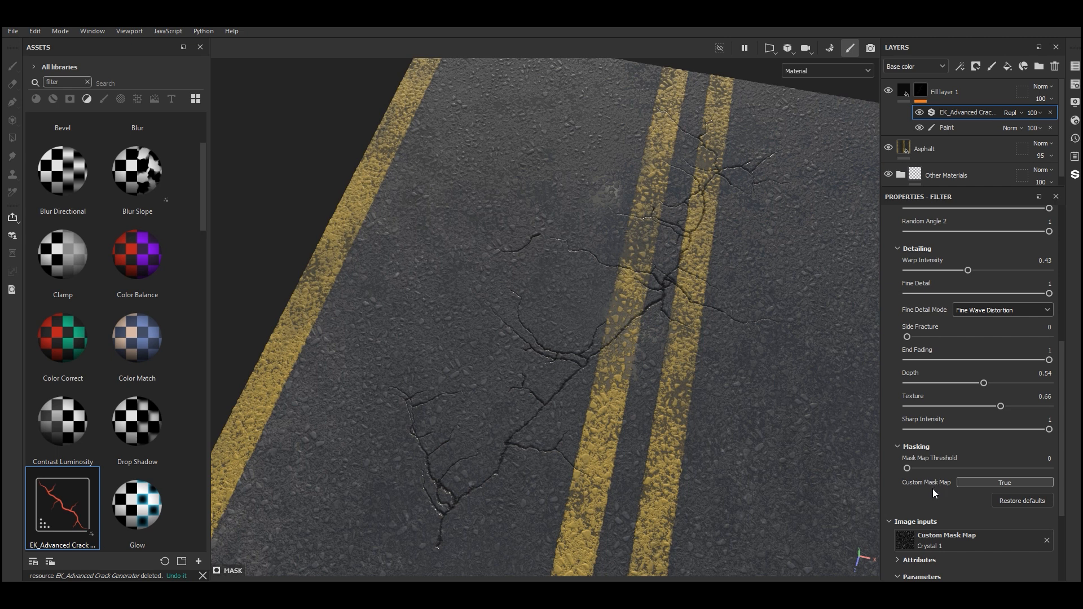
Try a Balance of 0.92 on the Crystal 1 mask map, inspect the cracks, and switch Custom Mask Map off.
scroll(933, 488, down, 3)
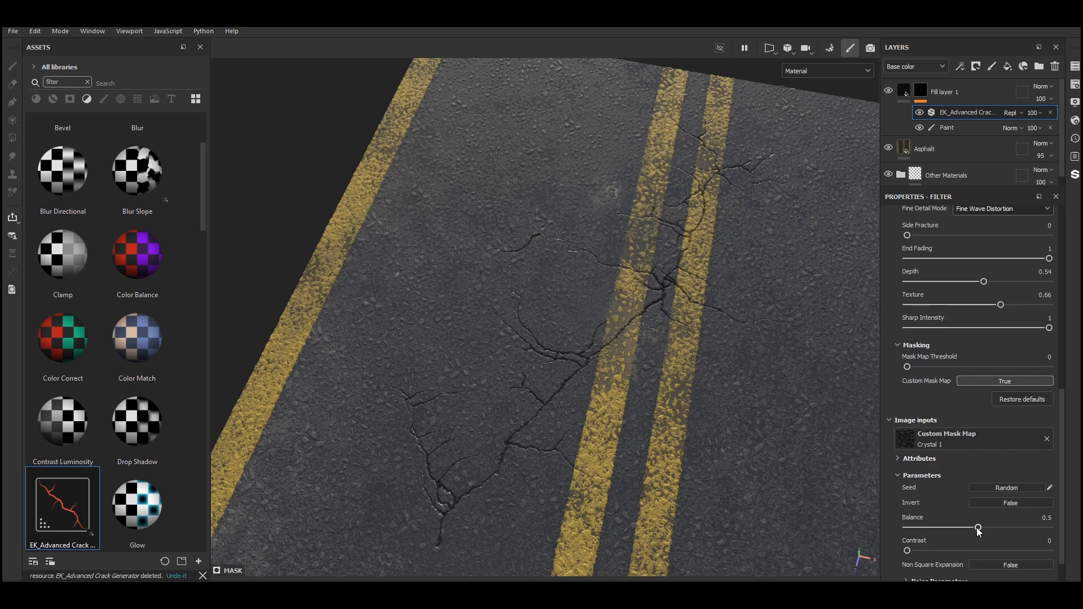
drag(977, 529, 1037, 533)
scroll(655, 339, up, 3)
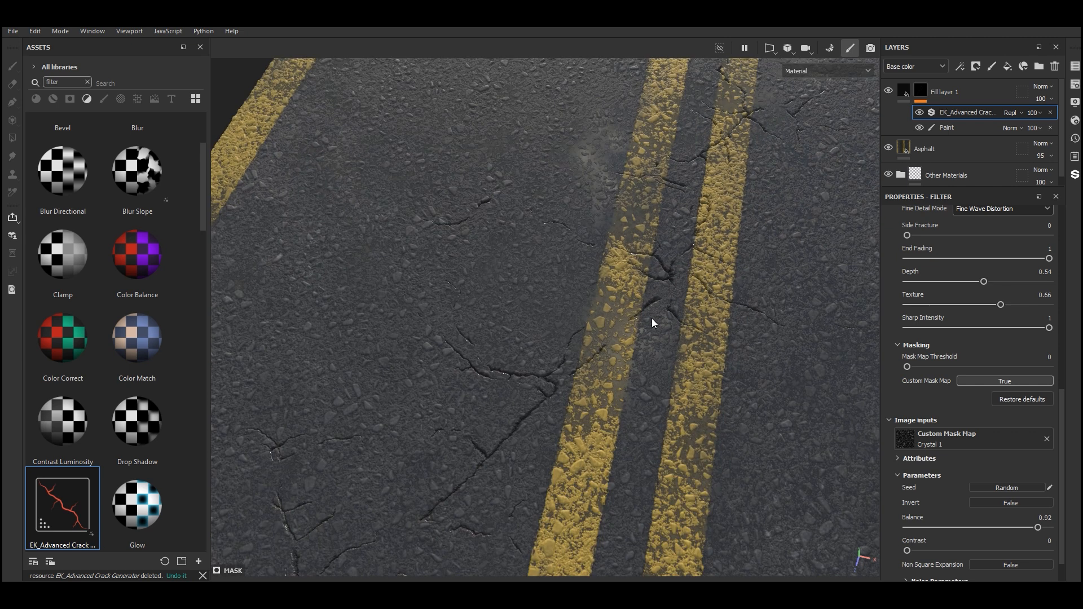
mouse_move(652, 318)
alt+mouse_down()
mouse_move(671, 347)
mouse_move(649, 338)
alt+mouse_up()
scroll(652, 328, down, 4)
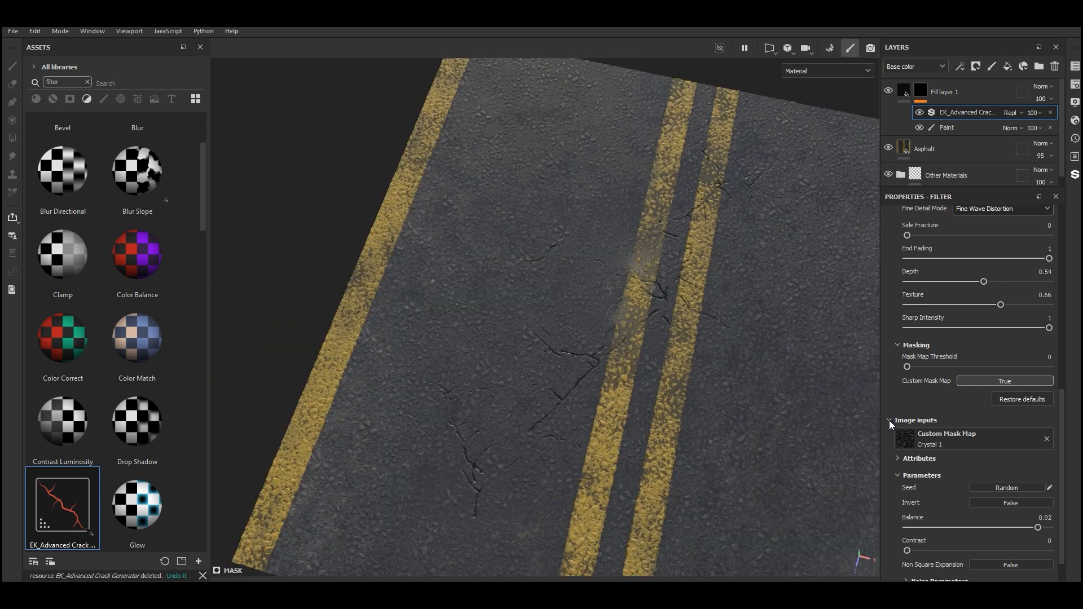
scroll(889, 421, down, 1)
scroll(889, 421, up, 1)
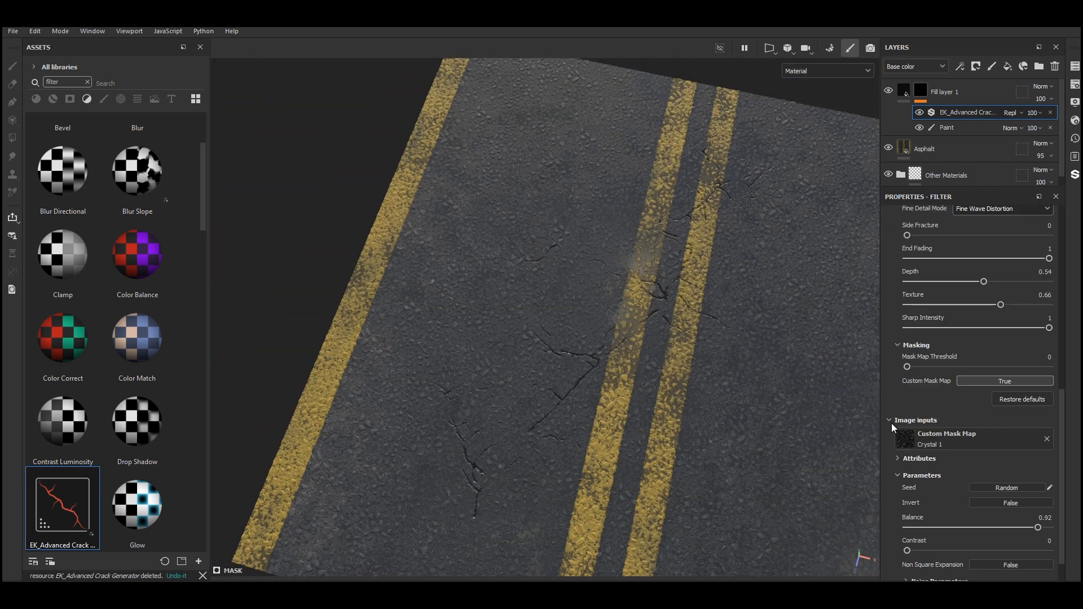
click(963, 382)
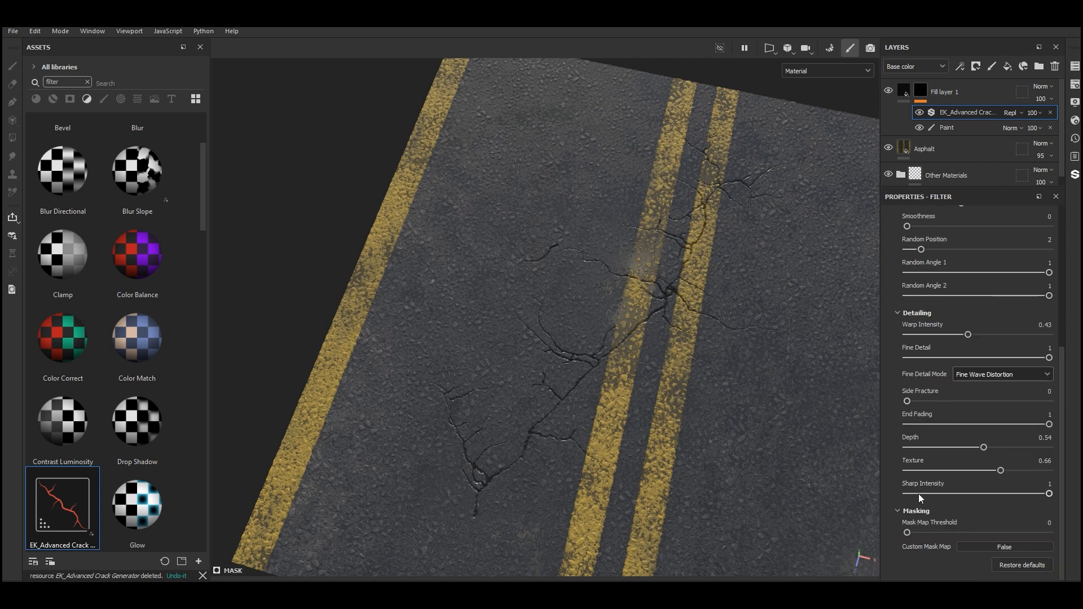
Apply the Asphalt preset to the EK_Advanced Crack Generator filter.
scroll(901, 513, up, 8)
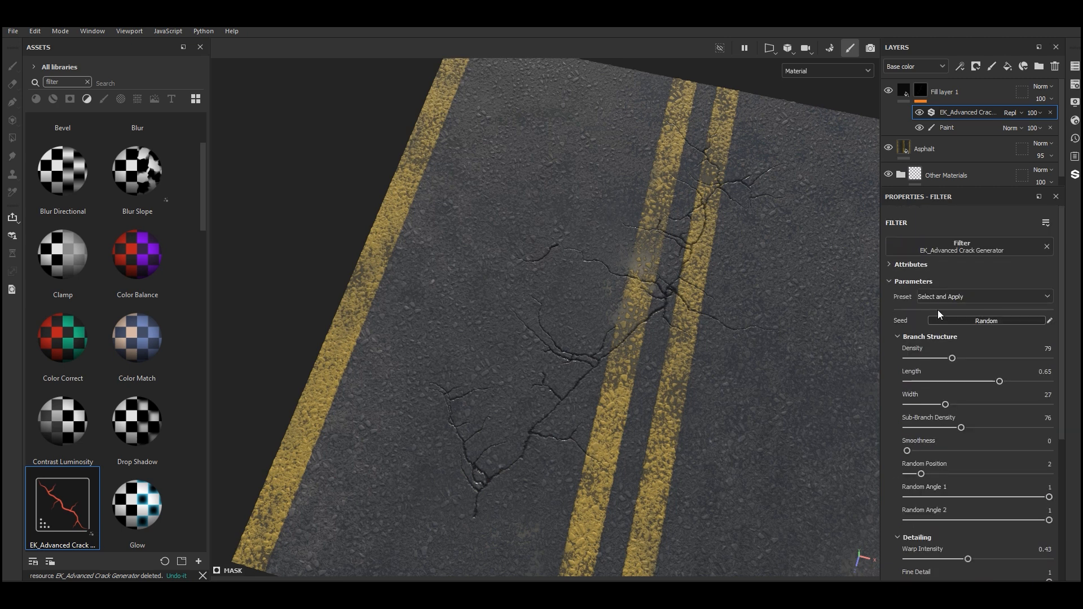
click(939, 295)
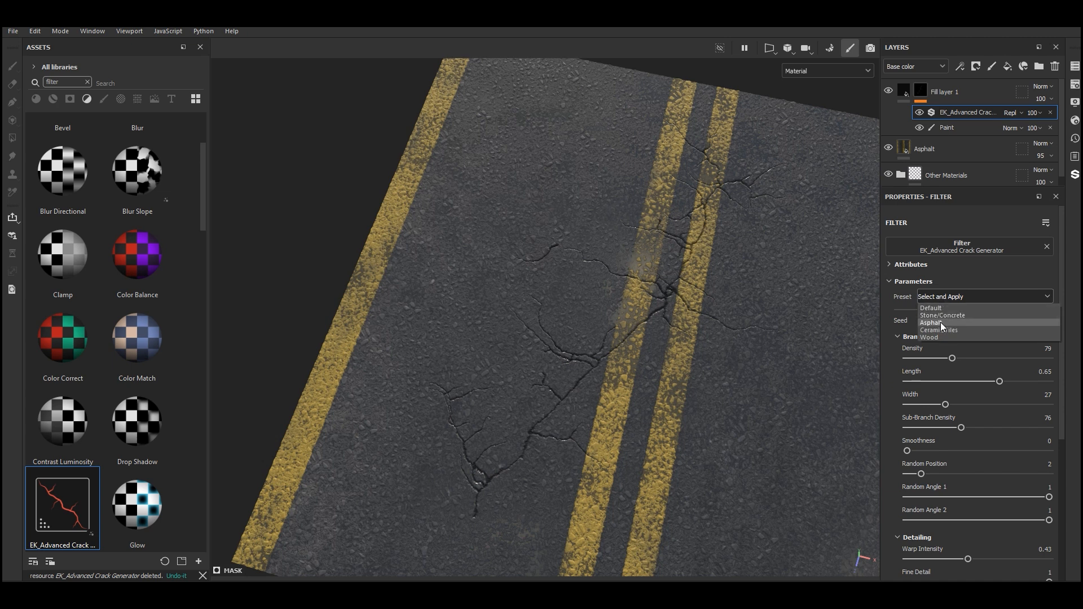
click(839, 391)
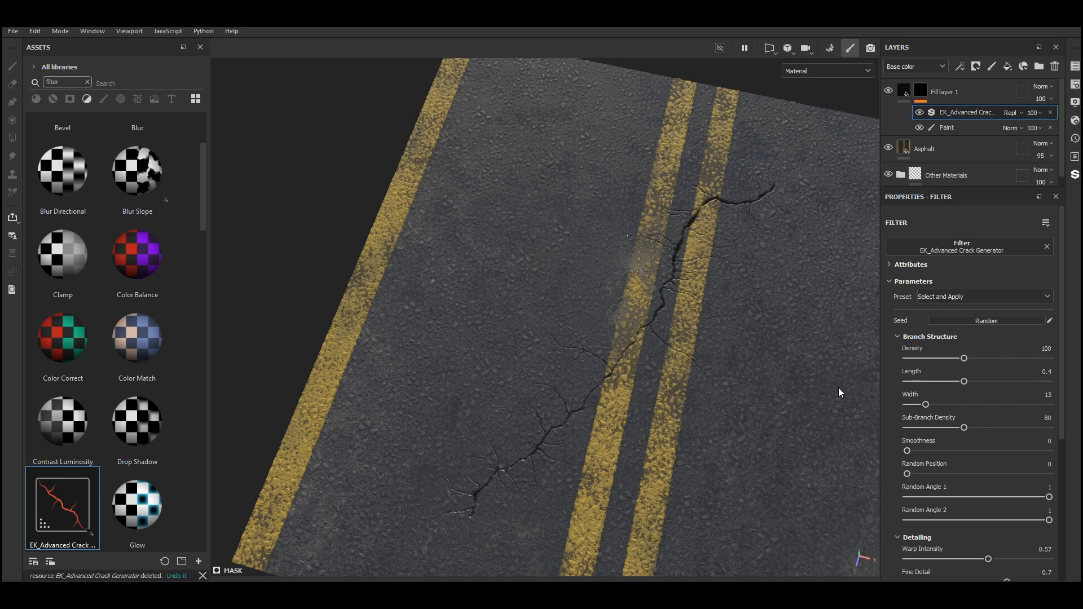
click(934, 297)
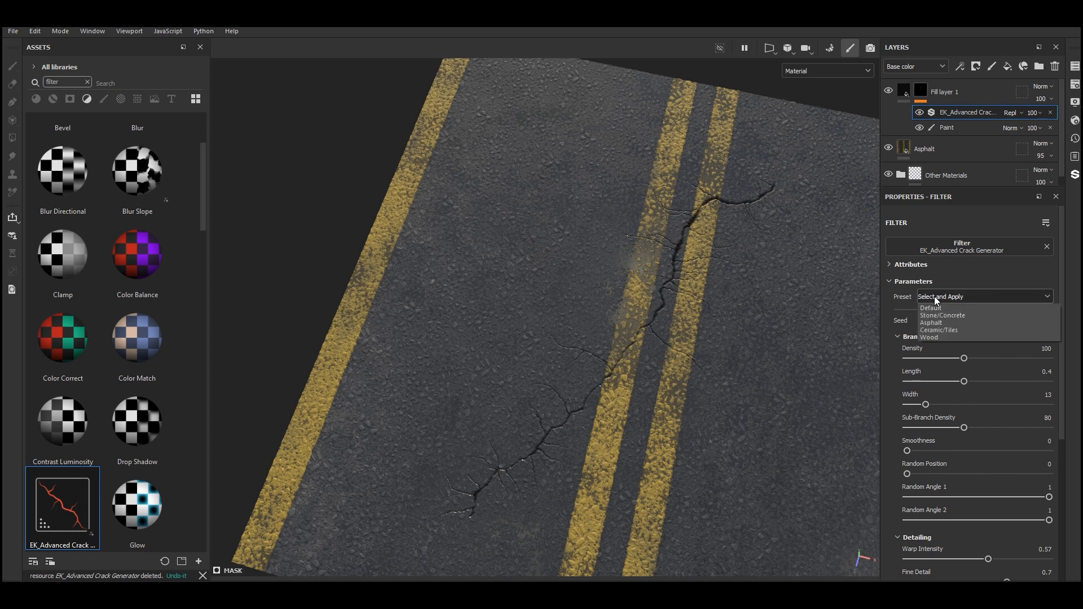
Expand the Other Materials folder, hide the Asphalt layer and show the EK_Mountain Stone layer.
click(901, 175)
scroll(960, 148, down, 1)
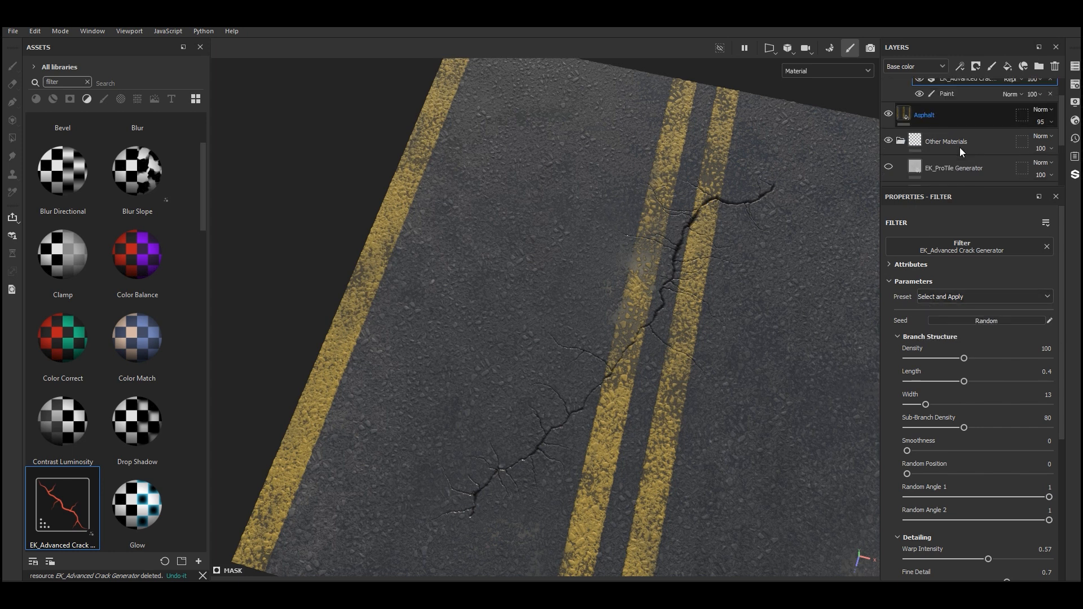
scroll(890, 116, down, 1)
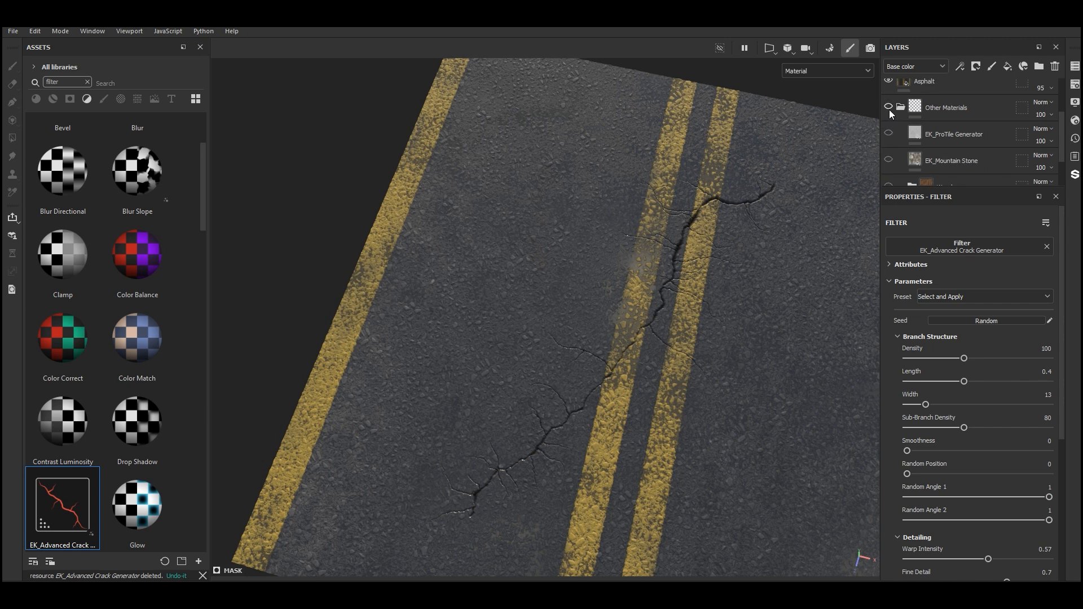
click(888, 83)
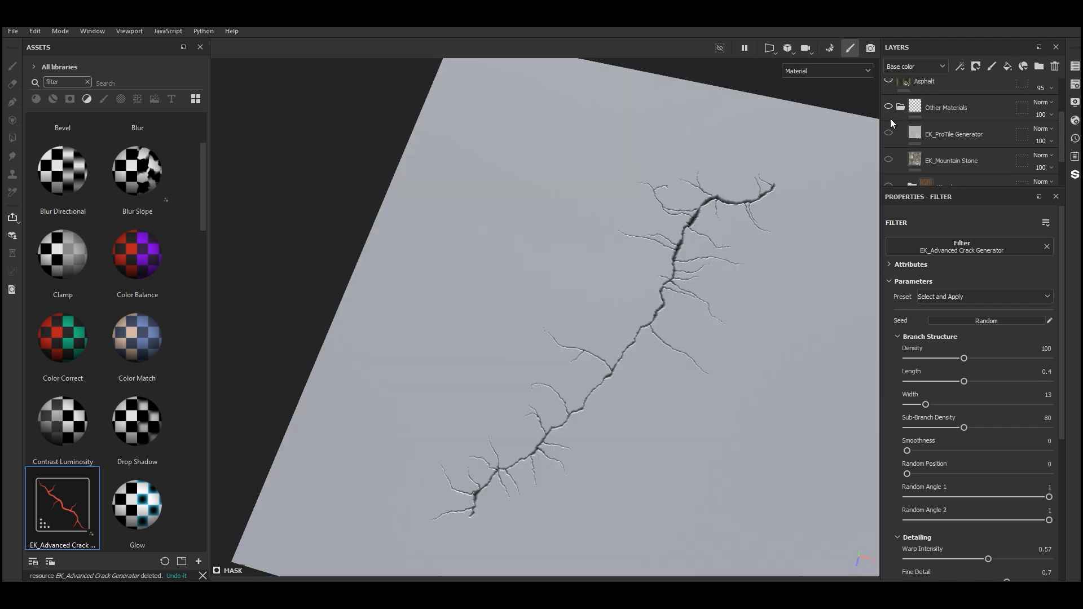
click(888, 133)
scroll(888, 136, down, 1)
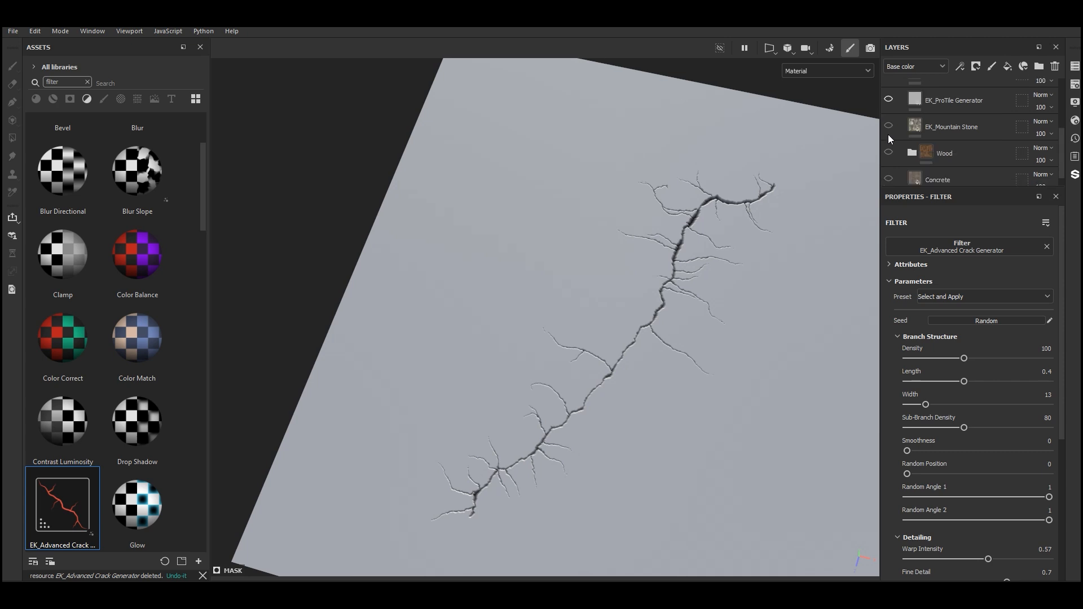
scroll(888, 135, down, 1)
click(889, 112)
scroll(890, 109, up, 1)
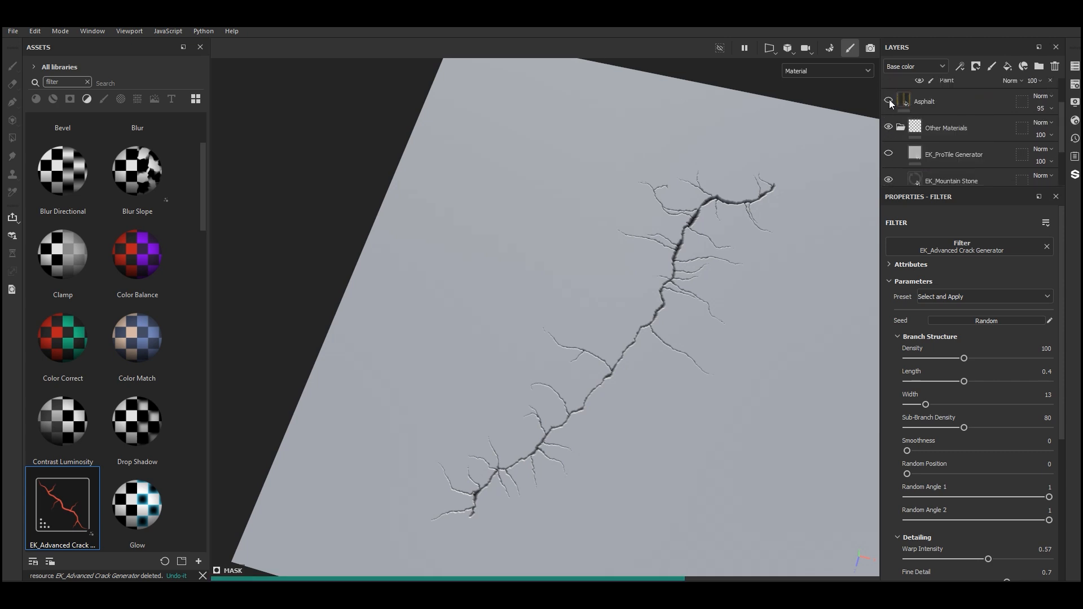
scroll(890, 110, up, 1)
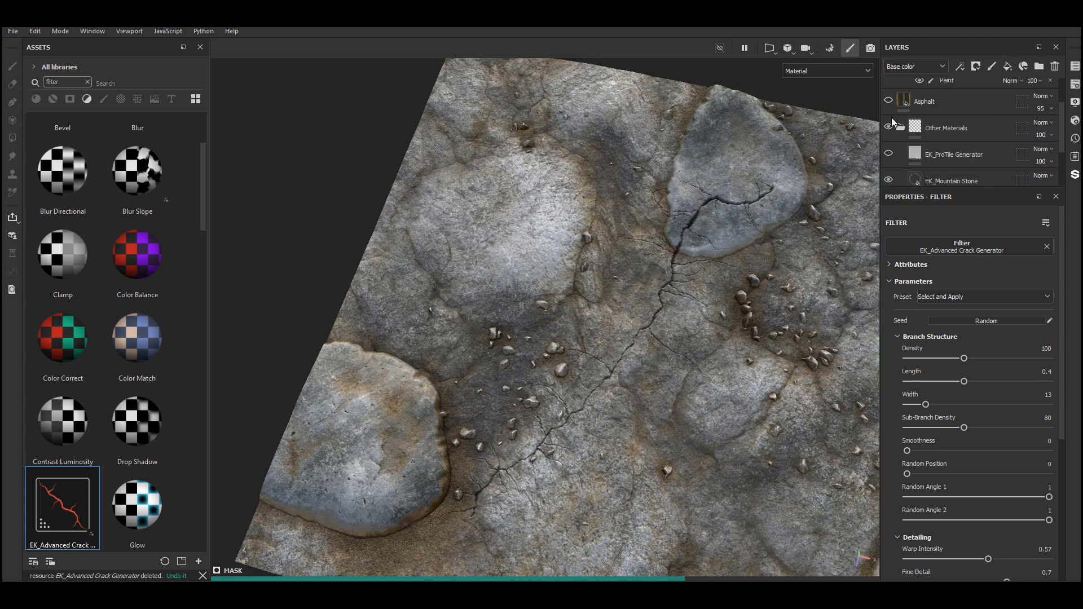
Apply the Stone/Concrete preset to the crack filter on Fill layer 1.
click(934, 99)
scroll(937, 107, up, 1)
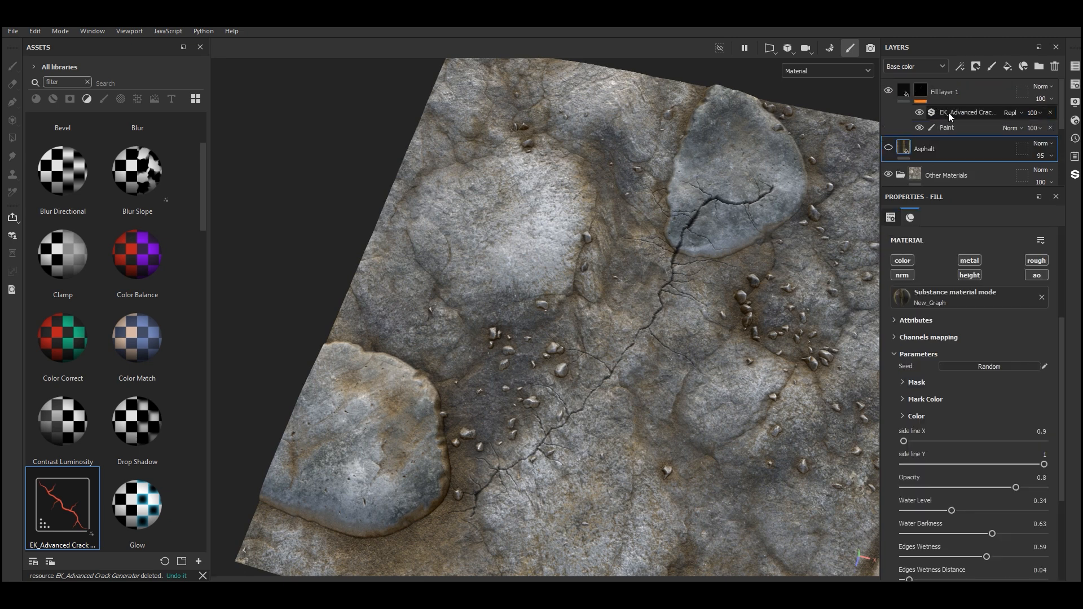
click(948, 112)
click(934, 296)
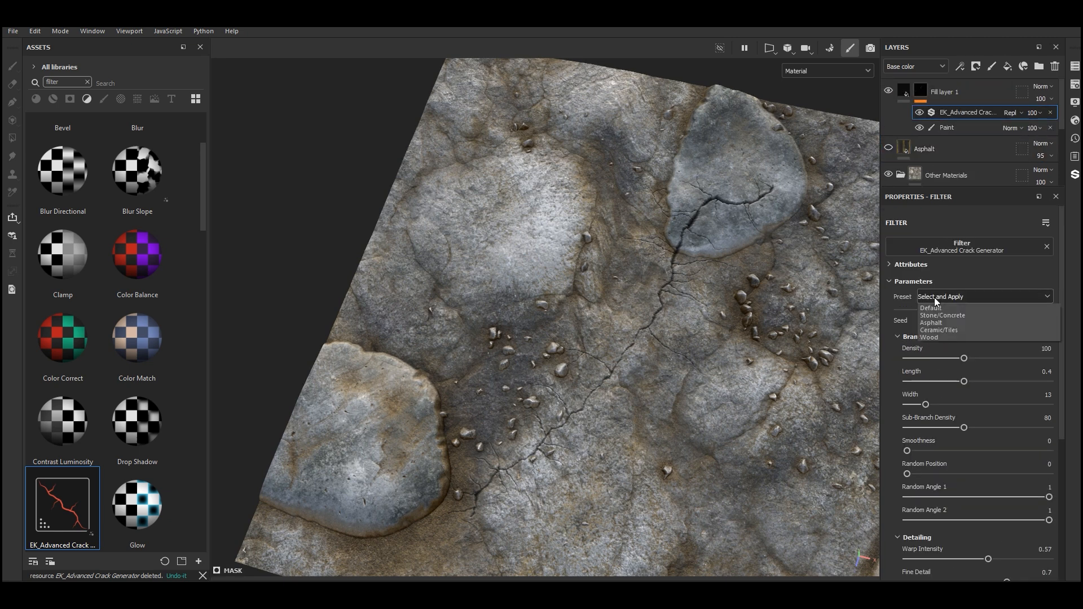
click(940, 314)
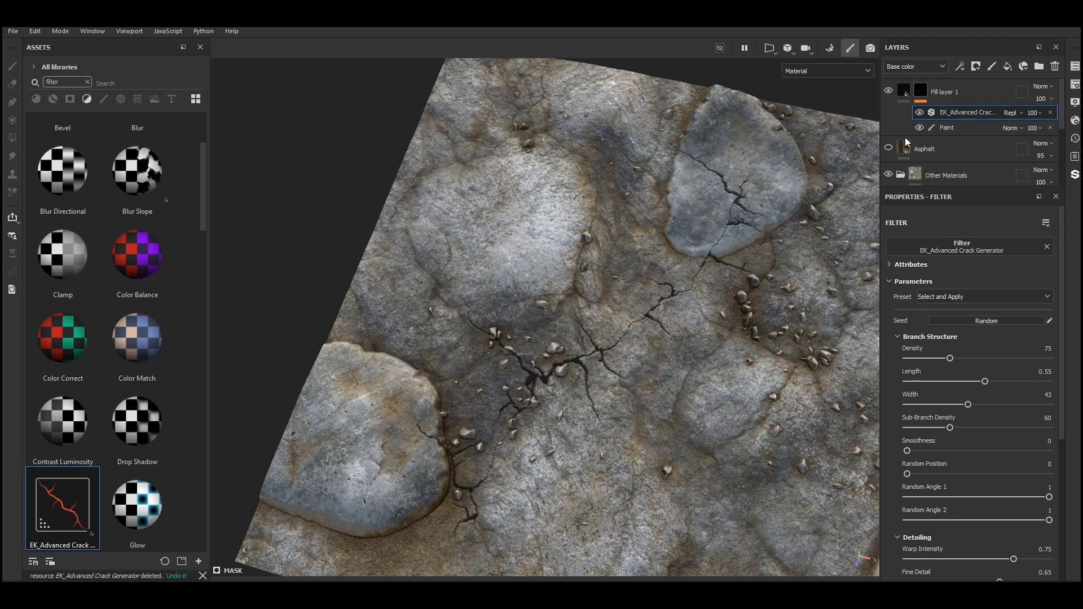
Hide the EK_Mountain Stone layer and show the Wood folder in Other Materials.
click(947, 298)
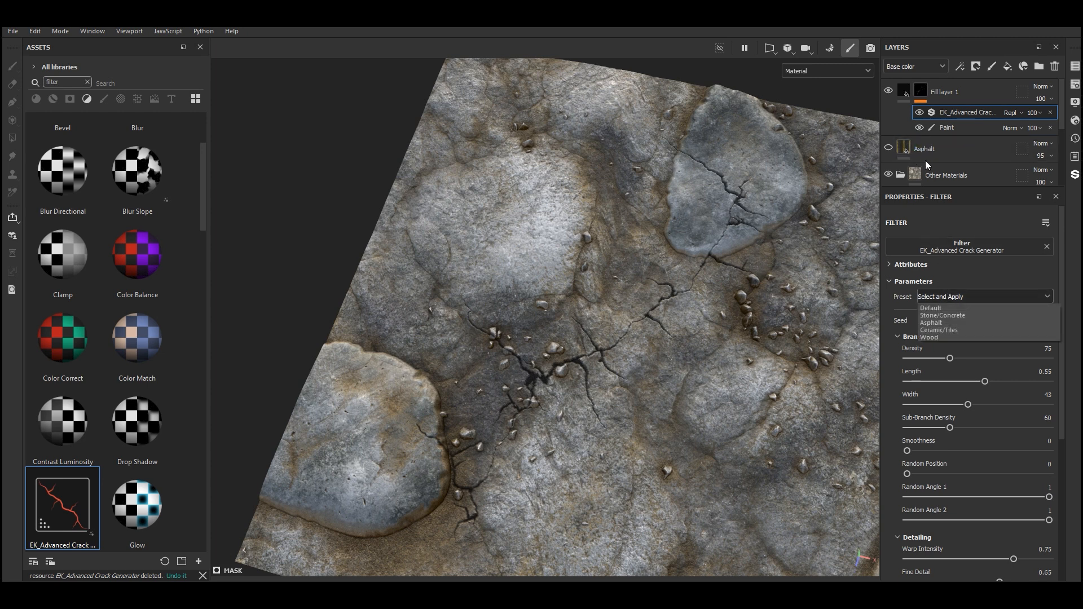
click(931, 169)
scroll(934, 156, down, 2)
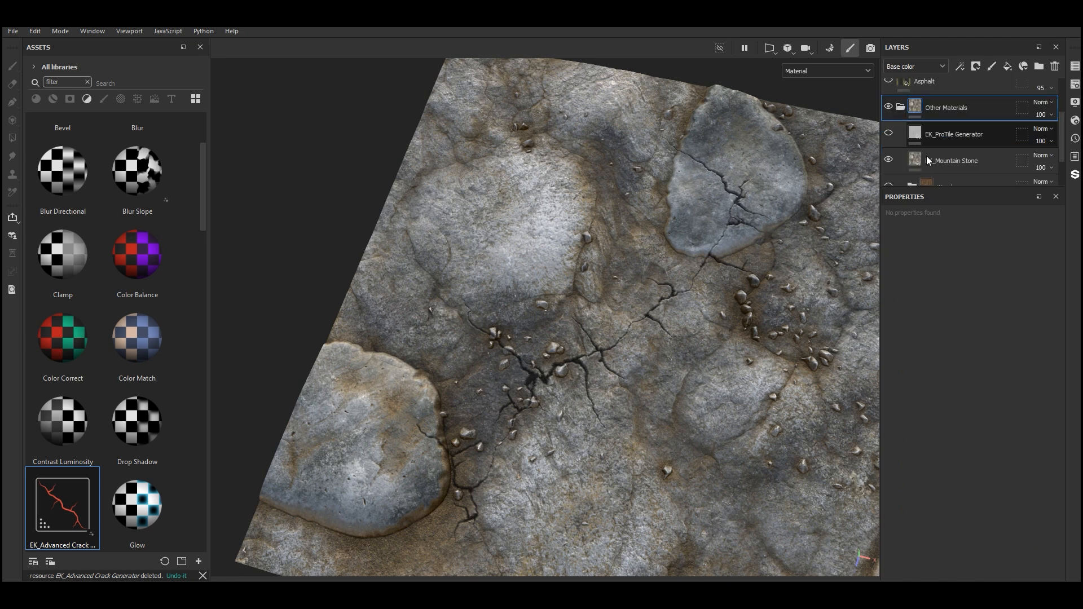
click(888, 107)
click(888, 107)
click(889, 159)
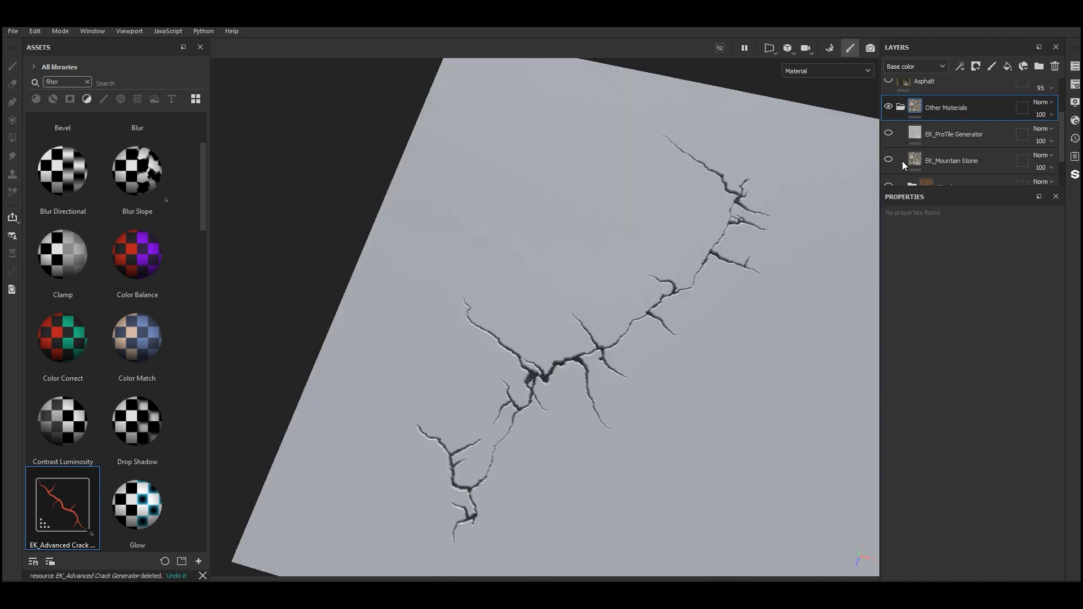
scroll(897, 161, down, 1)
scroll(945, 150, up, 2)
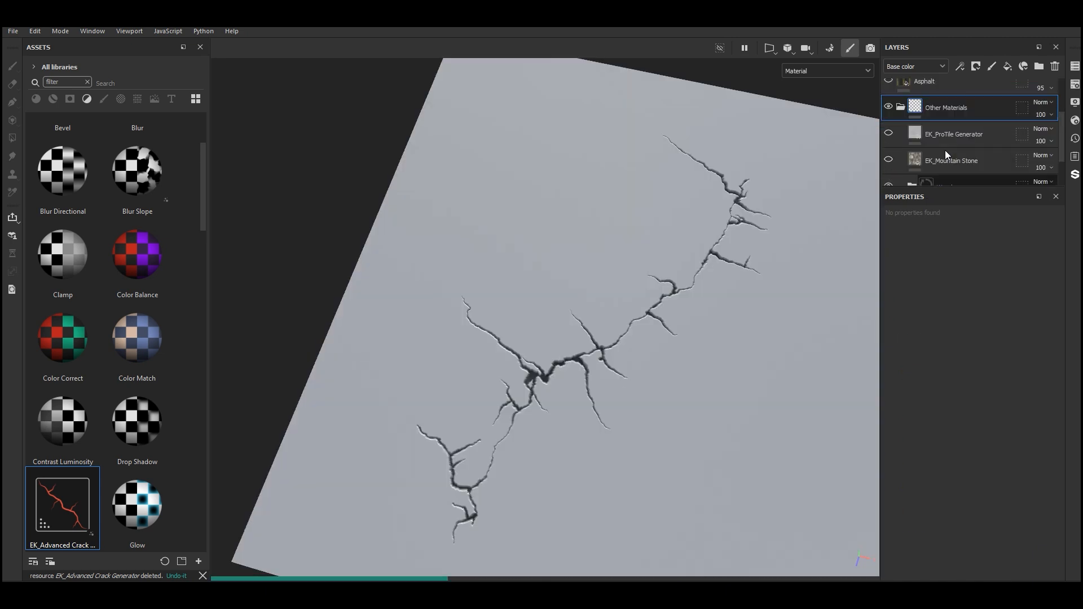
scroll(940, 114, up, 1)
Apply the Wood preset to the crack filter and raise its Density to 68.
click(944, 113)
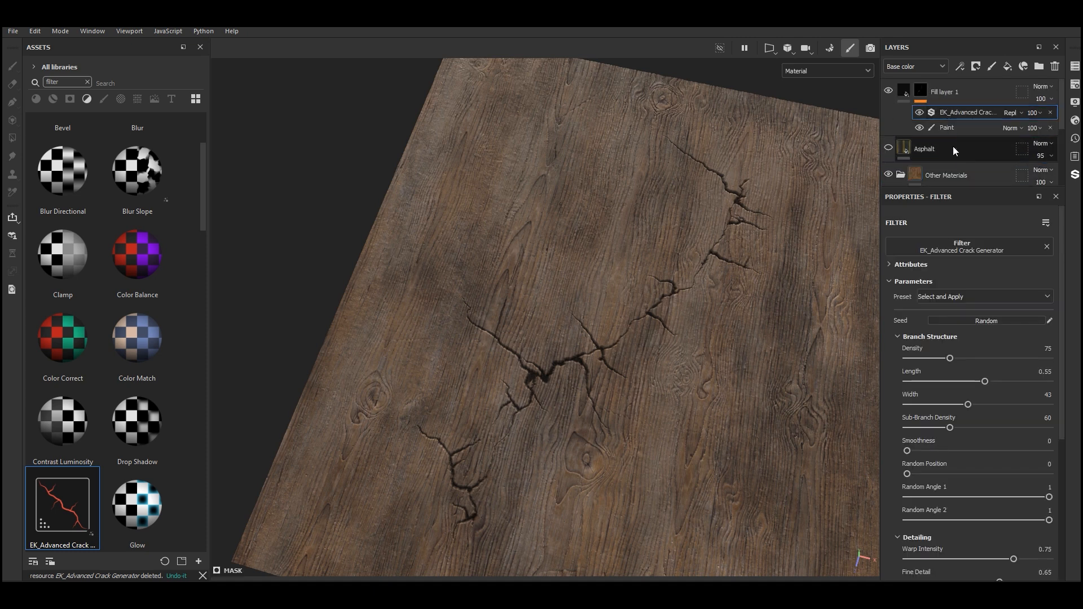
drag(960, 187, 960, 229)
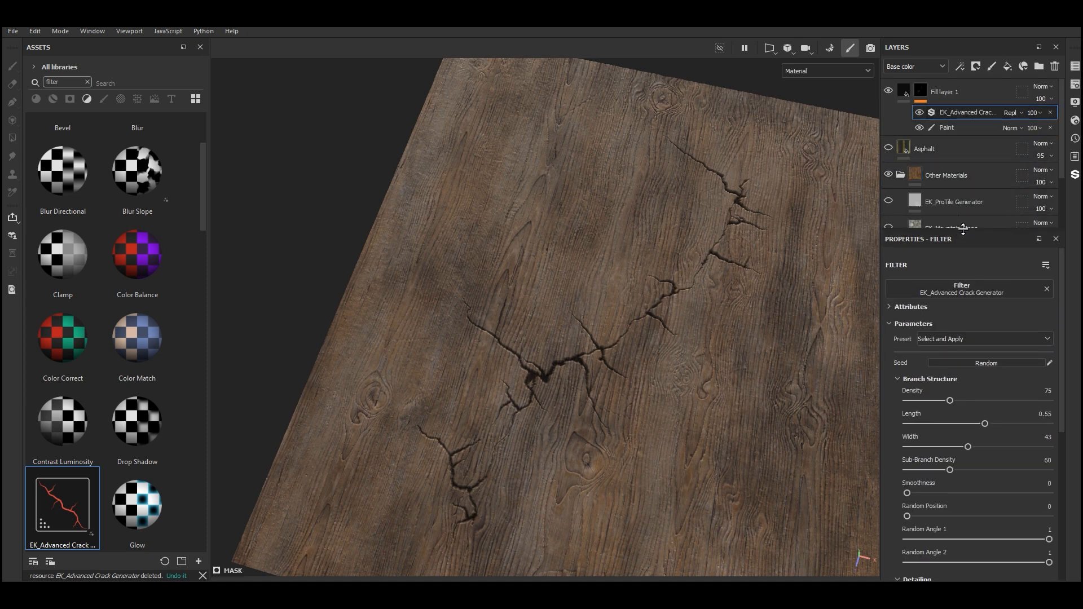
click(968, 340)
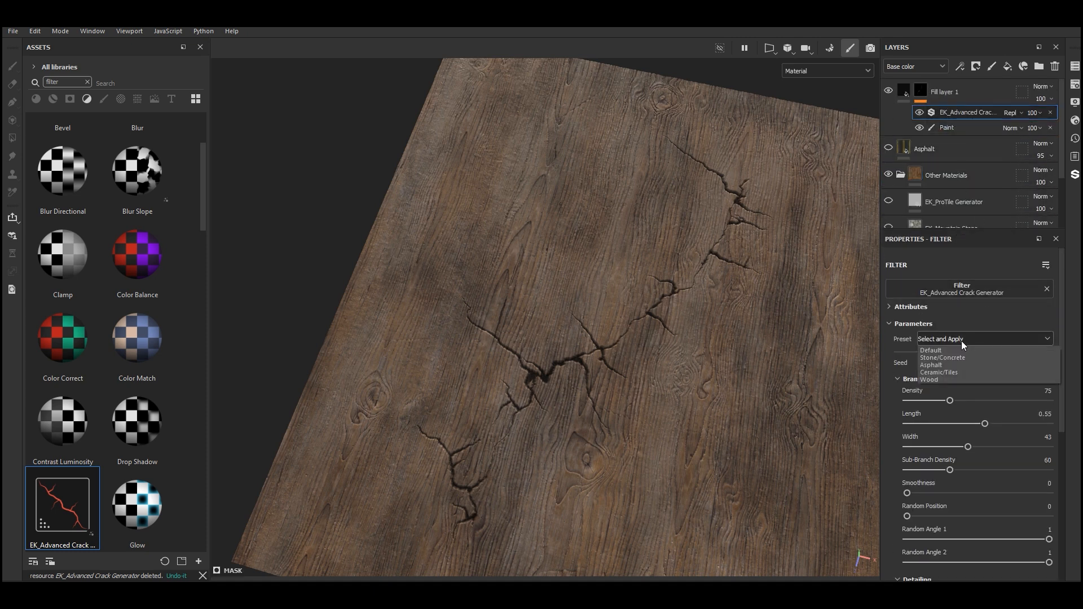
click(946, 379)
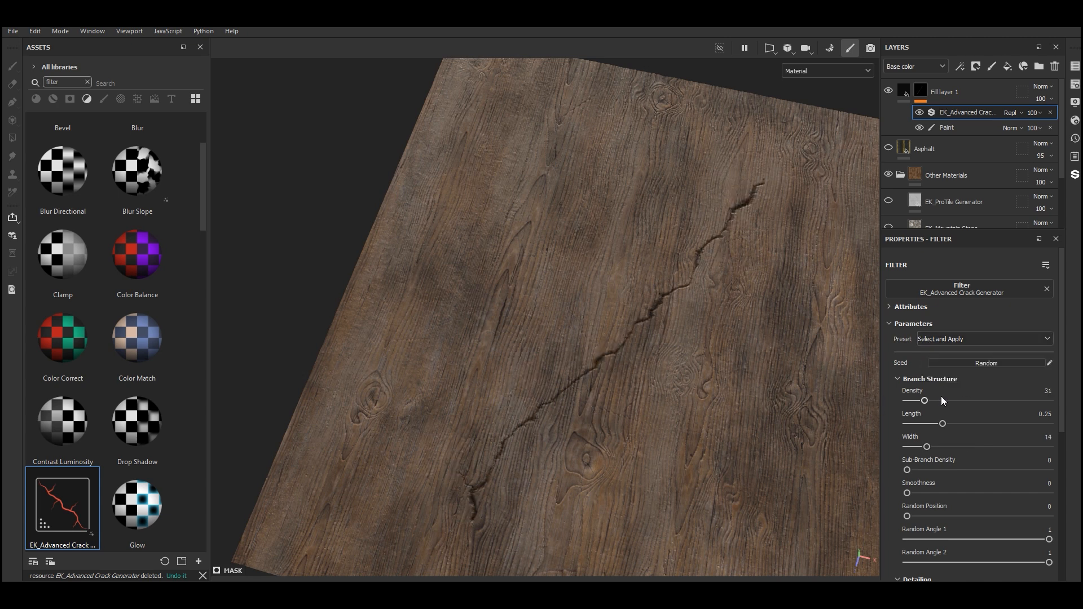
drag(934, 397, 945, 399)
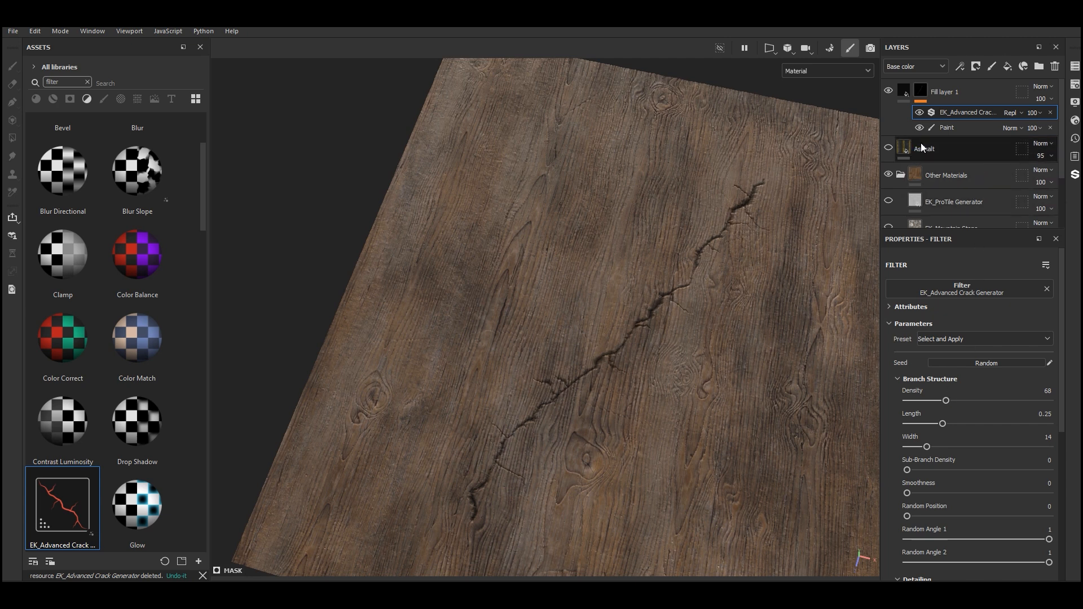
Hide the Wood folder, then show and select the Concrete layer in Other Materials.
scroll(899, 179, down, 2)
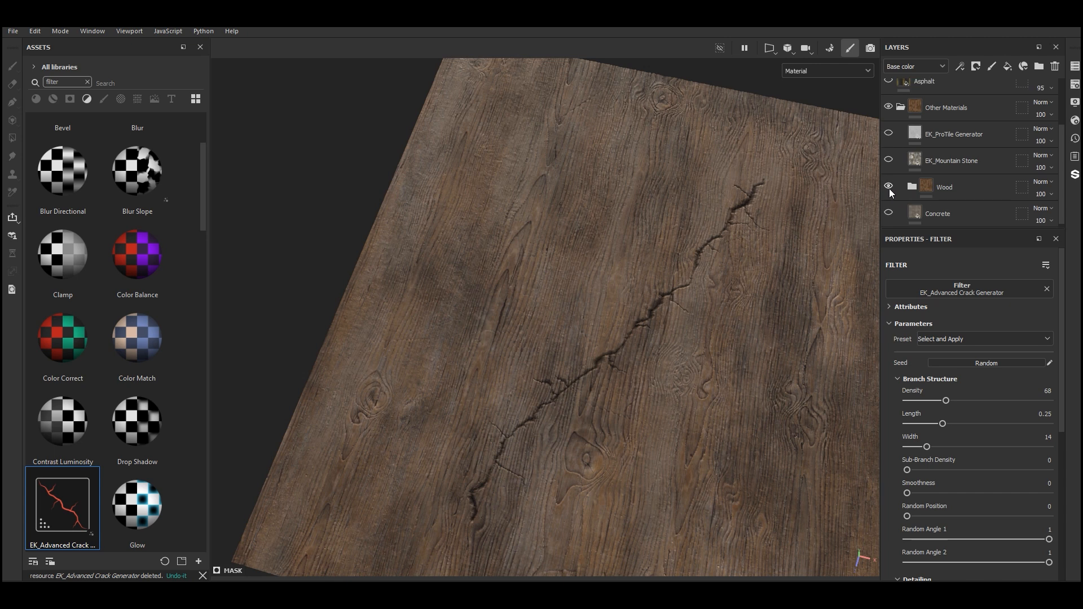
click(888, 186)
click(888, 212)
click(935, 219)
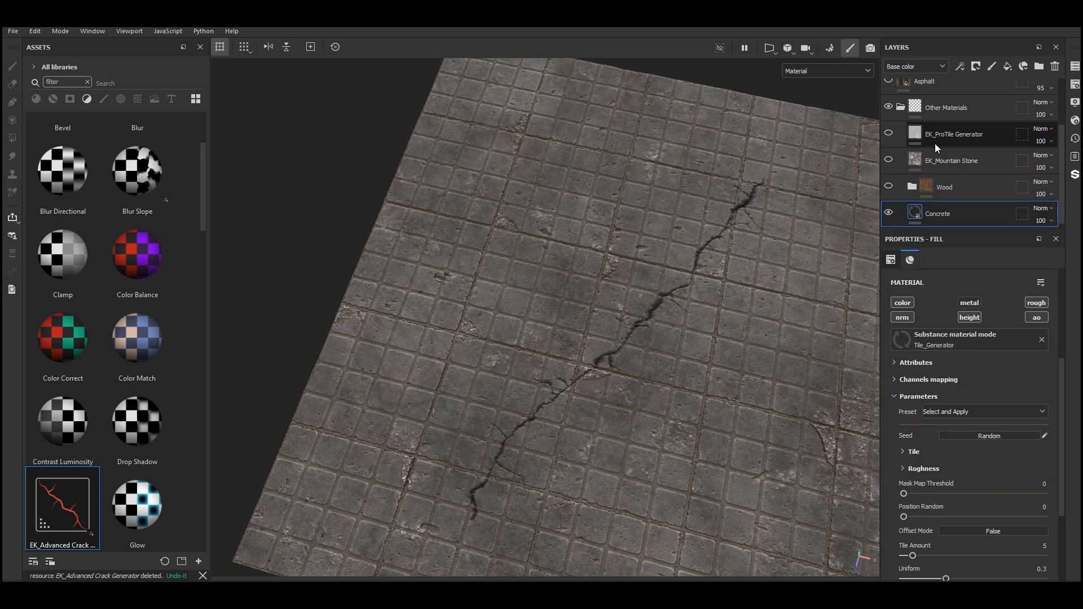
Apply the Stone/Concrete preset to the EK_Advanced Crack Generator filter on Fill layer 1 over the concrete material.
click(943, 112)
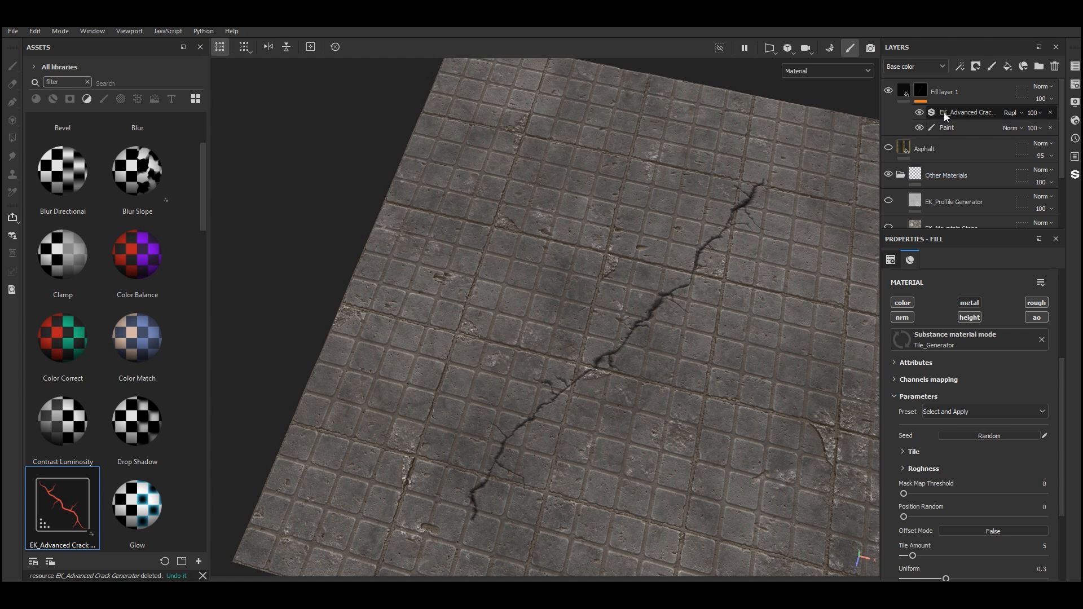
click(931, 340)
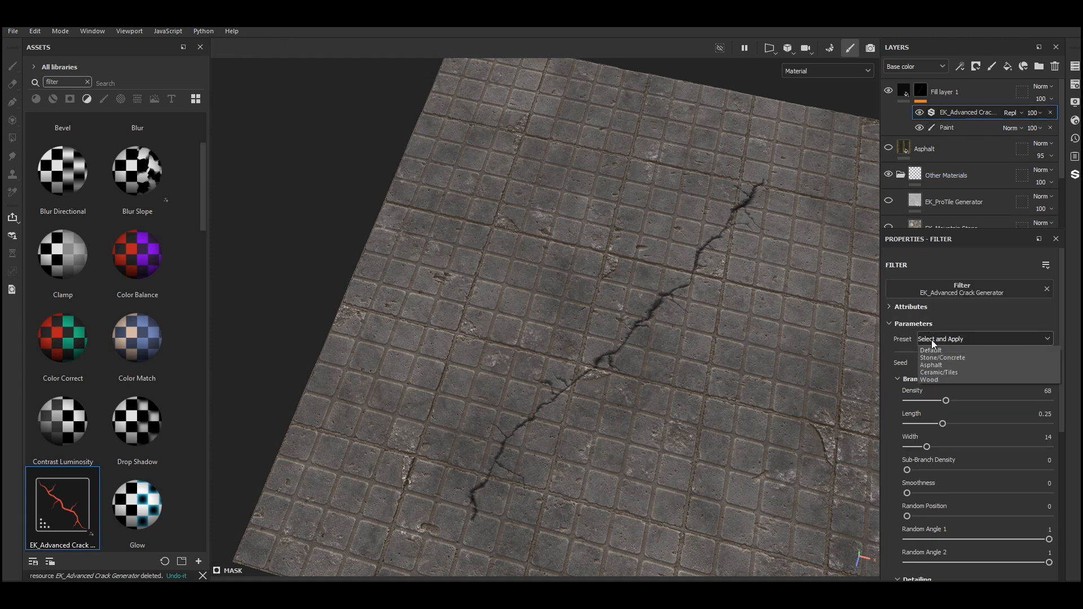
click(942, 358)
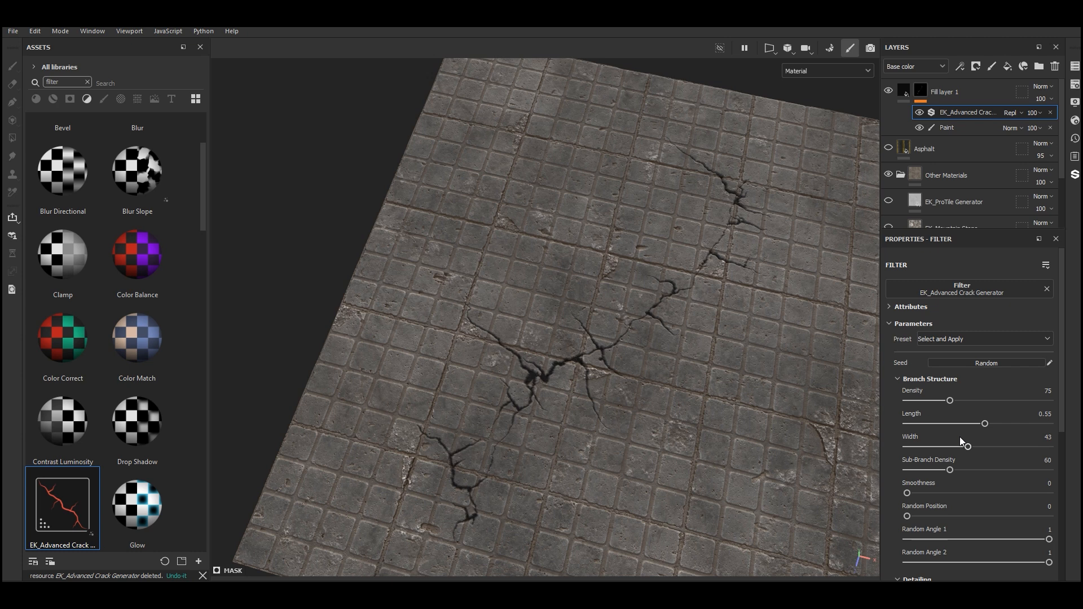
Set the crack filter's Width to 27, Warp Intensity to 0.53 and Length to 0.37.
drag(946, 446, 943, 445)
scroll(962, 467, down, 5)
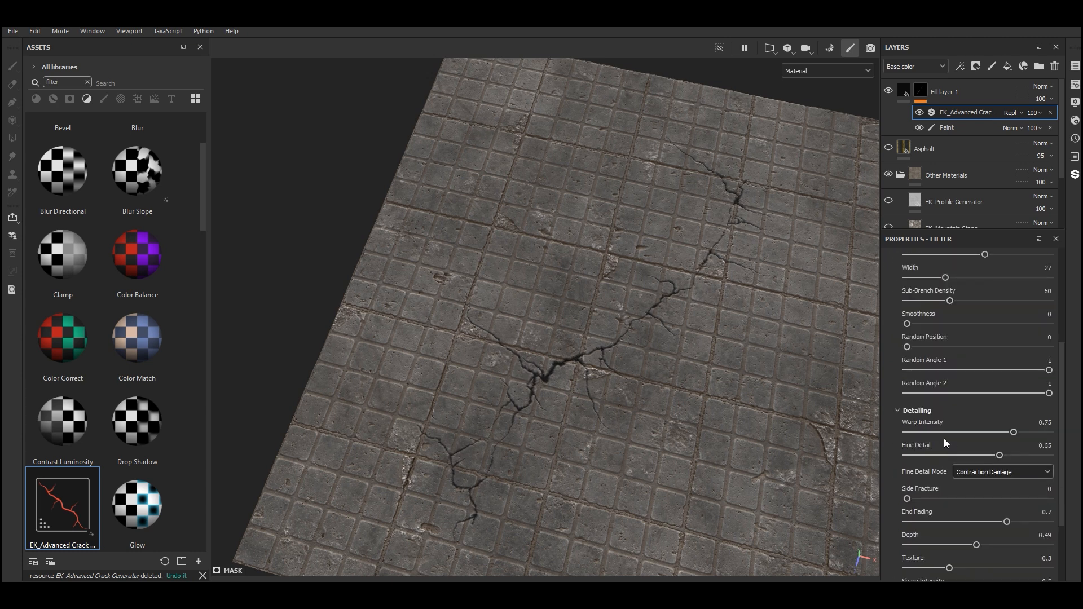
drag(1014, 432, 982, 432)
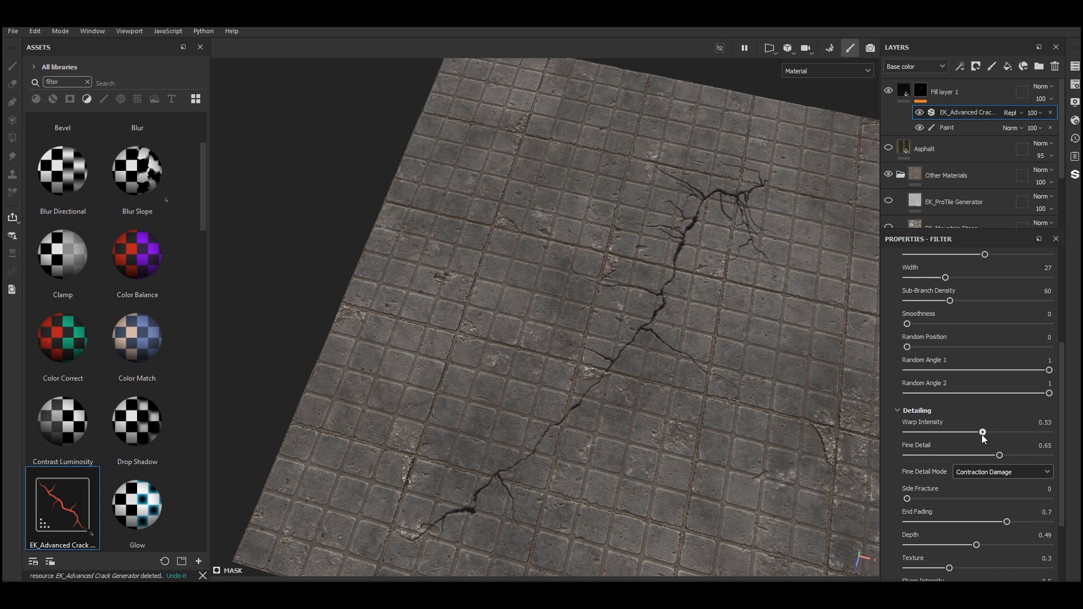
scroll(956, 340, up, 5)
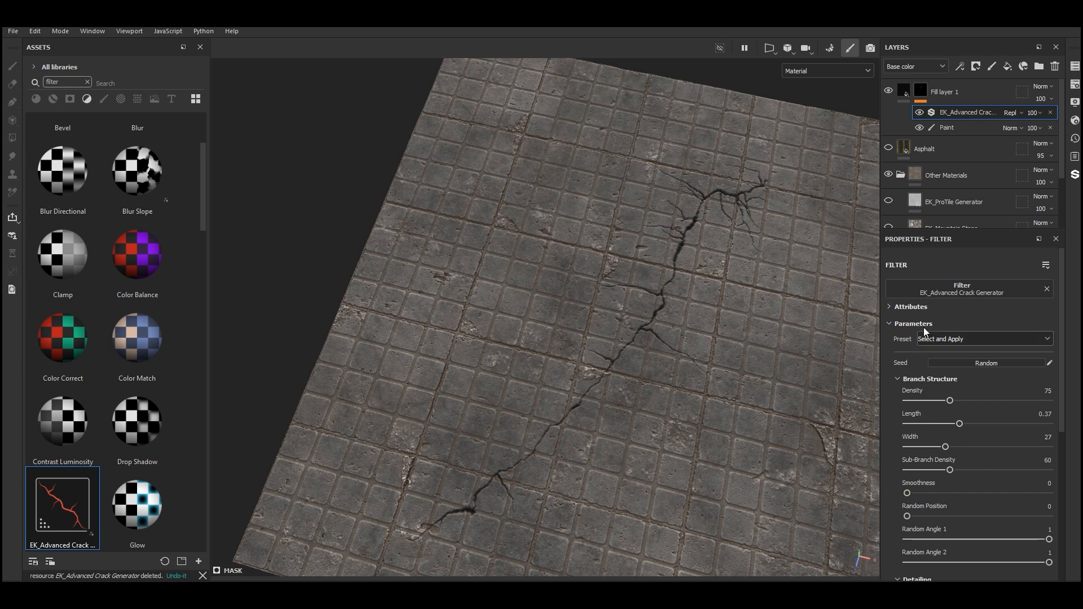
Hide the Concrete layer, then show and select the EK_ProTile Generator layer in Other Materials.
scroll(931, 156, down, 3)
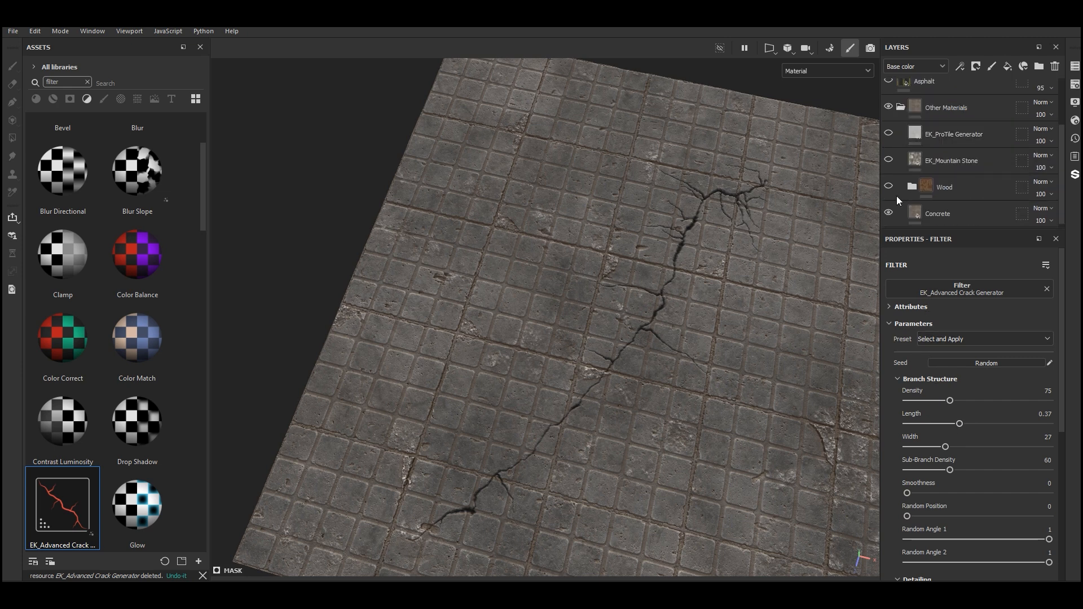
scroll(897, 199, down, 1)
click(888, 208)
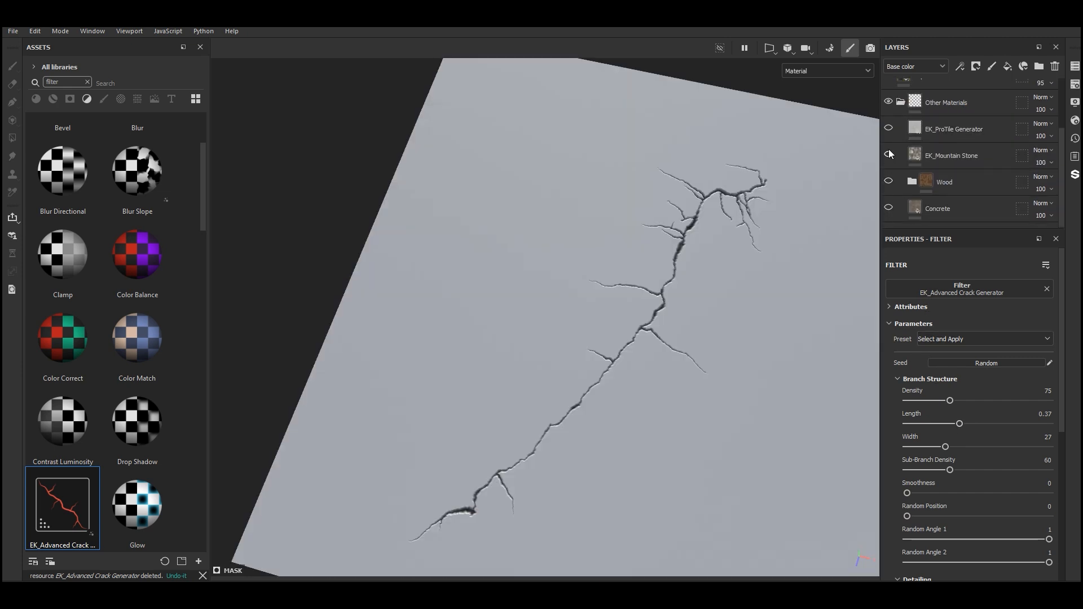
click(888, 127)
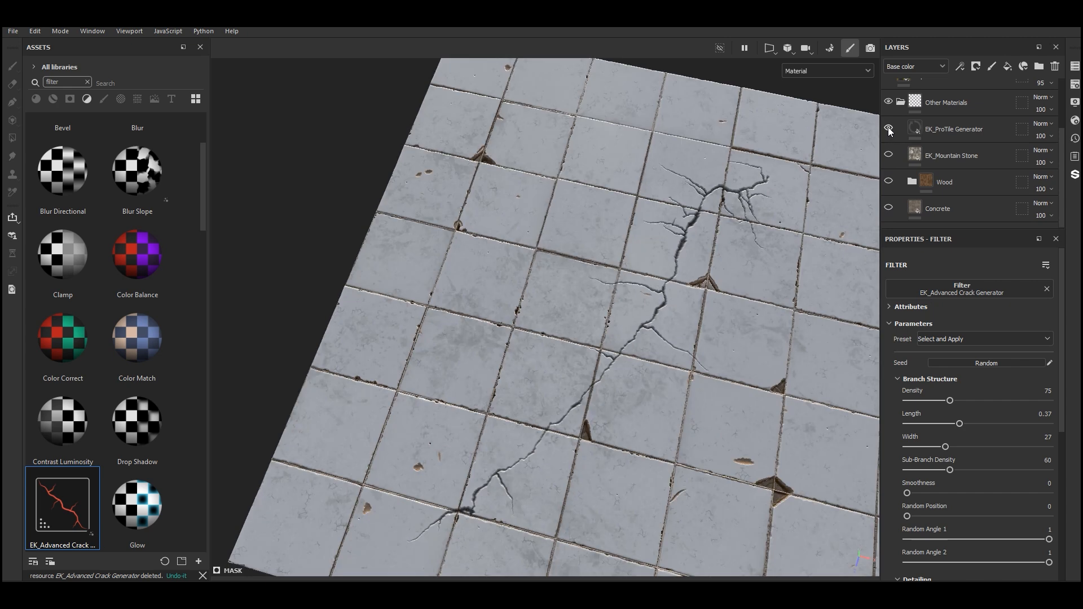
click(933, 130)
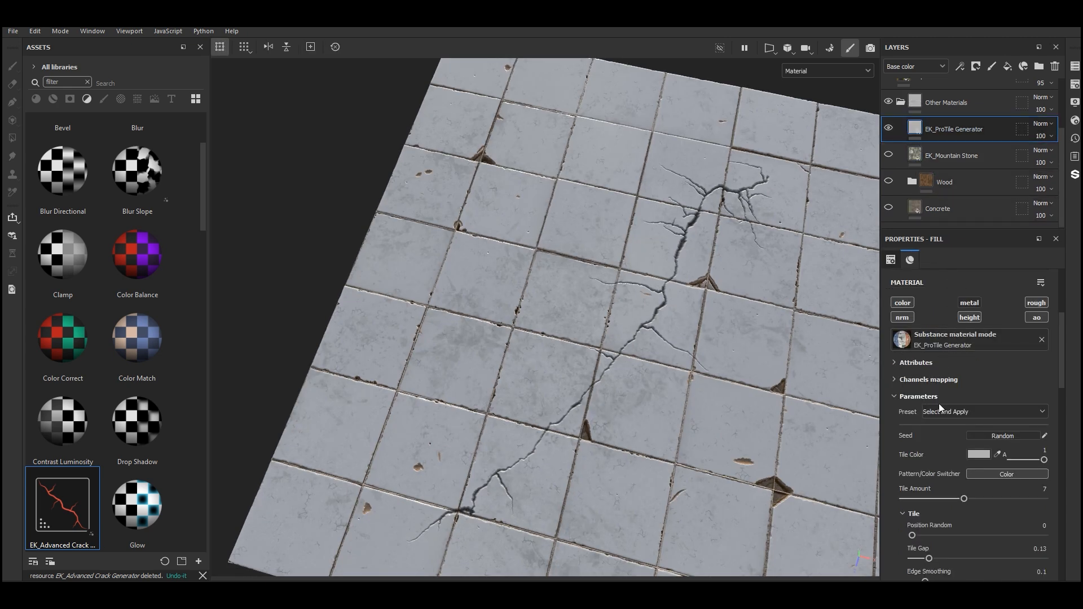
Apply the Ceramic/Tiles preset to the crack filter on Fill layer 1 and set its Width to 10.
scroll(962, 113, up, 3)
click(961, 111)
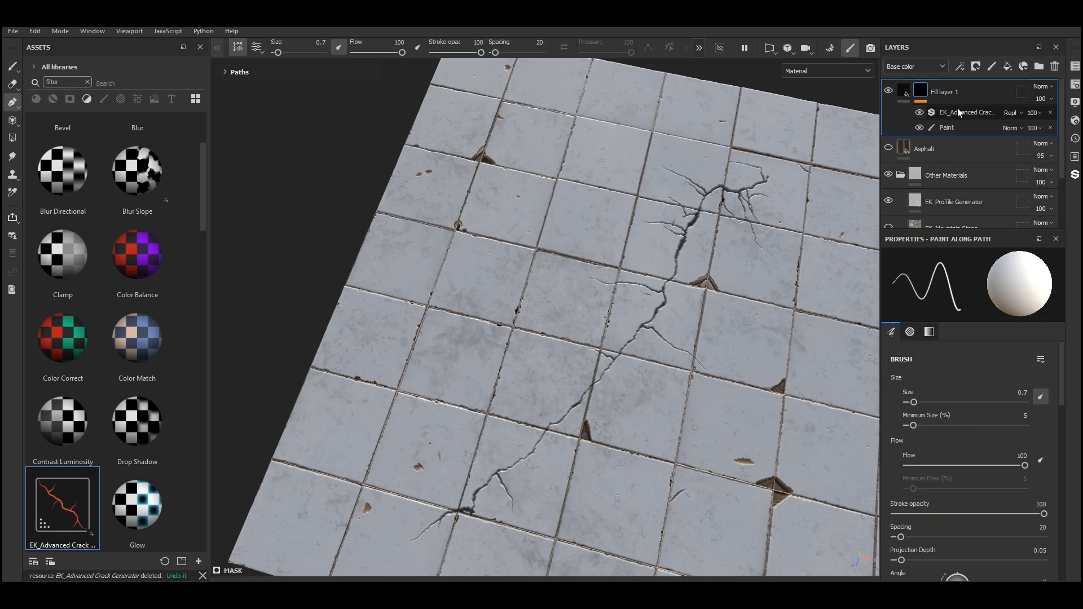
click(958, 112)
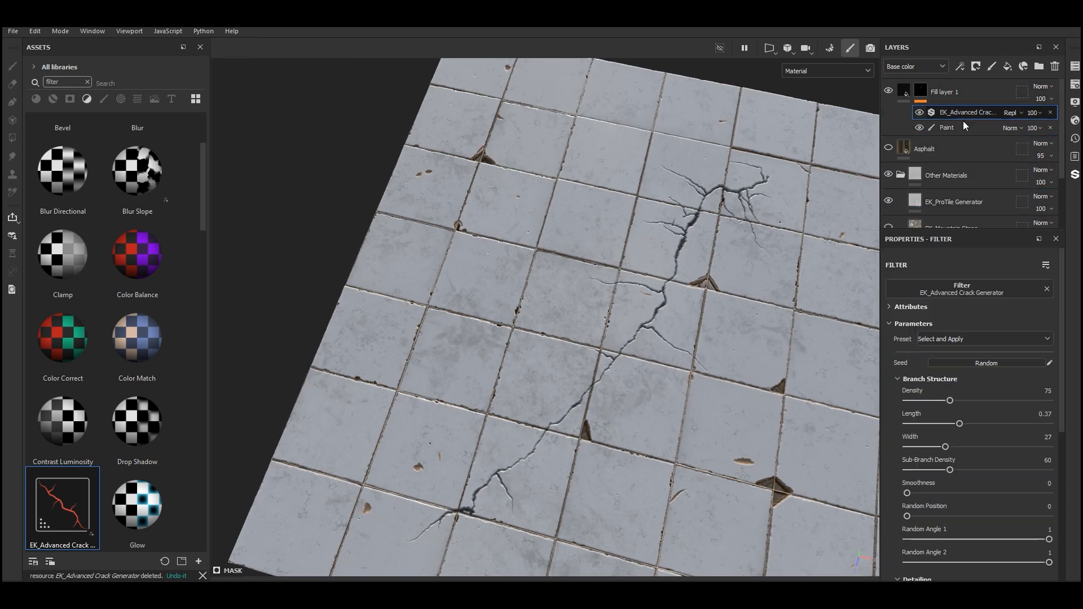
click(930, 340)
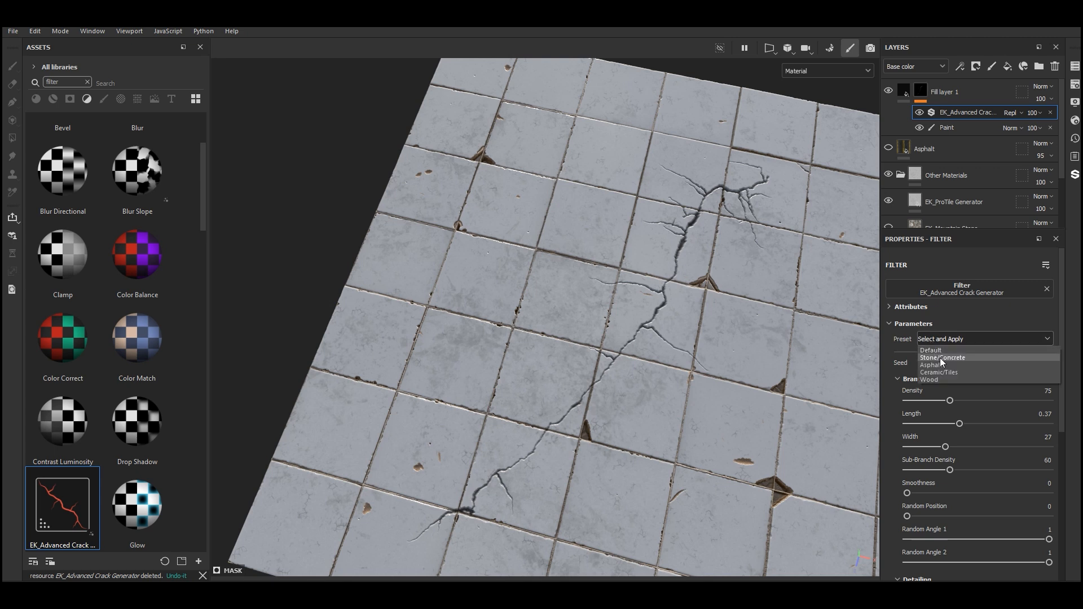
click(947, 372)
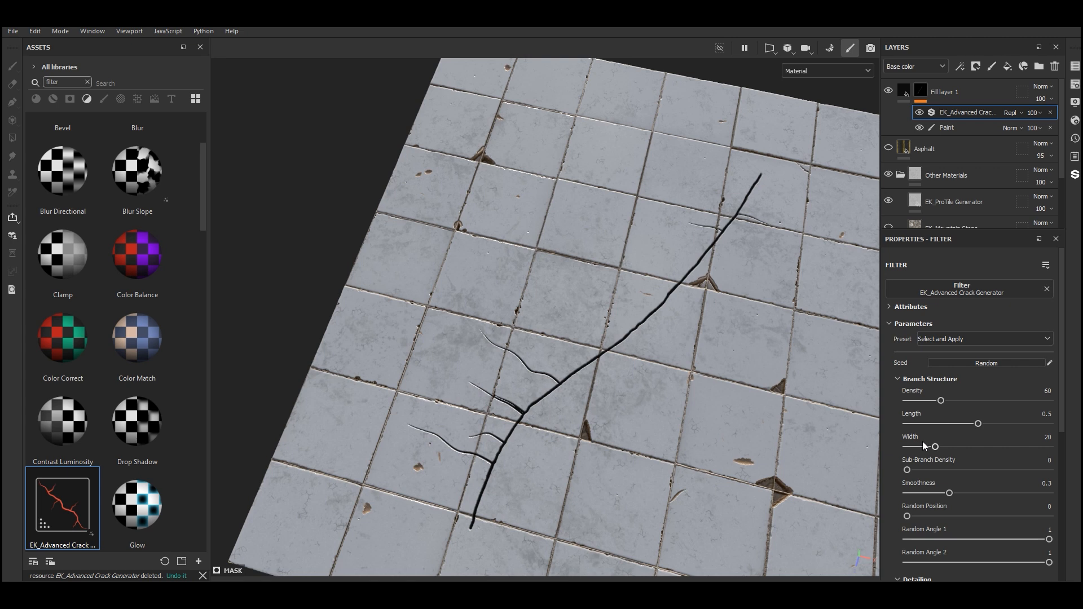
drag(918, 443, 922, 446)
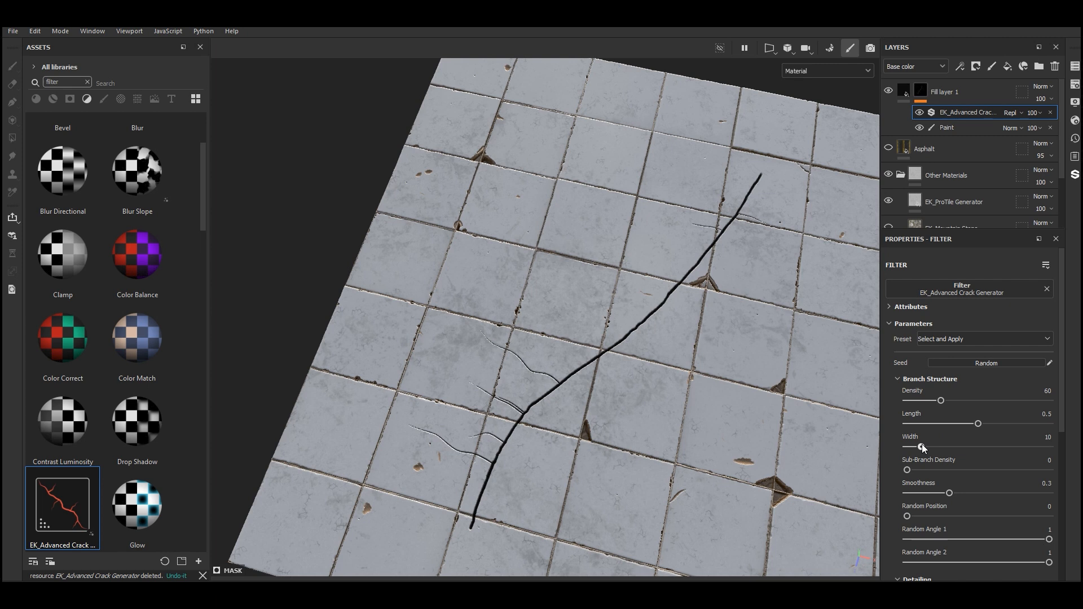
Expand the path list of Fill layer 1's Paint effect and make Path 1 visible on the tiles.
click(948, 128)
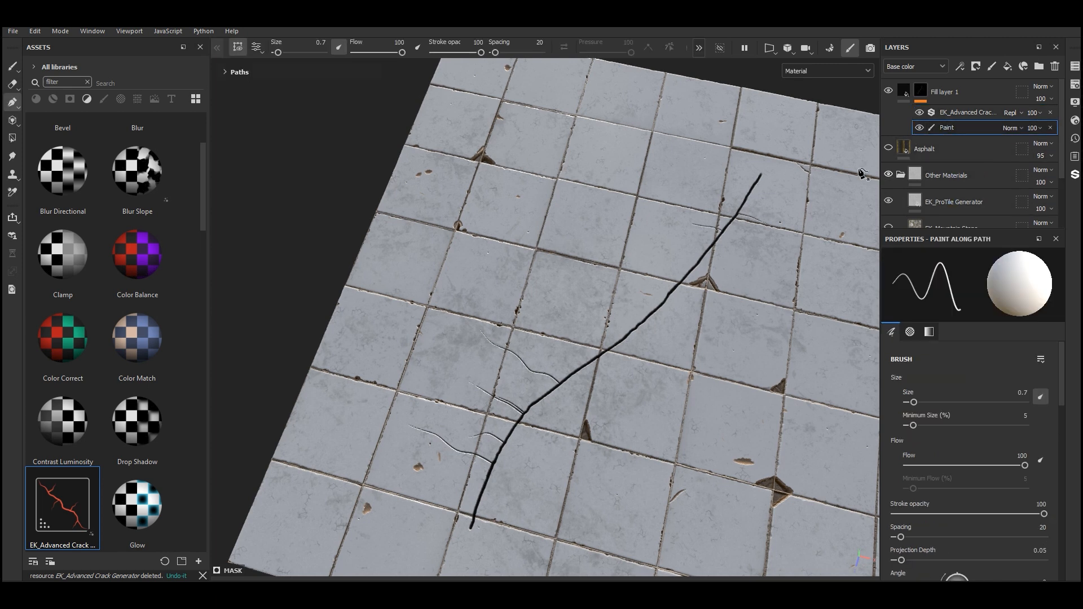
click(227, 73)
click(235, 87)
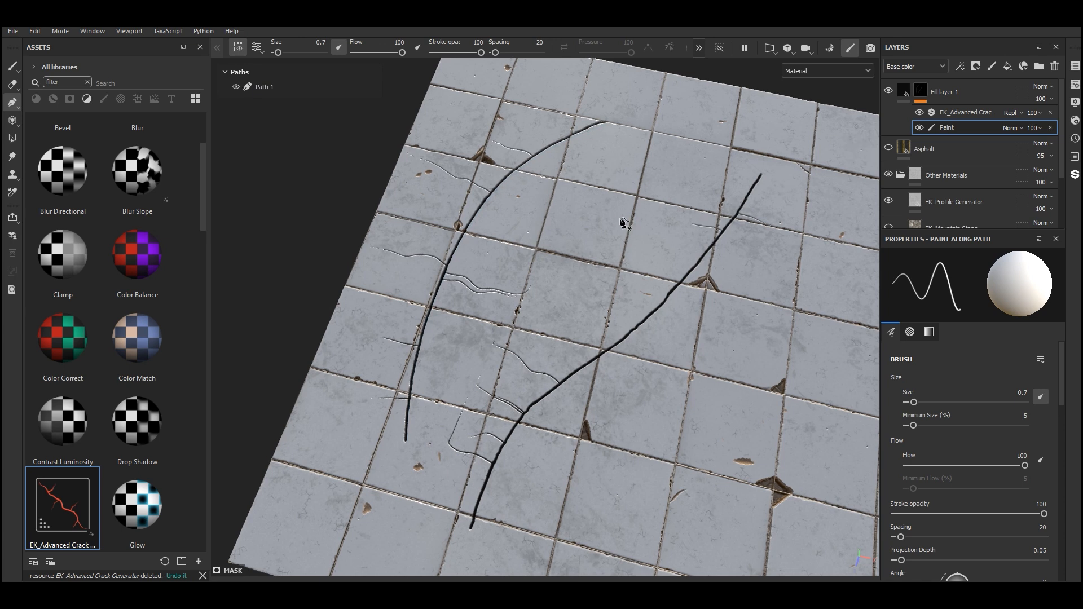
alt+drag(614, 218, 666, 236)
scroll(454, 169, up, 7)
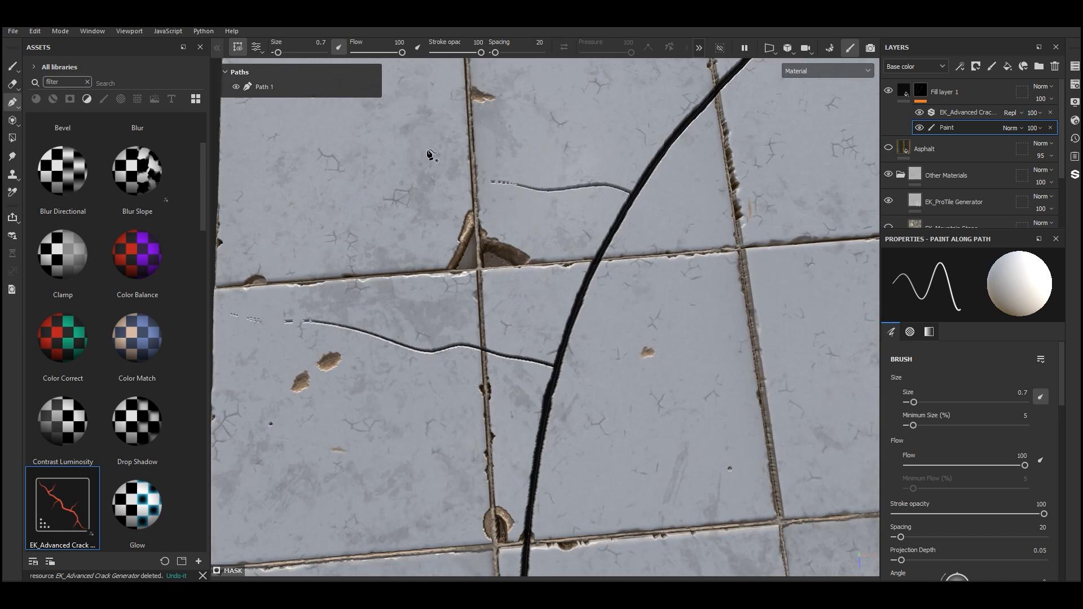
Select Path 1 and reduce its brush size to 0.1 for a thinner main crack.
click(304, 89)
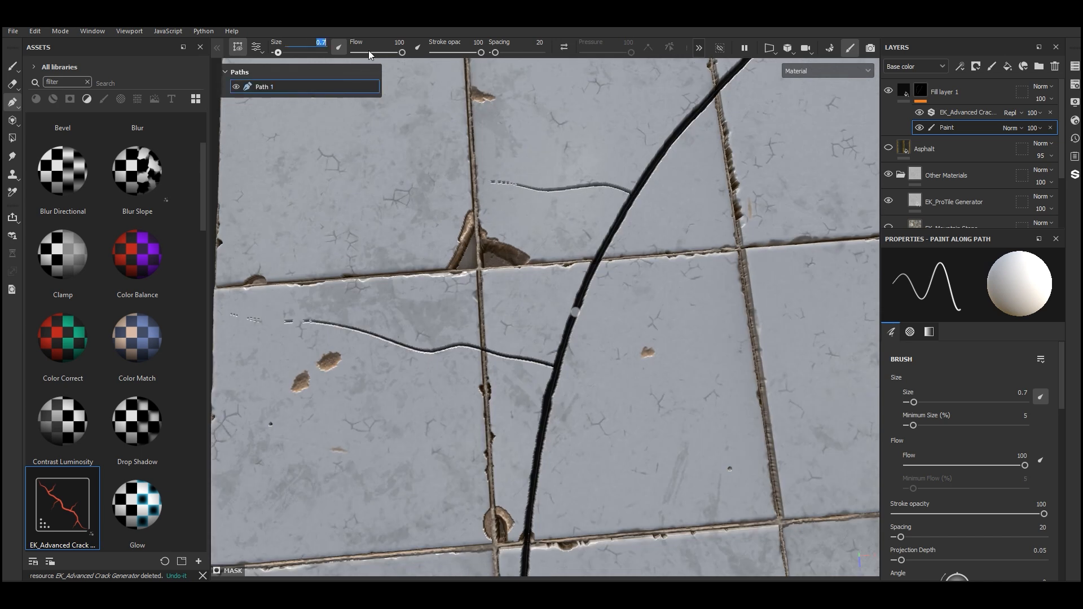
text(0.2)
key(Return)
click(312, 42)
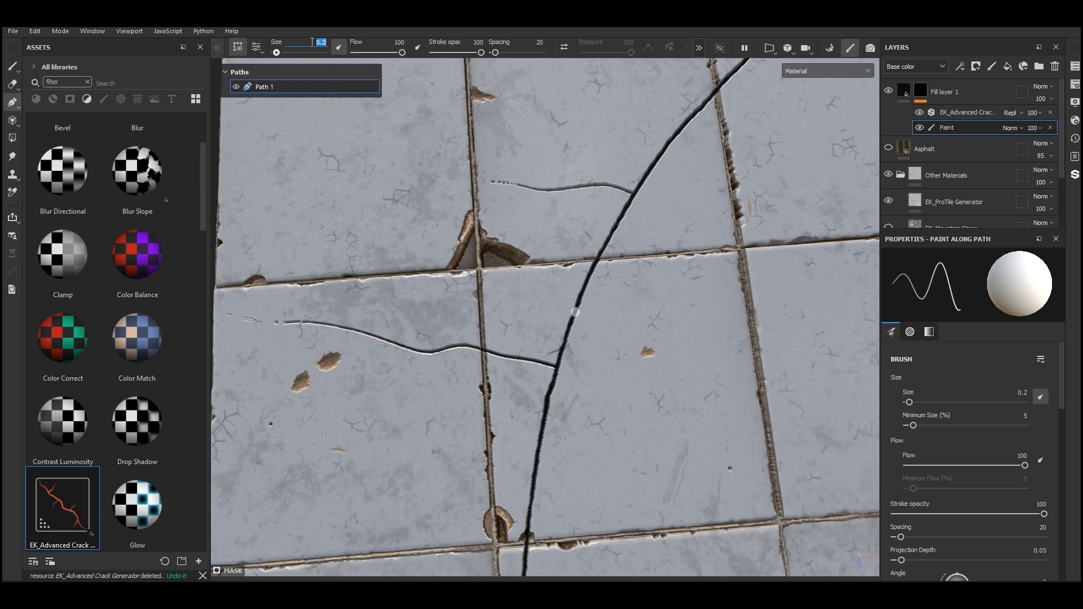
text(0.1)
key(Return)
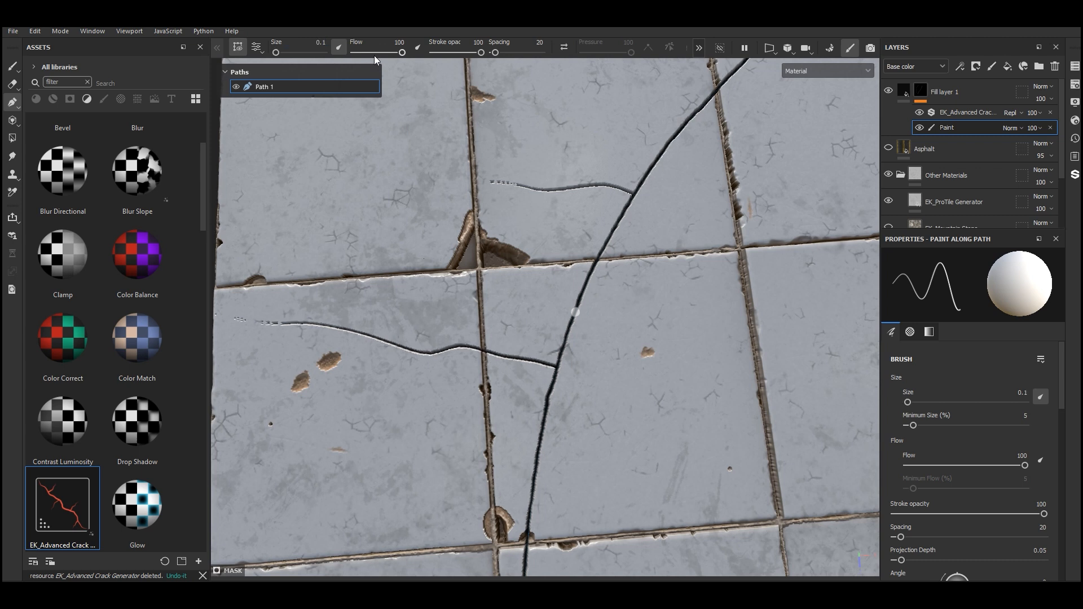
Set the crack filter's branch Width to 17 on Fill layer 1.
scroll(525, 302, down, 6)
alt+drag(550, 296, 496, 301)
scroll(553, 246, up, 3)
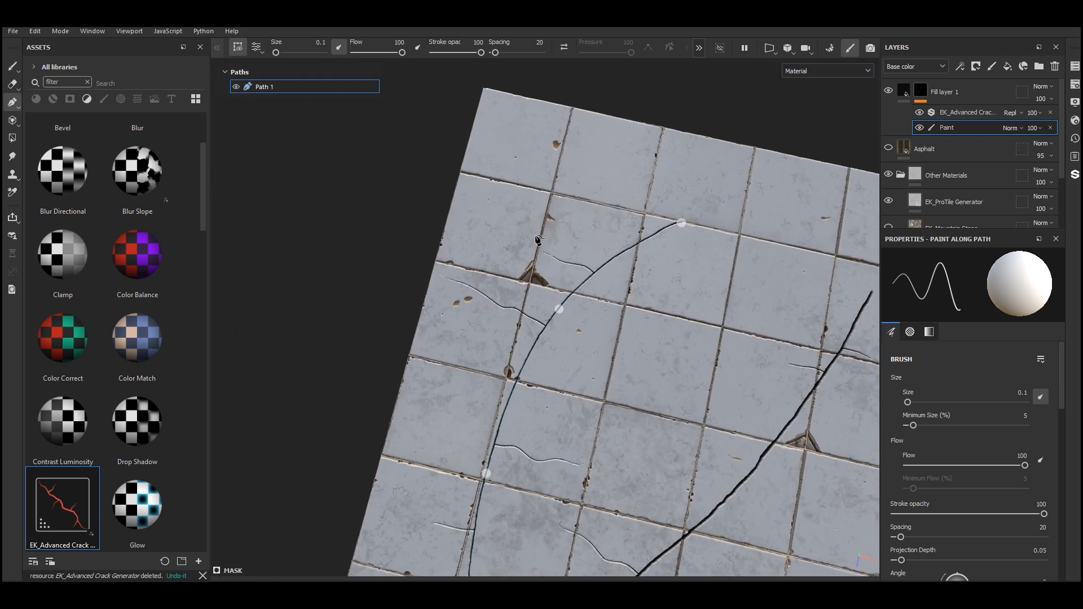
click(962, 112)
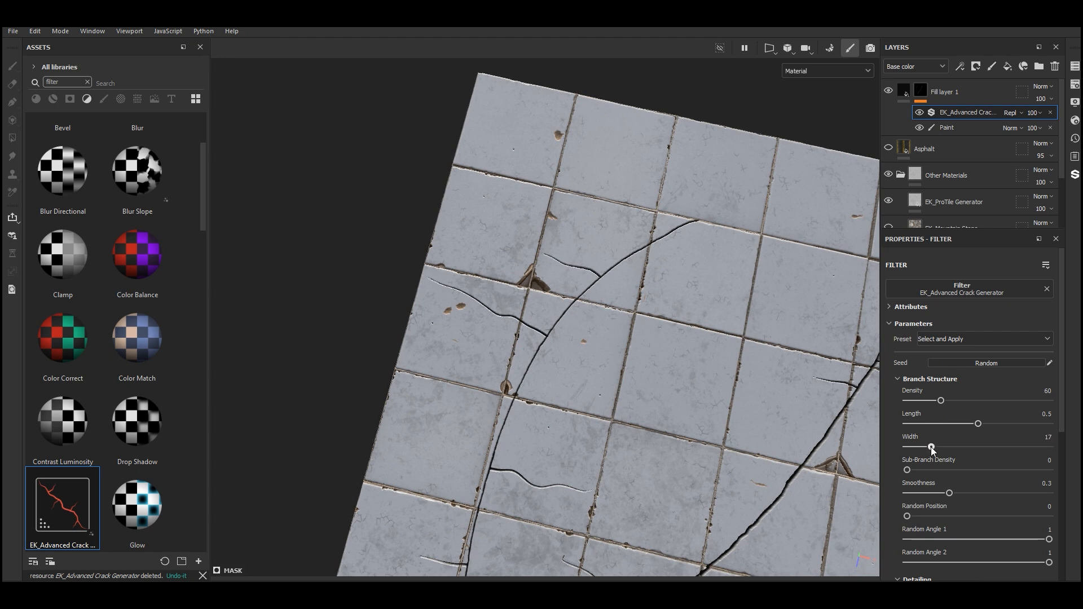
scroll(688, 258, down, 3)
alt+drag(688, 259, 633, 276)
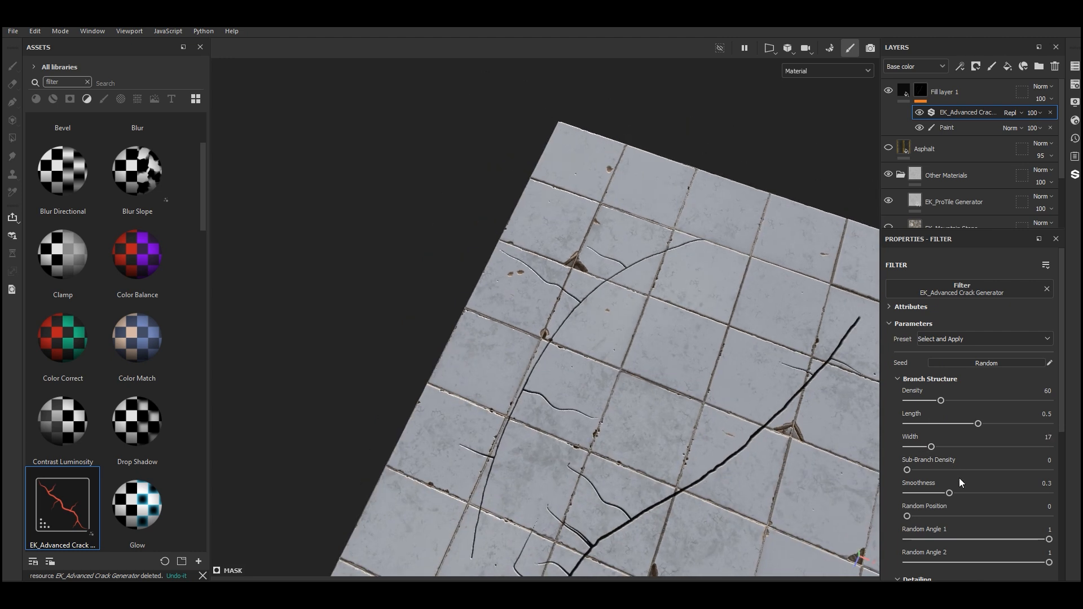
Raise the crack filter's Sub-Branch Density to 96 and its Warp Intensity to 0.1.
click(952, 469)
drag(952, 470, 975, 471)
scroll(976, 485, down, 3)
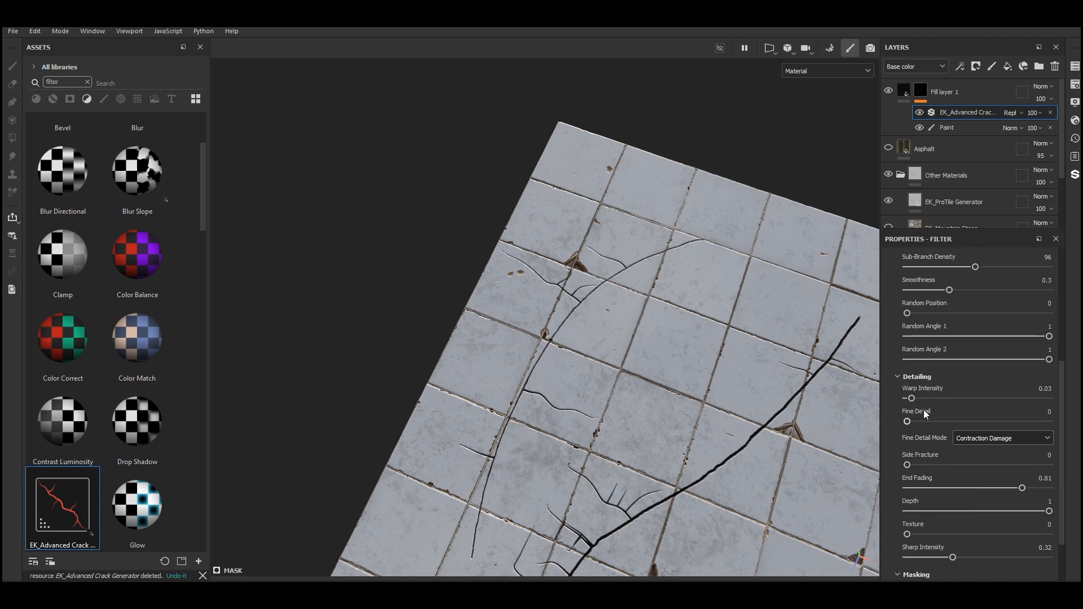
drag(930, 398, 921, 398)
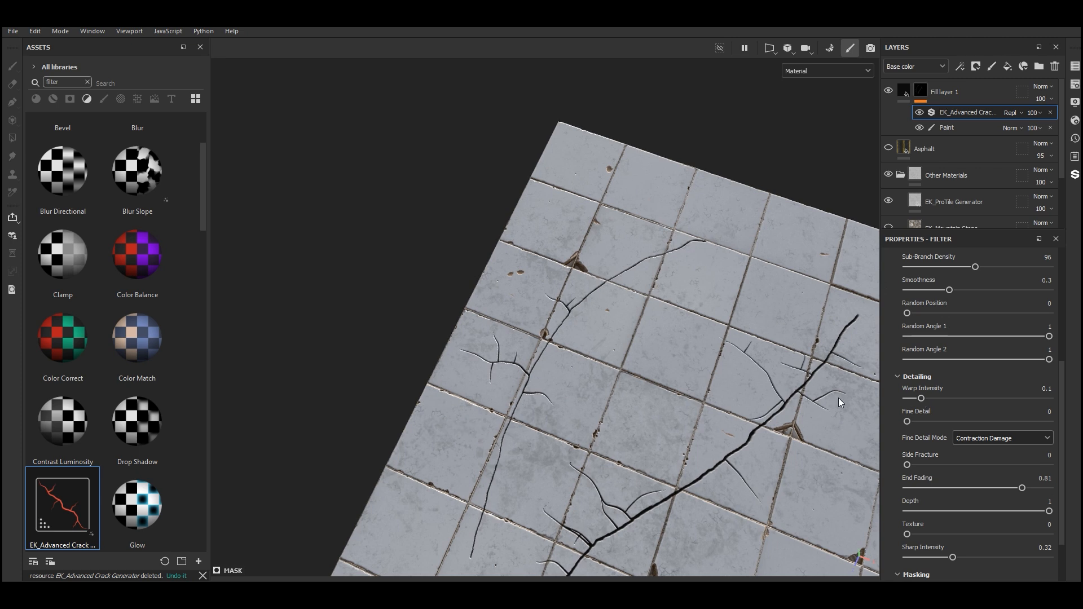
alt+drag(838, 398, 515, 271)
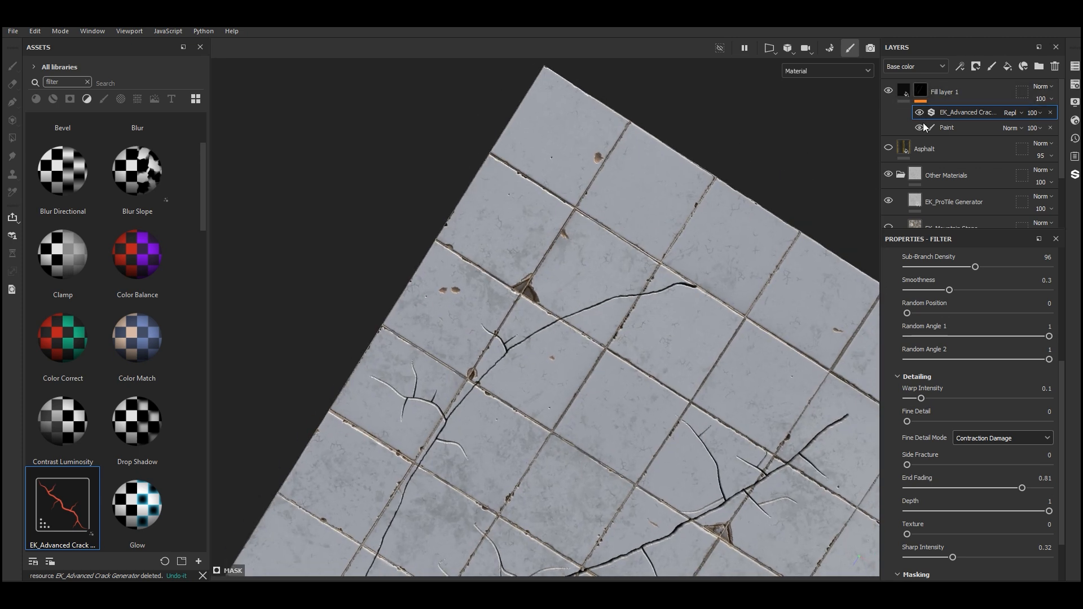
Hide the Other Materials folder and show the Asphalt layer beneath the cracks.
scroll(931, 147, down, 3)
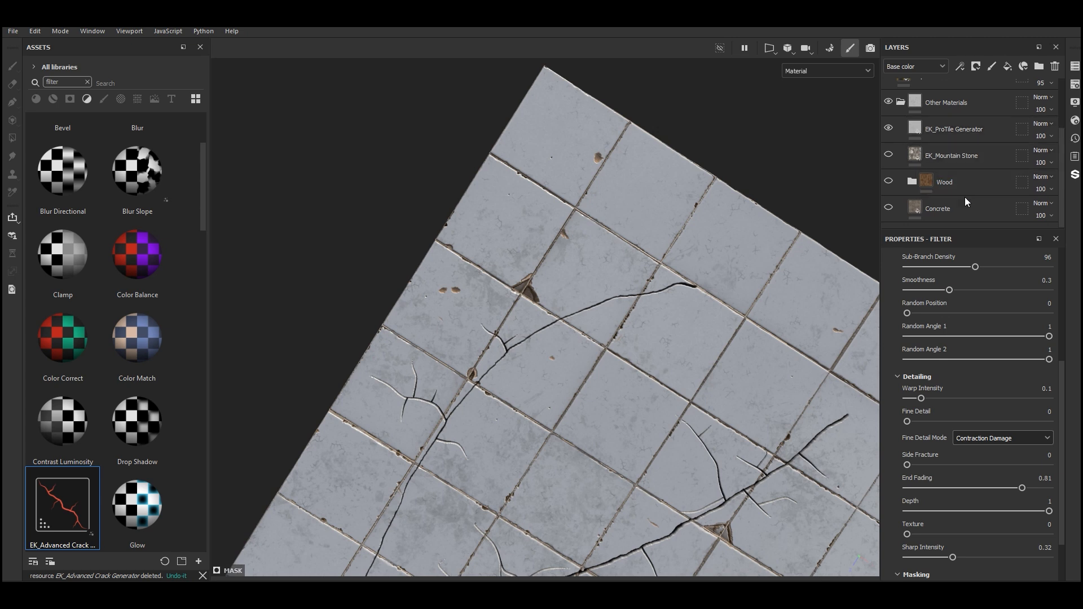
scroll(990, 152, up, 2)
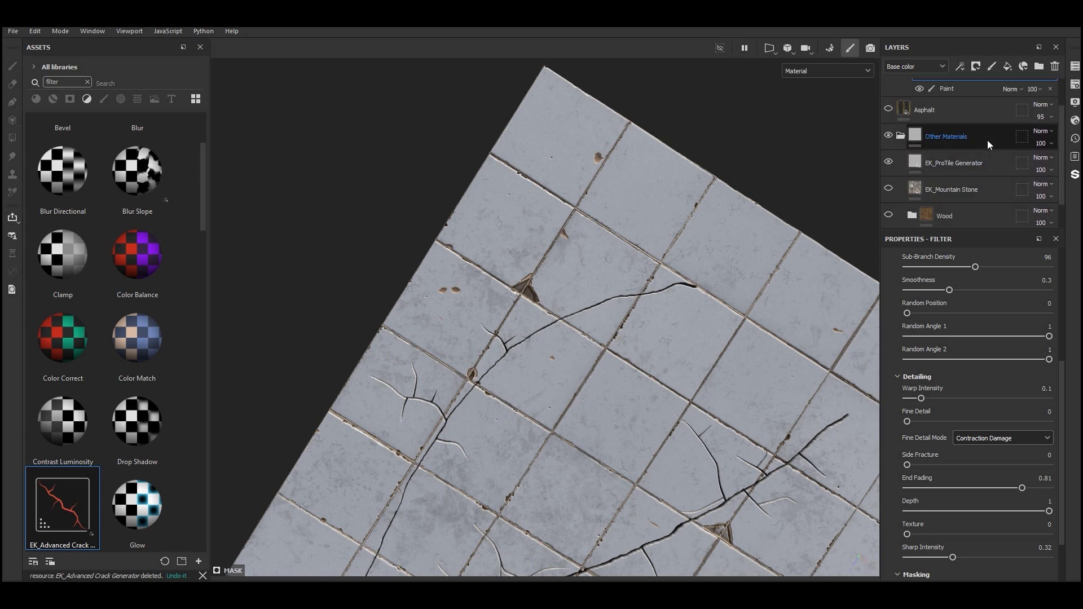
scroll(987, 140, up, 2)
click(889, 167)
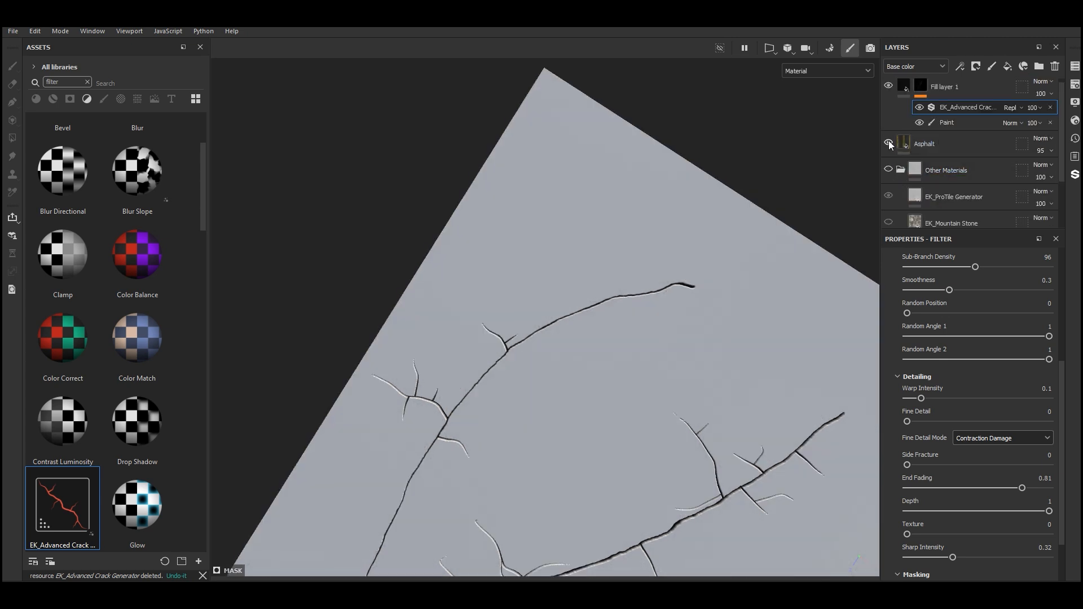
click(888, 143)
alt+drag(850, 159, 757, 296)
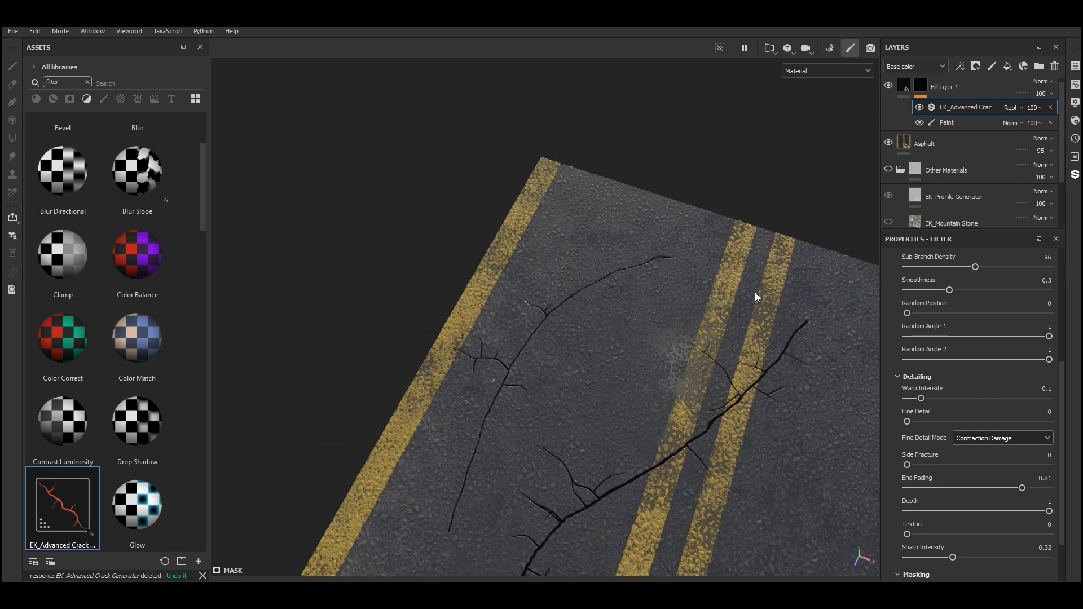
Apply the Asphalt preset to the crack filter on Fill layer 1.
scroll(933, 359, up, 5)
click(959, 307)
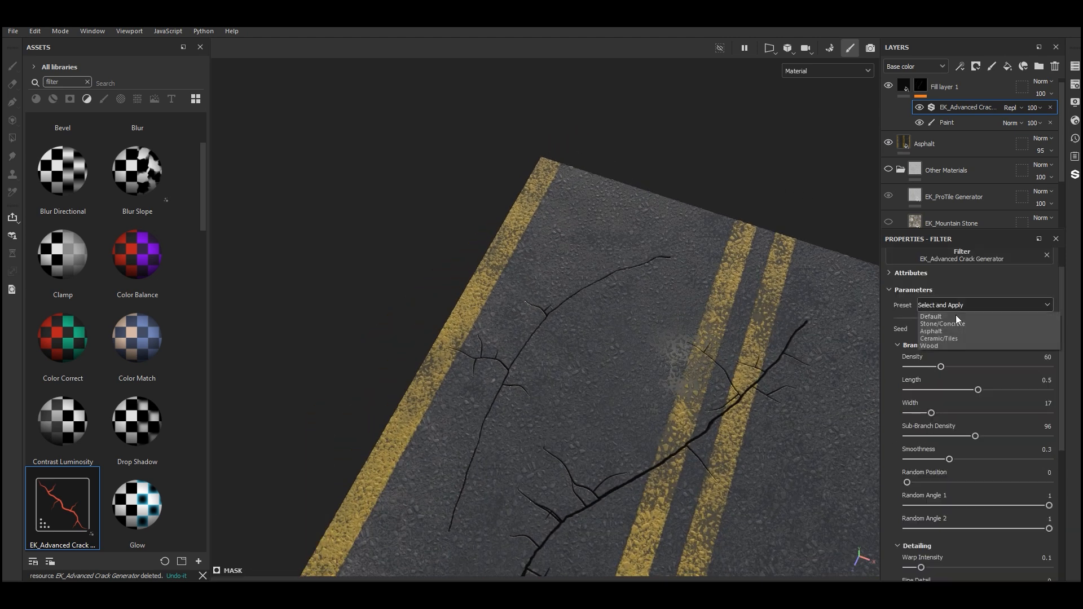
click(952, 330)
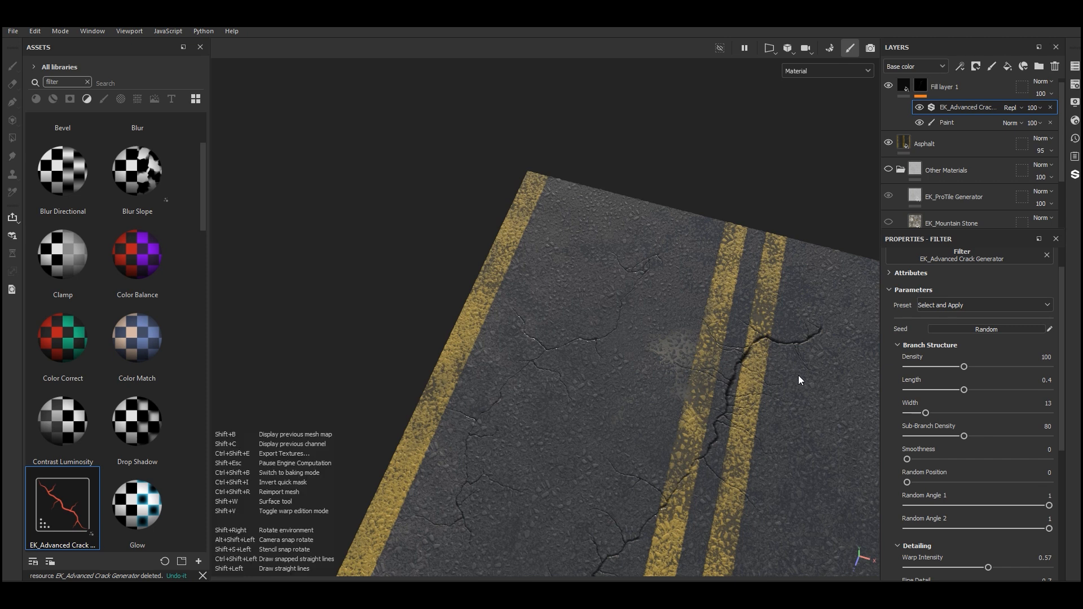
alt+right_drag(802, 391, 794, 373)
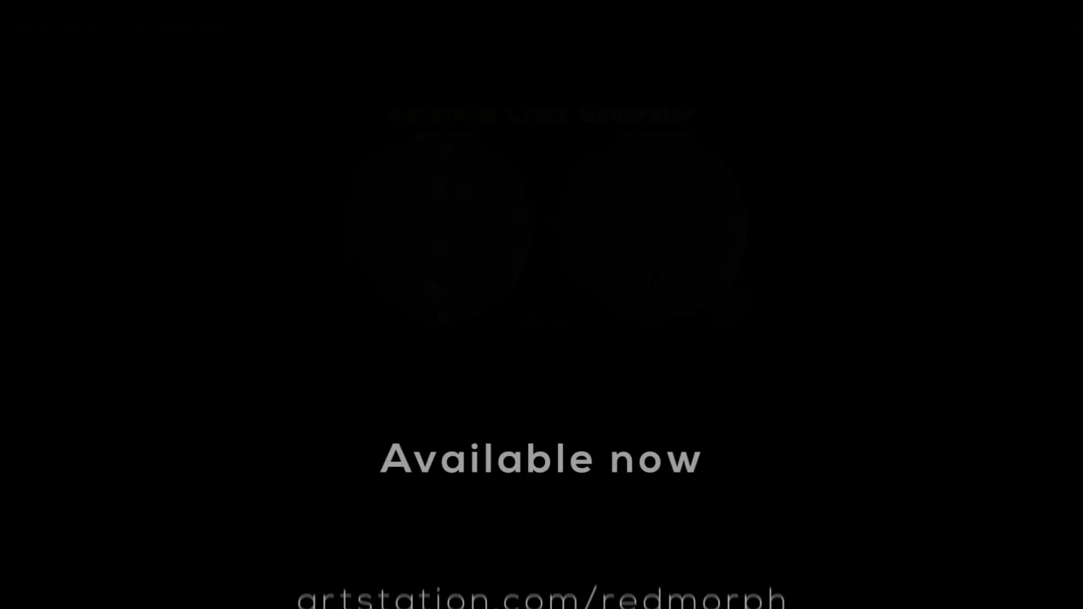